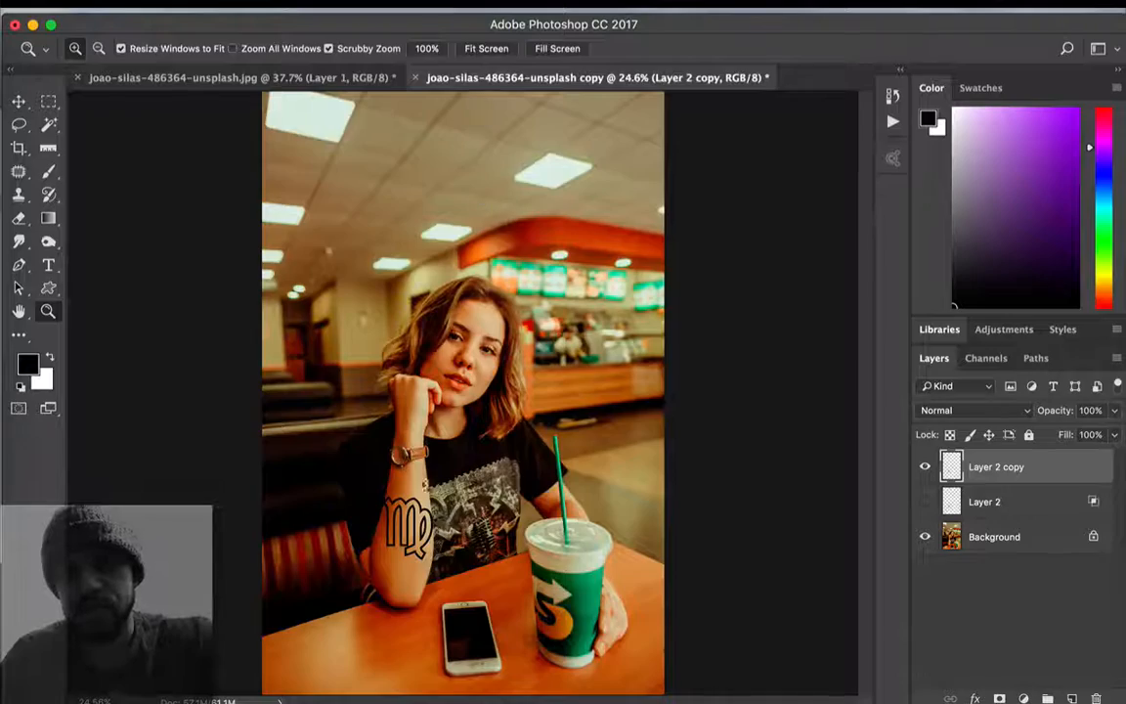
- Compare the unblended tattoo on Layer 2 copy with the blended tattoo on Layer 2, both up close and in the full image
{"action": "left_click_drag", "start_coordinate": [432, 516], "coordinate": [543, 468]}
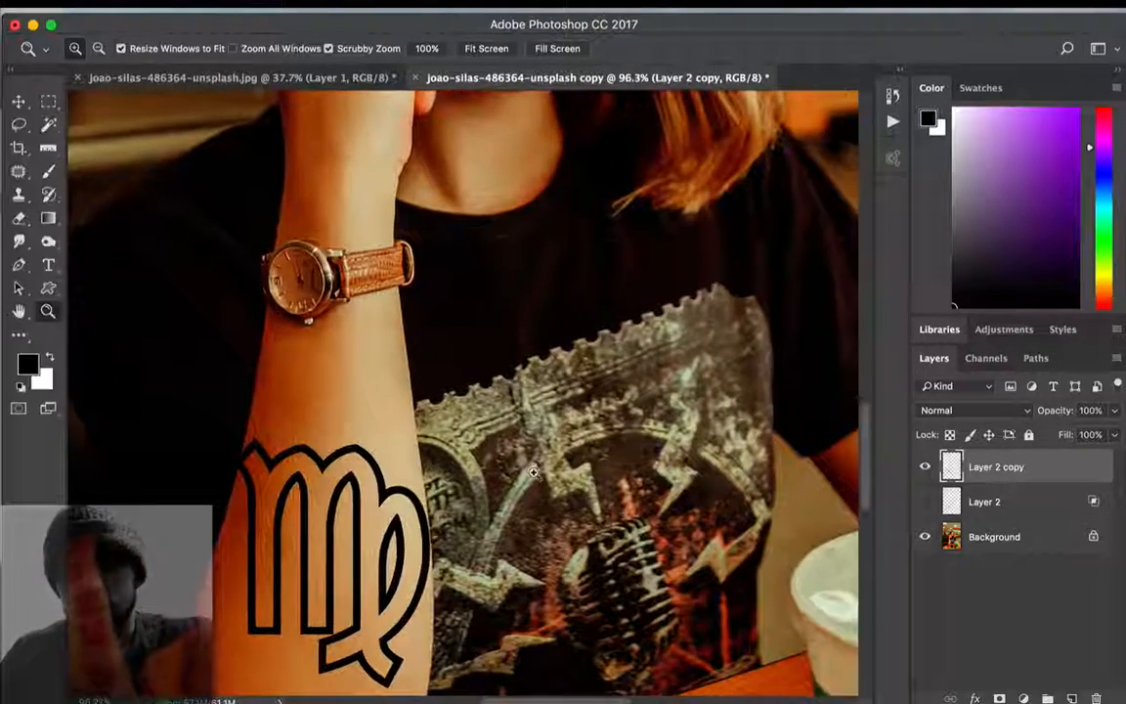
{"action": "left_click", "coordinate": [924, 472]}
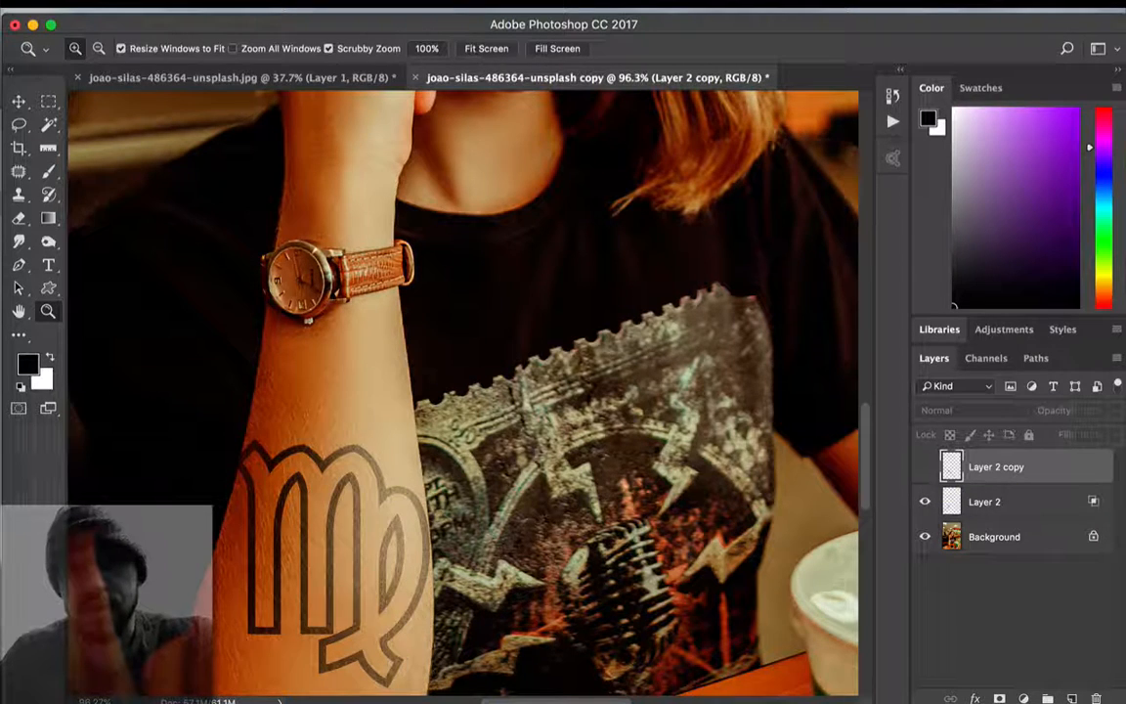
{"action": "left_click", "coordinate": [486, 48]}
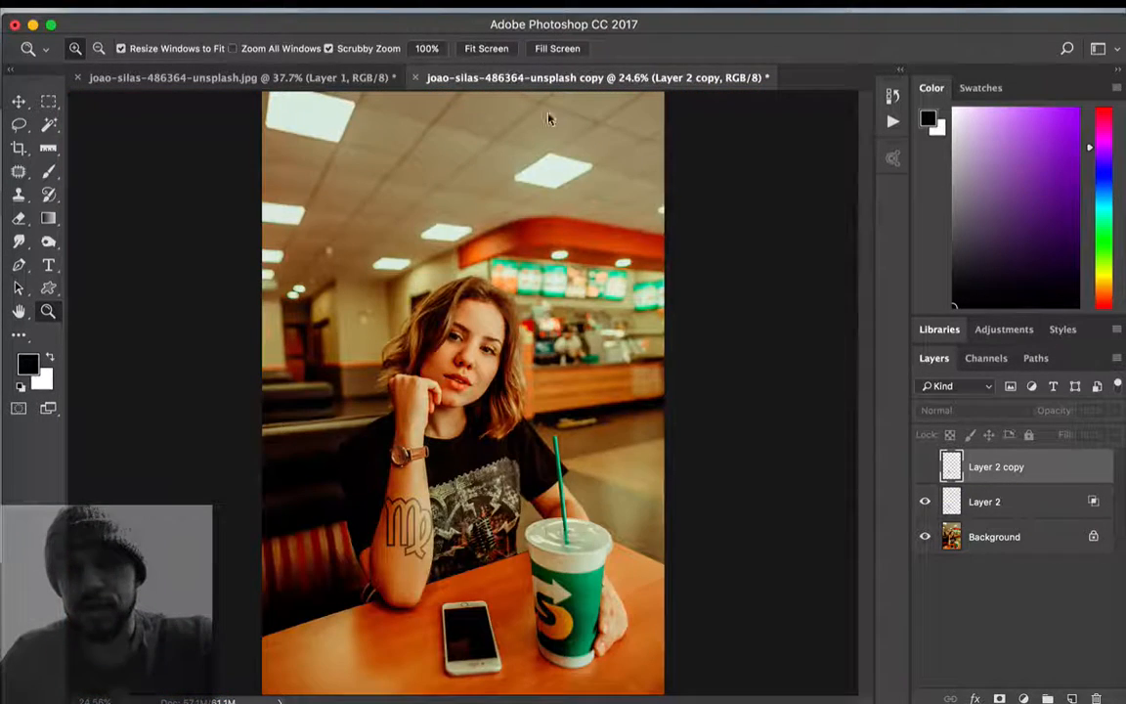
{"action": "left_click", "coordinate": [924, 467]}
{"action": "left_click", "coordinate": [924, 466]}
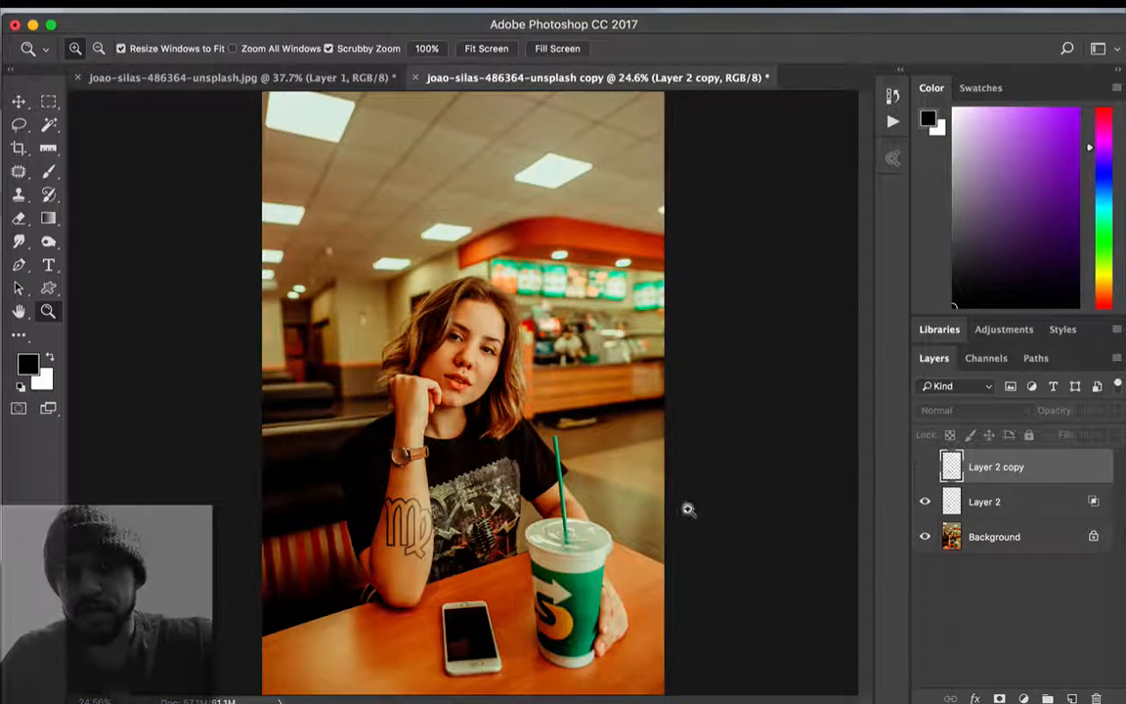
{"action": "left_click_drag", "start_coordinate": [403, 531], "coordinate": [495, 511]}
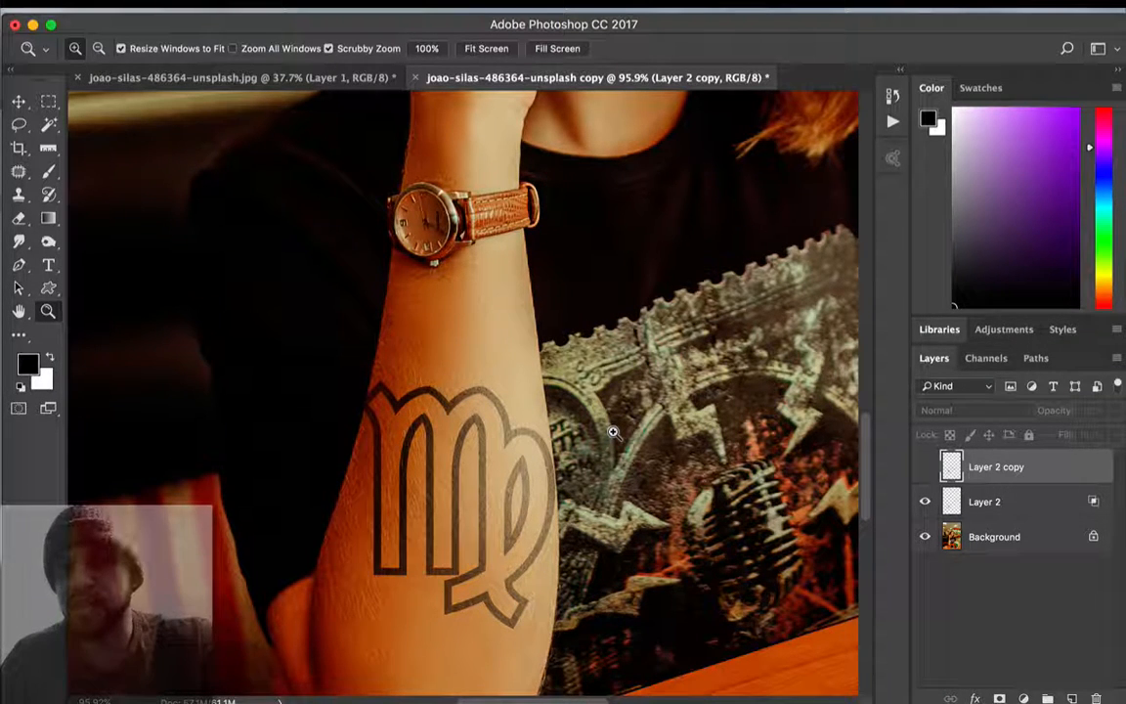
- Show Layer 2 copy with Layer 2 hidden, and set the copy's blend mode to Multiply in its Blending Options
{"action": "left_click", "coordinate": [925, 468]}
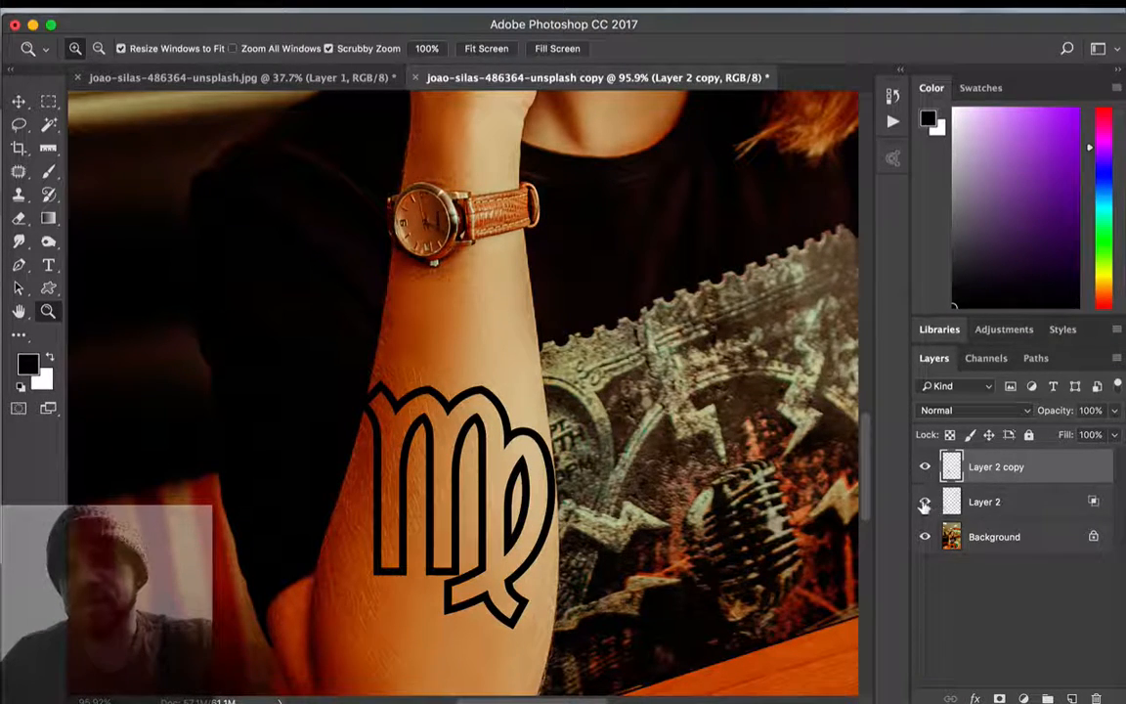
{"action": "left_click", "coordinate": [925, 501]}
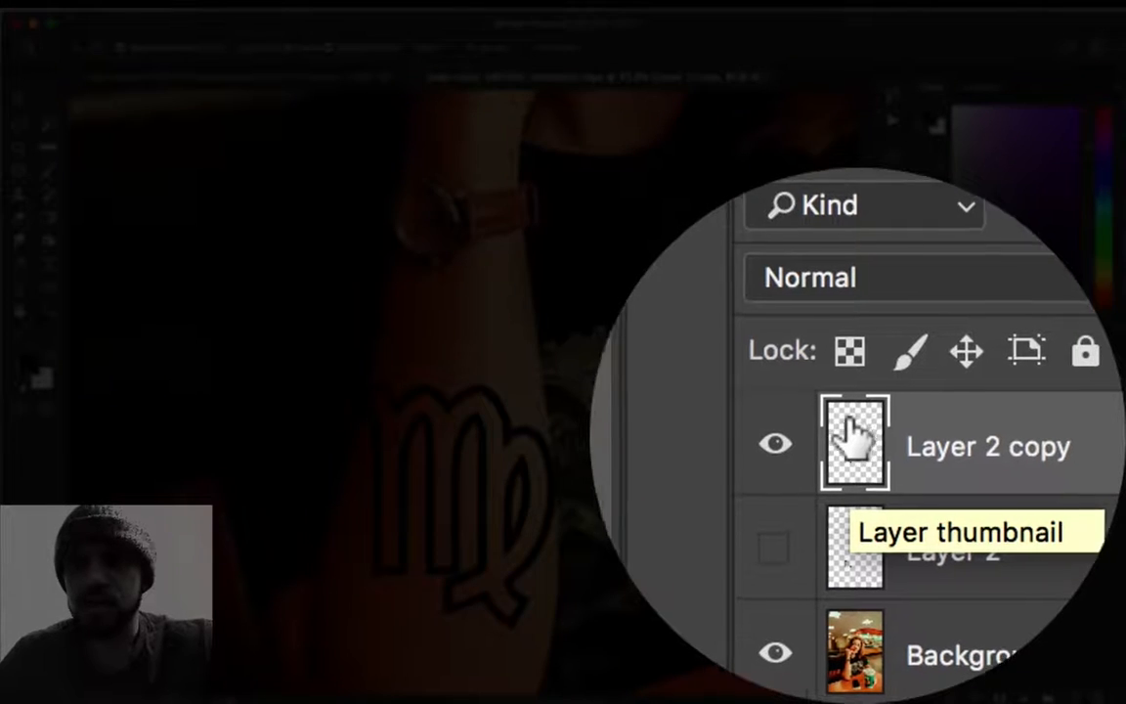
{"action": "double_click", "coordinate": [847, 440]}
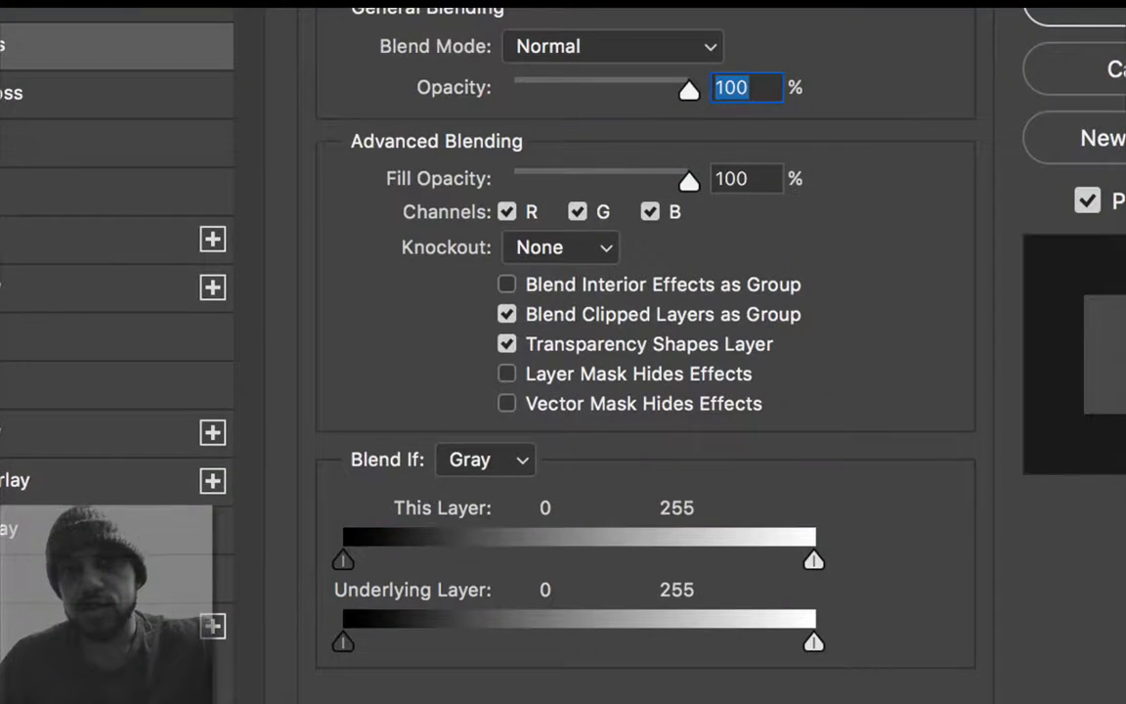
{"action": "left_click", "coordinate": [579, 45]}
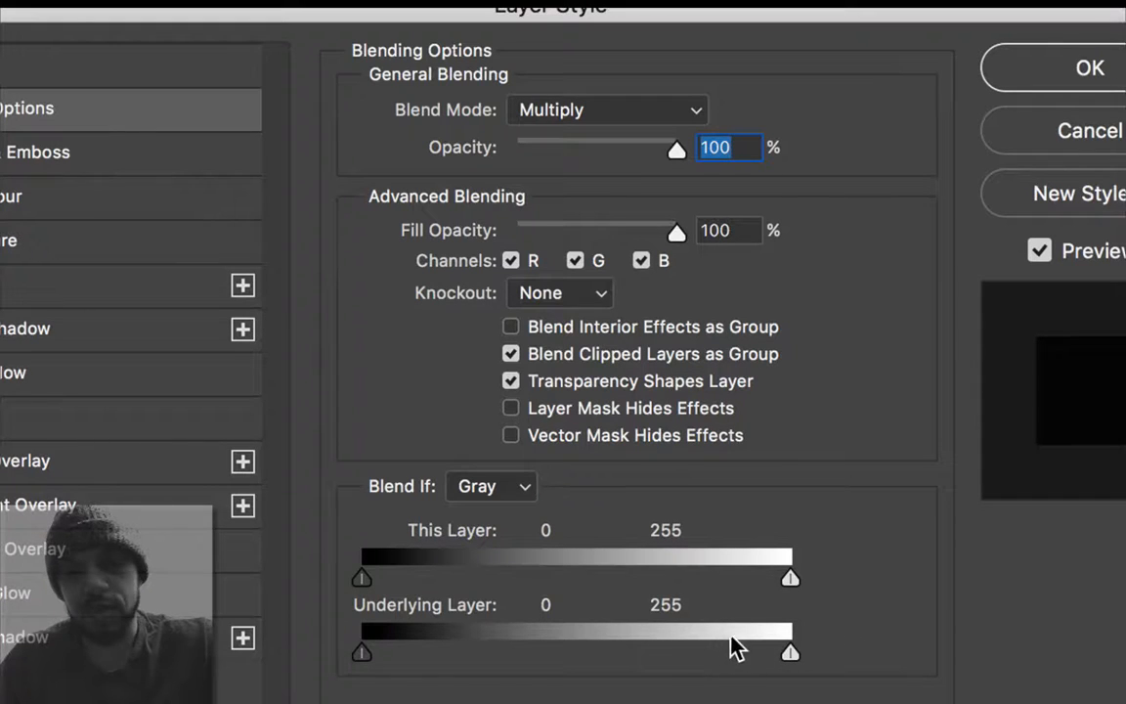
- With Blend If on Gray, try splitting the Underlying Layer sliders to 0/21 for shadows and 187/255 for highlights, and reset them
{"action": "left_click", "coordinate": [491, 487]}
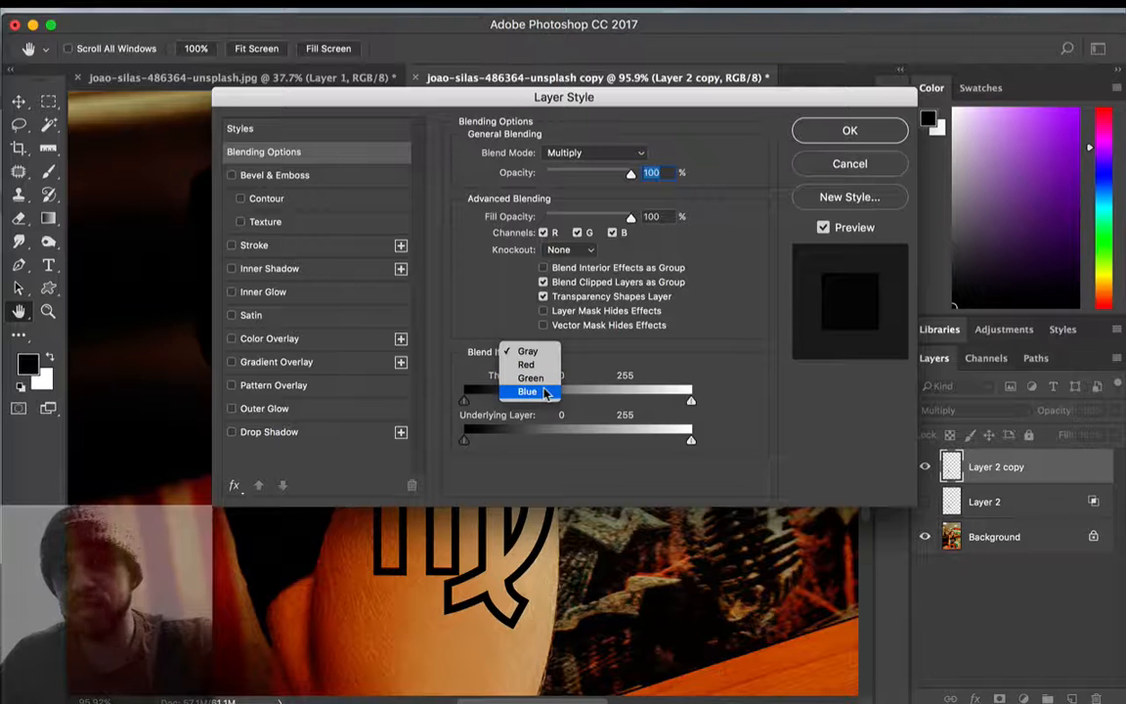
{"action": "left_click", "coordinate": [682, 358]}
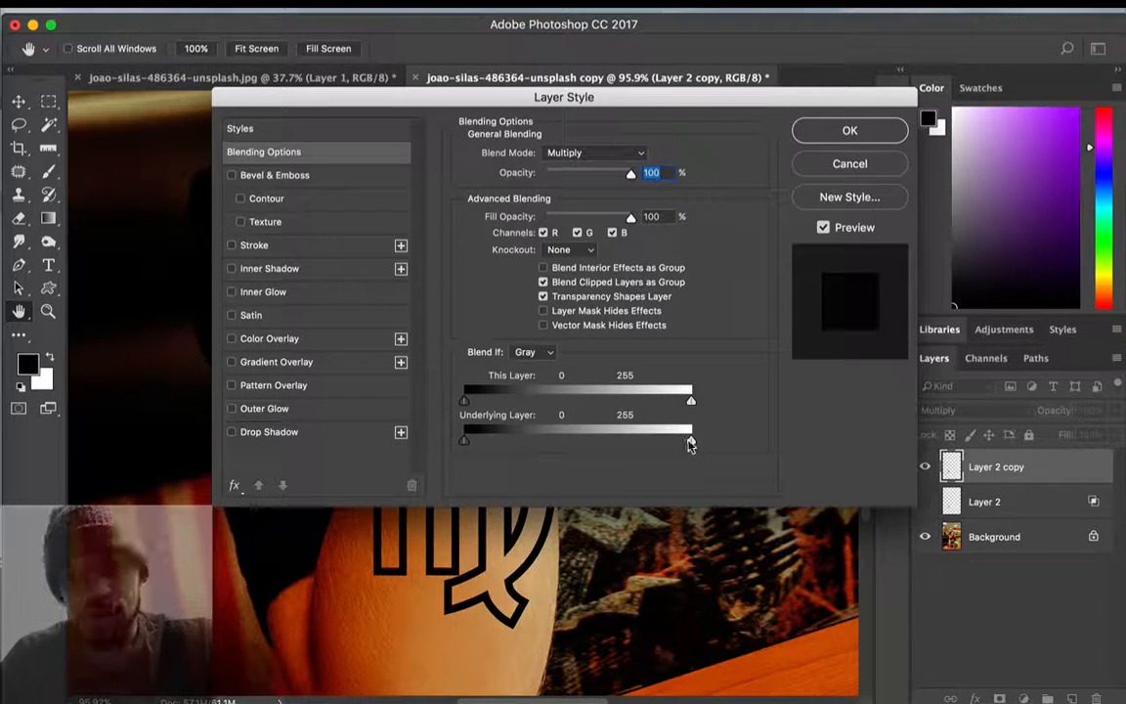
{"action": "key", "text": "alt"}
{"action": "left_click_drag", "start_coordinate": [691, 444], "coordinate": [629, 443]}
{"action": "left_click_drag", "start_coordinate": [705, 102], "coordinate": [1018, 45]}
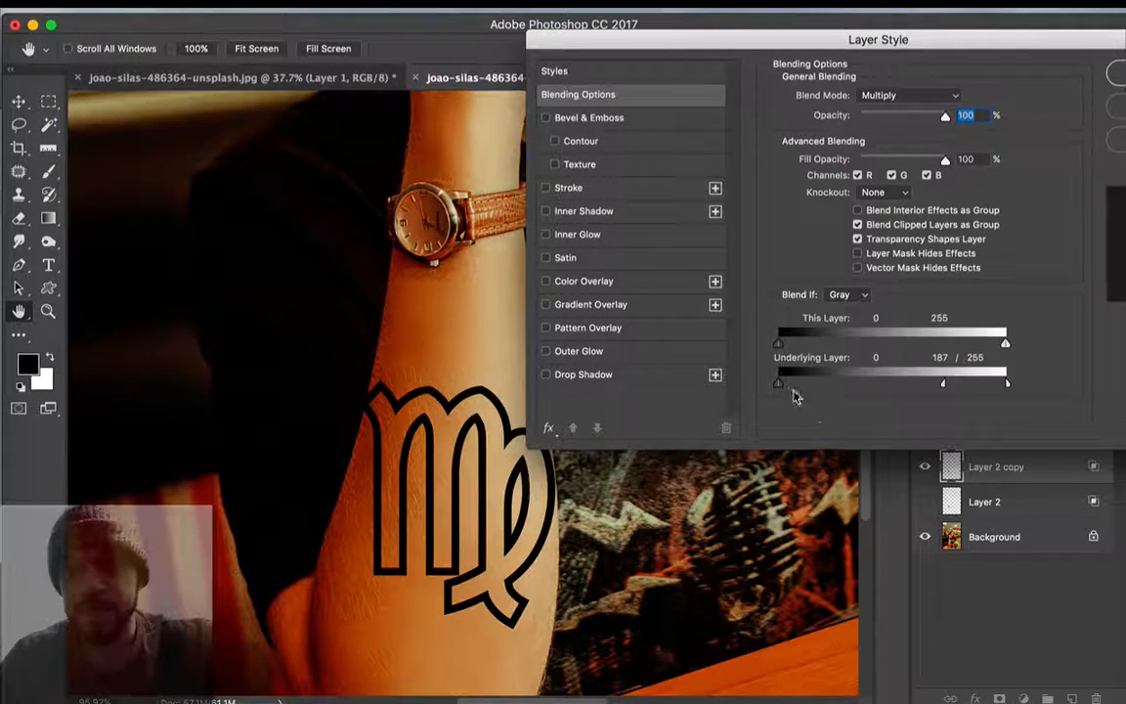
{"action": "left_click_drag", "start_coordinate": [781, 385], "coordinate": [797, 389]}
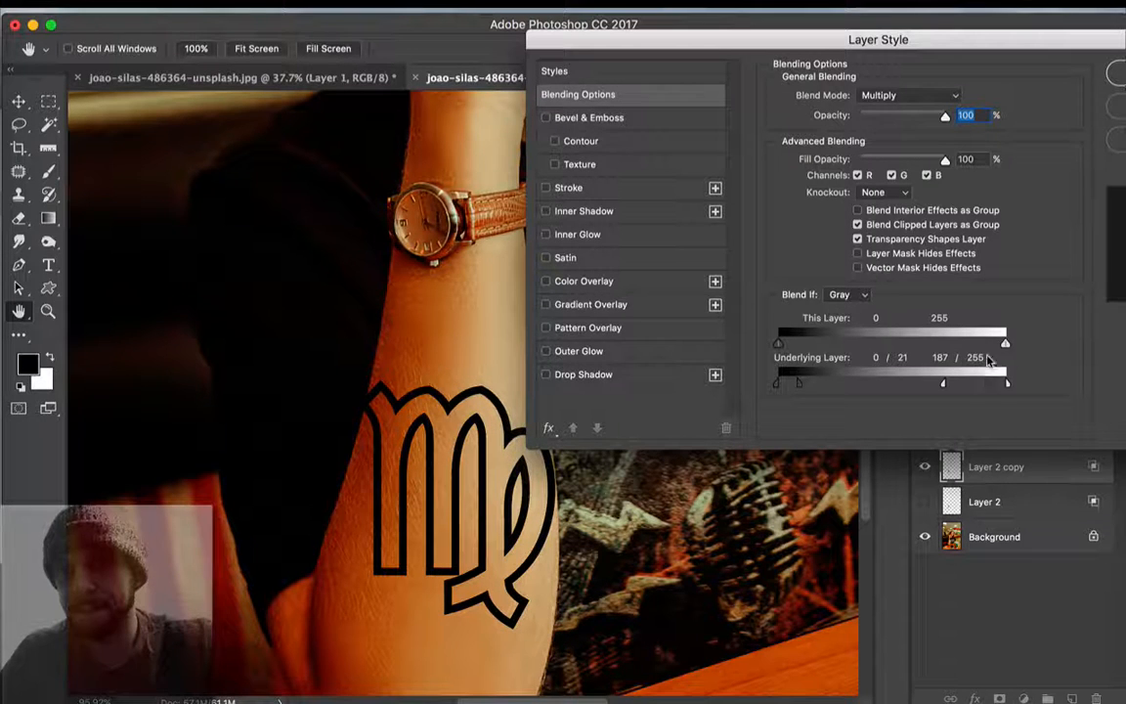
{"action": "left_click_drag", "start_coordinate": [802, 387], "coordinate": [709, 390]}
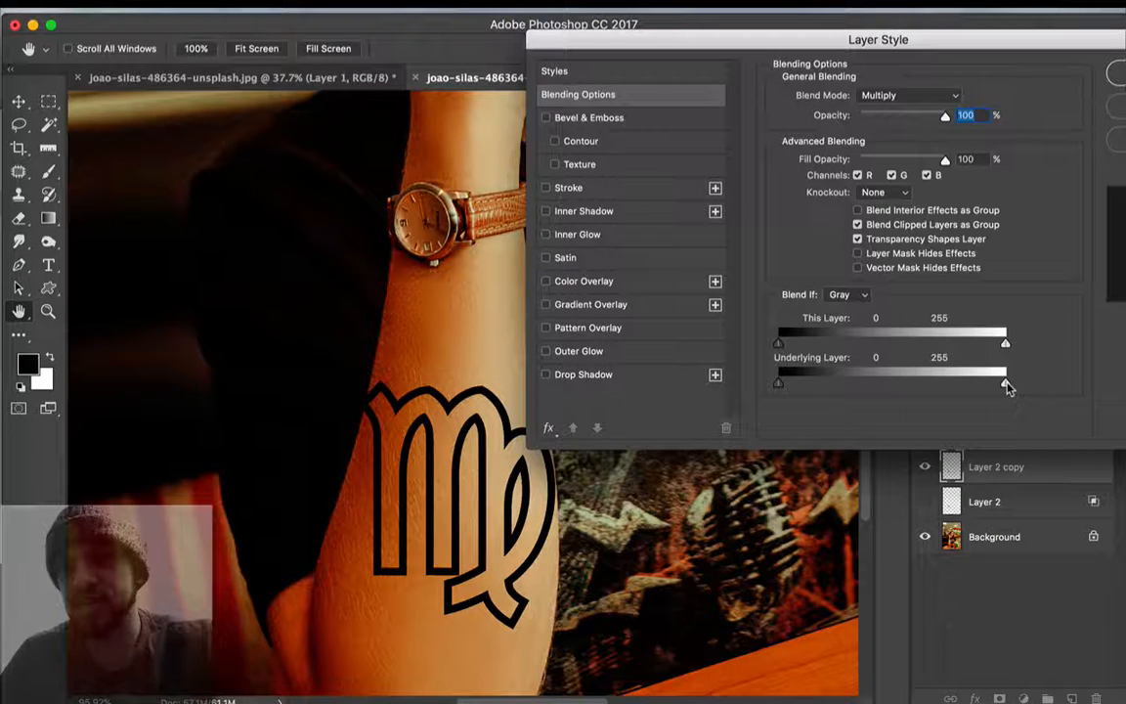
- Split the Underlying Layer sliders to 0/150 for shadows and 58/255 for highlights, and apply the layer style
{"action": "left_click_drag", "start_coordinate": [1008, 387], "coordinate": [830, 420]}
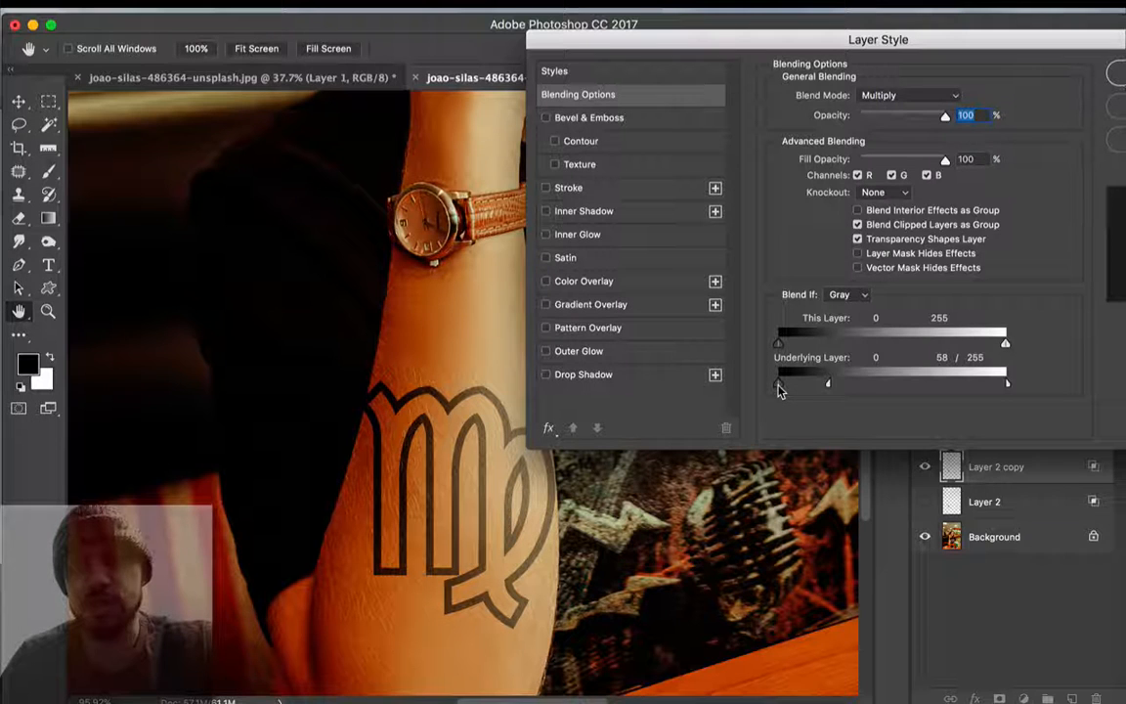
{"action": "left_click_drag", "start_coordinate": [781, 389], "coordinate": [902, 389]}
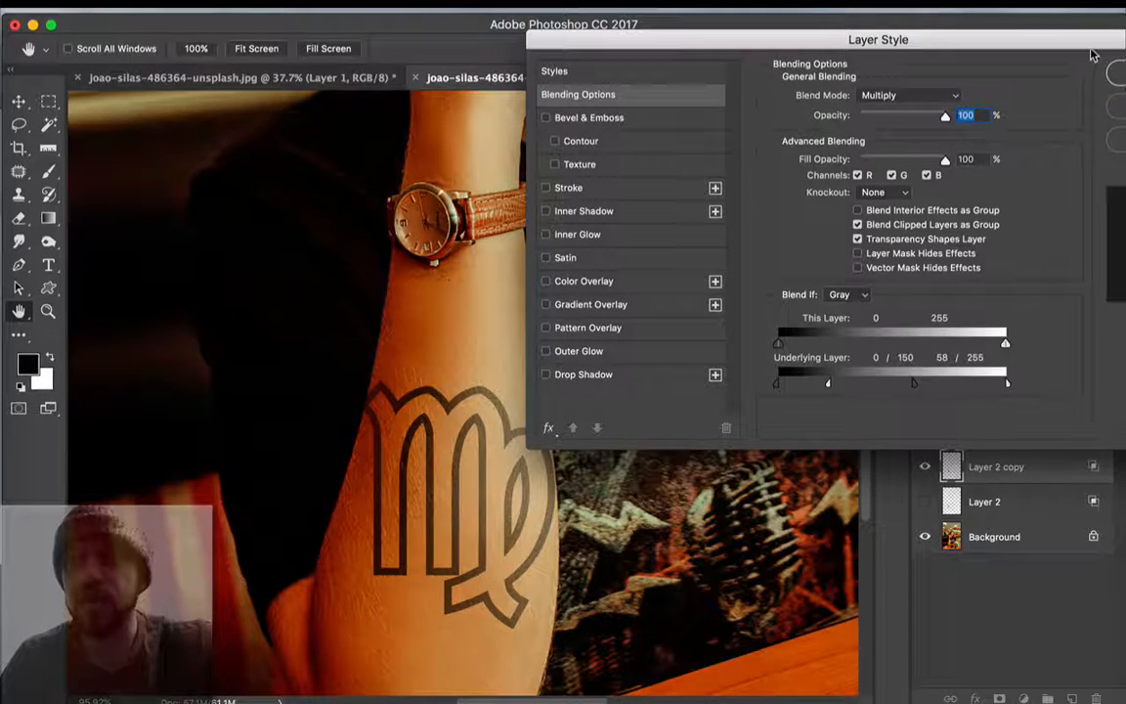
{"action": "left_click_drag", "start_coordinate": [1090, 48], "coordinate": [928, 78]}
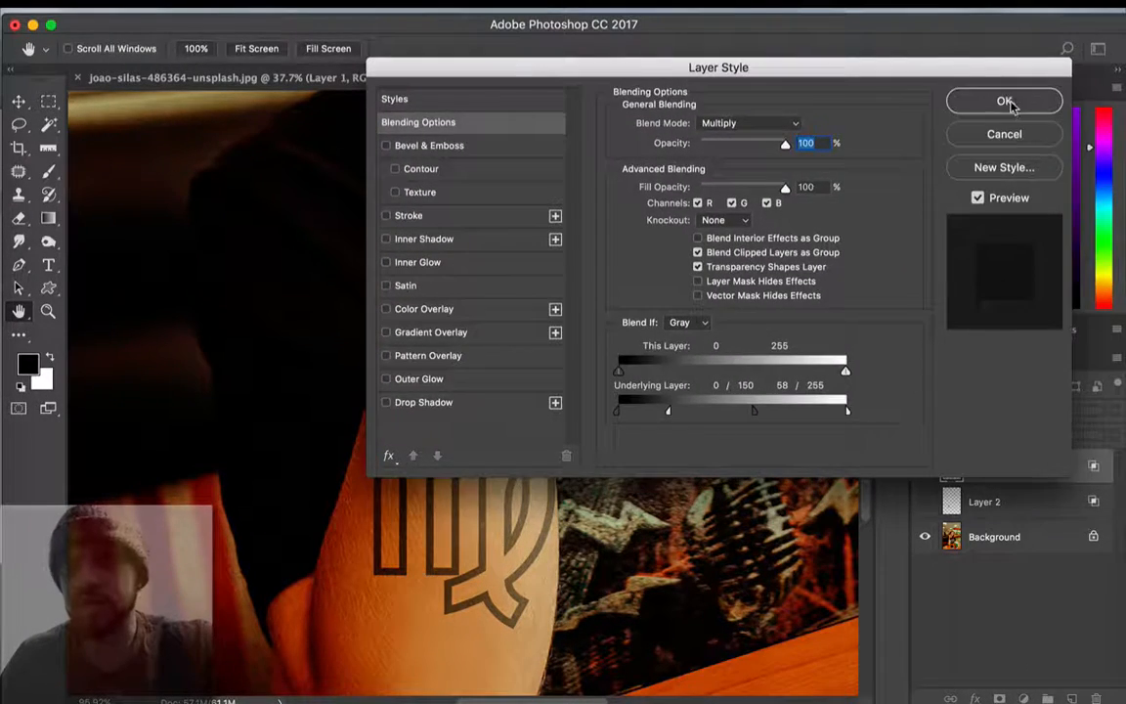
{"action": "left_click", "coordinate": [1011, 104]}
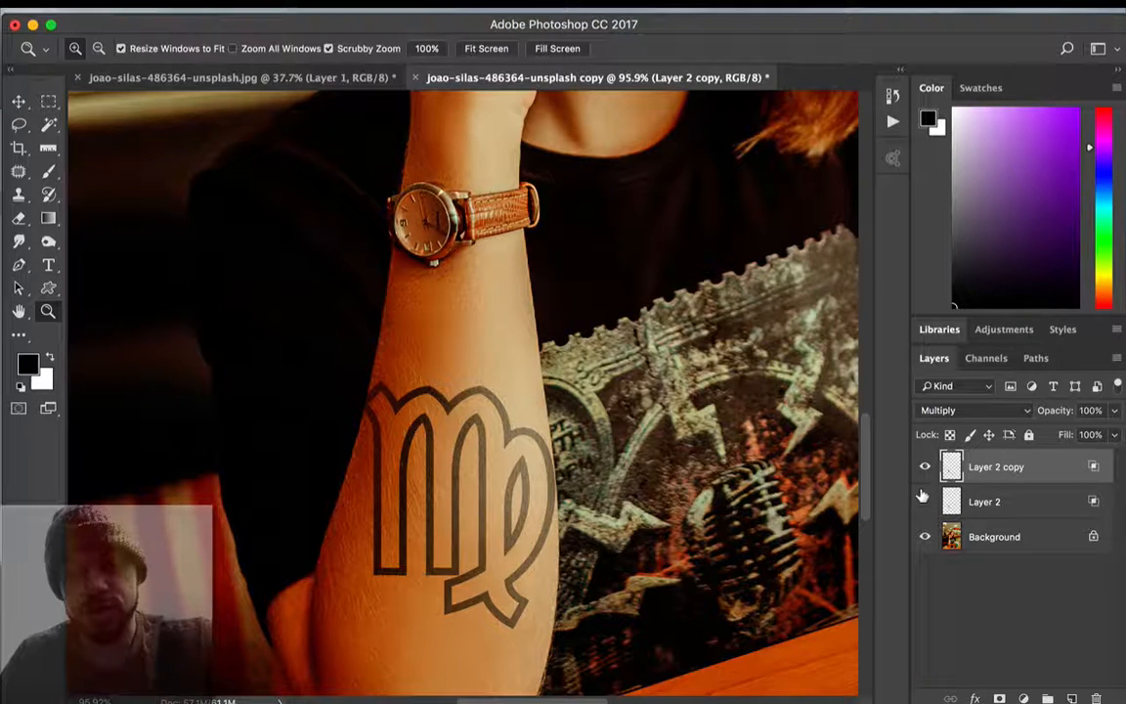
- Compare the tattoo before and after blending by undoing and redoing the layer style, close up and in the full image
{"action": "key", "text": "super+z"}
{"action": "key", "text": "super+z"}
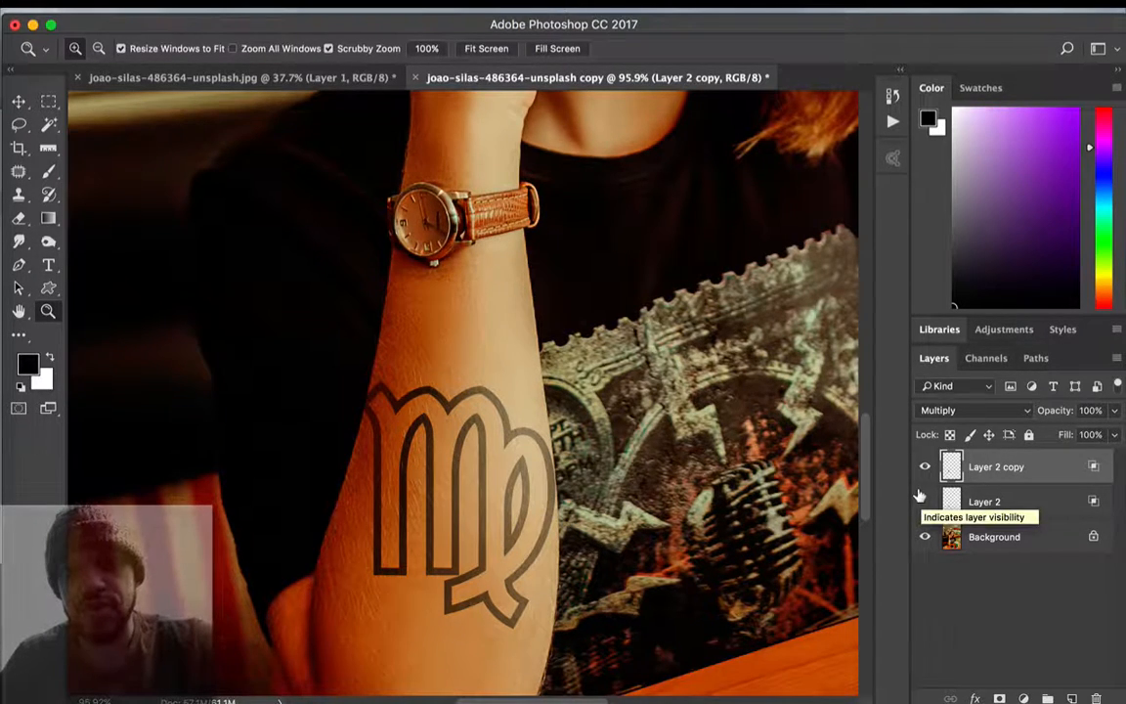
{"action": "left_click", "coordinate": [489, 49]}
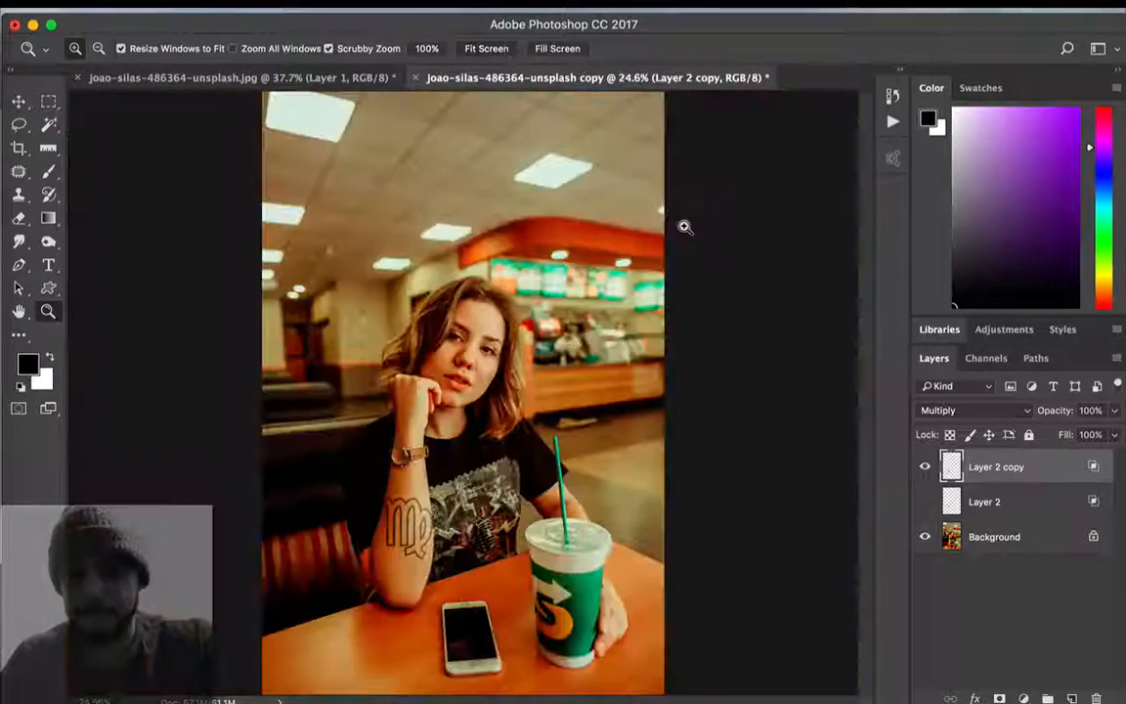
{"action": "key", "text": "super+z"}
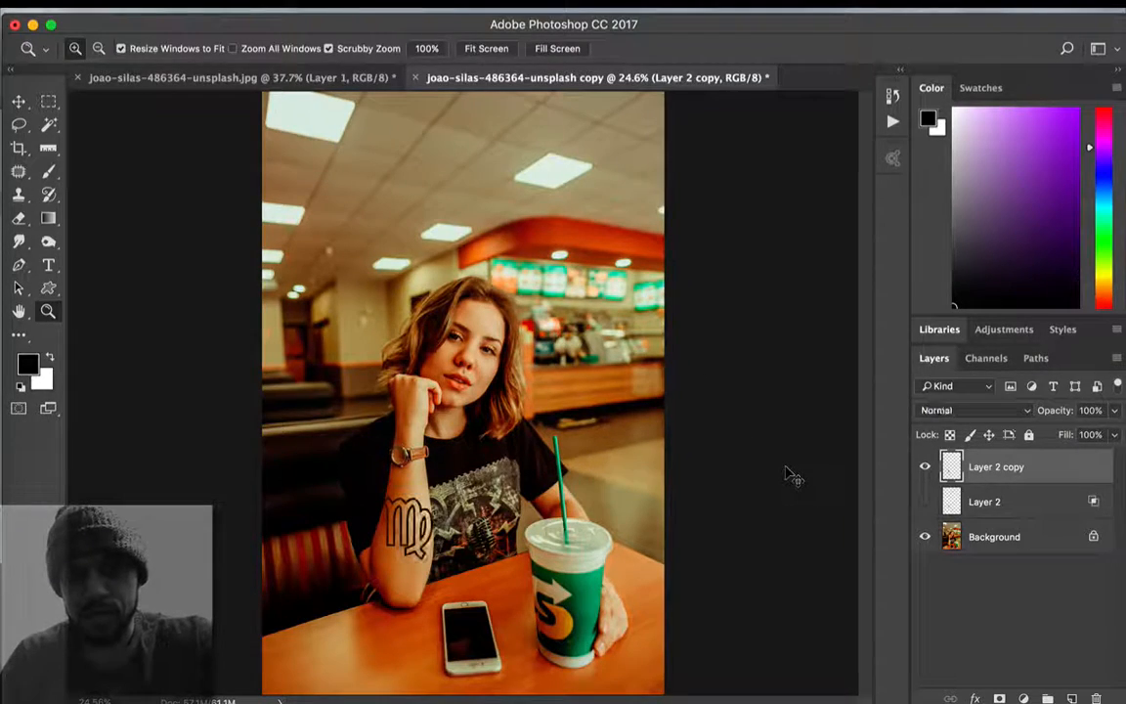
{"action": "key", "text": "super+z"}
- Lower the opacity of Layer 2 copy to 89% to fade the forearm tattoo
{"action": "left_click_drag", "start_coordinate": [358, 471], "coordinate": [491, 523]}
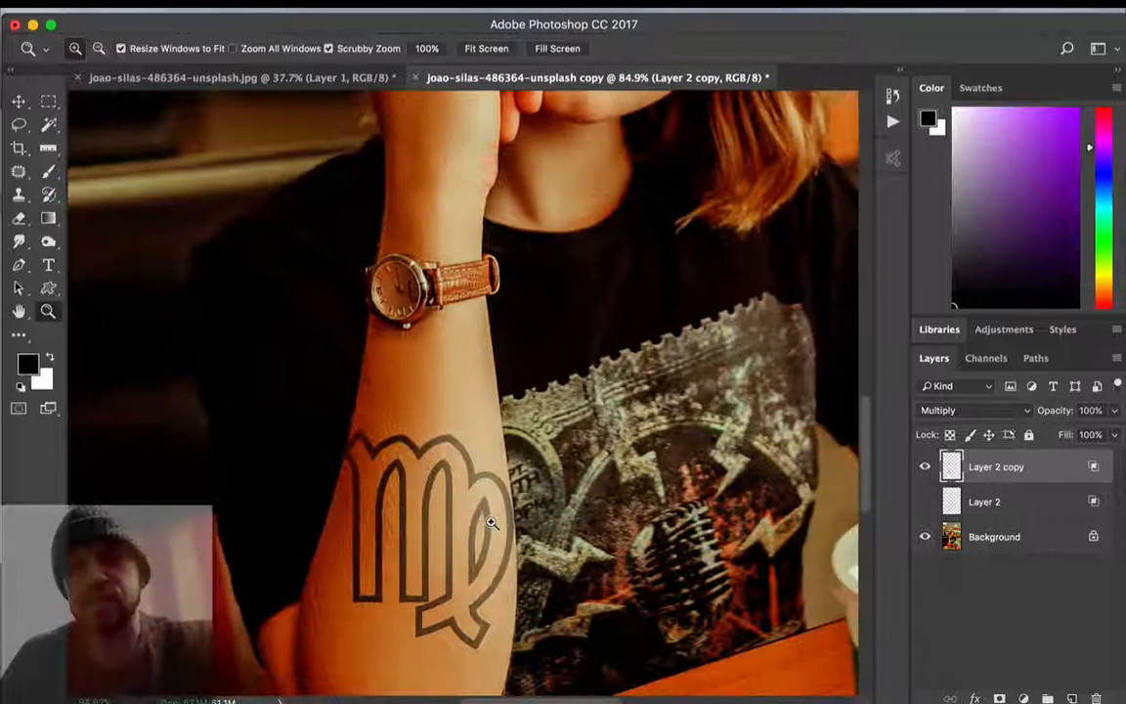
{"action": "scroll", "coordinate": [491, 523], "scroll_direction": "down", "scroll_amount": 3}
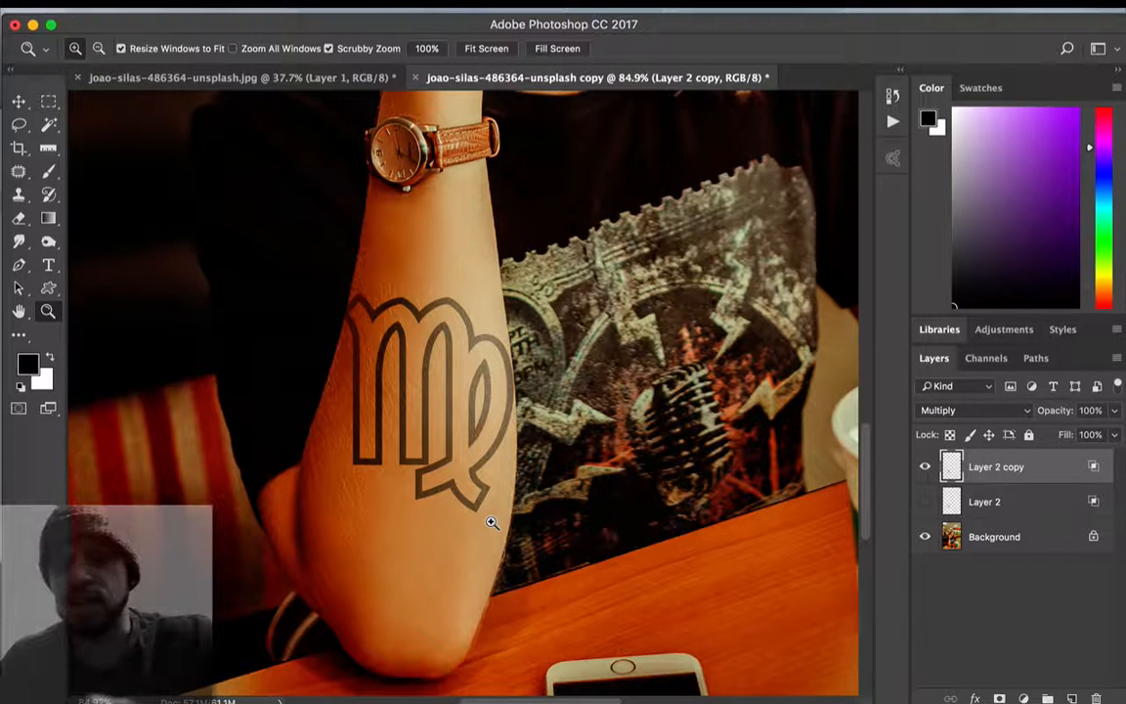
{"action": "left_click", "coordinate": [1115, 411]}
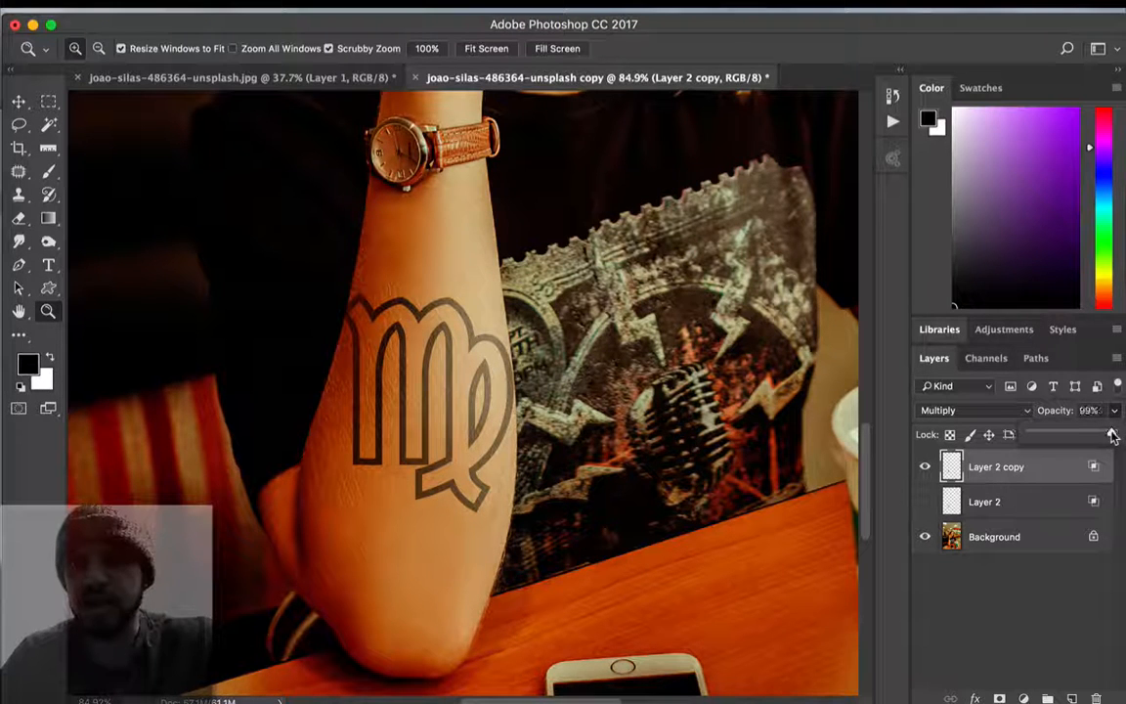
{"action": "mouse_move", "coordinate": [1113, 435]}
{"action": "left_mouse_down"}
{"action": "mouse_move", "coordinate": [1071, 442]}
{"action": "mouse_move", "coordinate": [1100, 437]}
{"action": "left_mouse_up"}
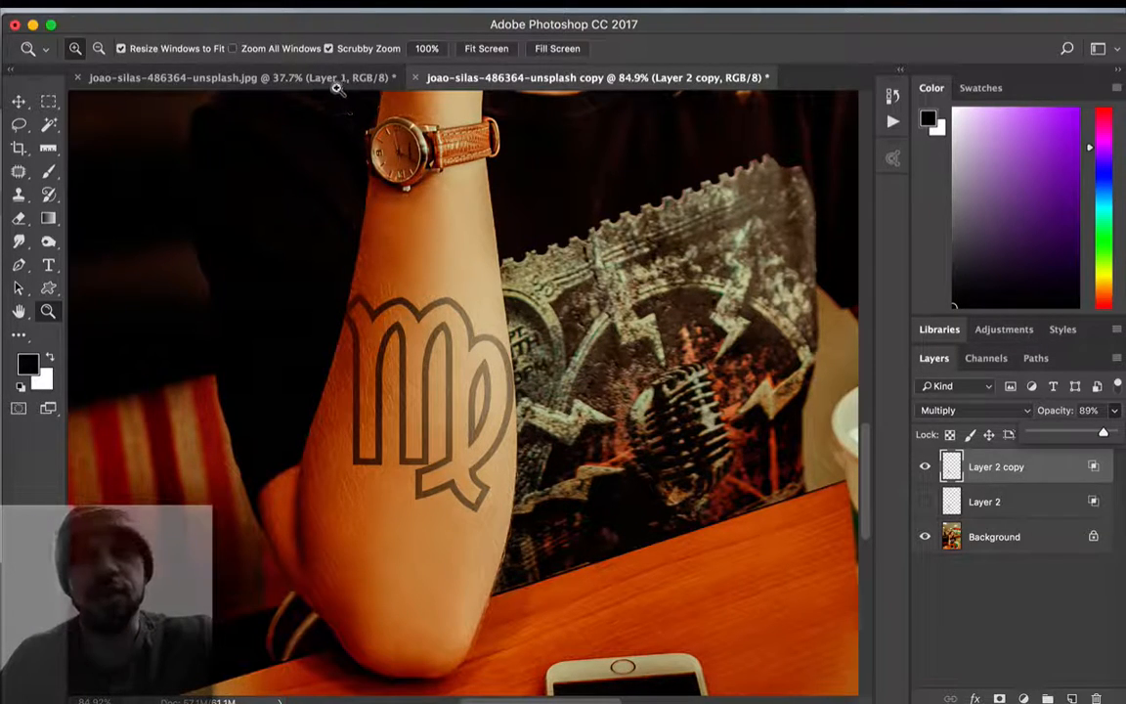
- Switch to the joao-silas-486364-unsplash.jpg document and show the sleeve tattoo on Layer 1
{"action": "left_click", "coordinate": [336, 83]}
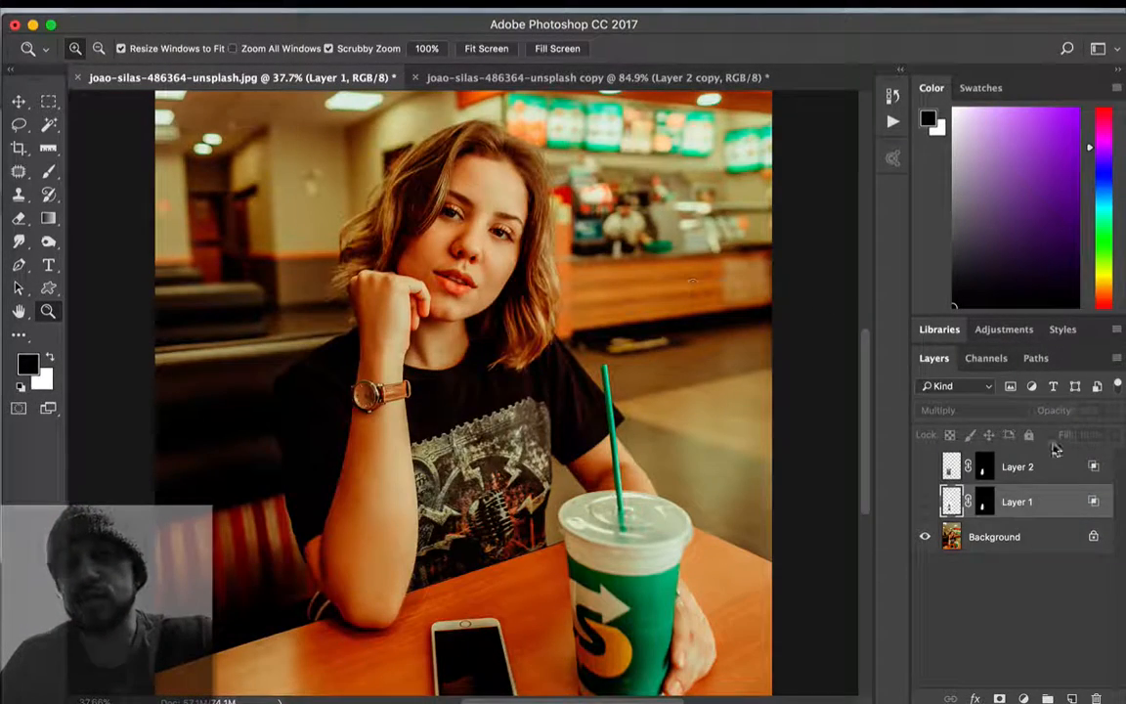
{"action": "left_click", "coordinate": [925, 501]}
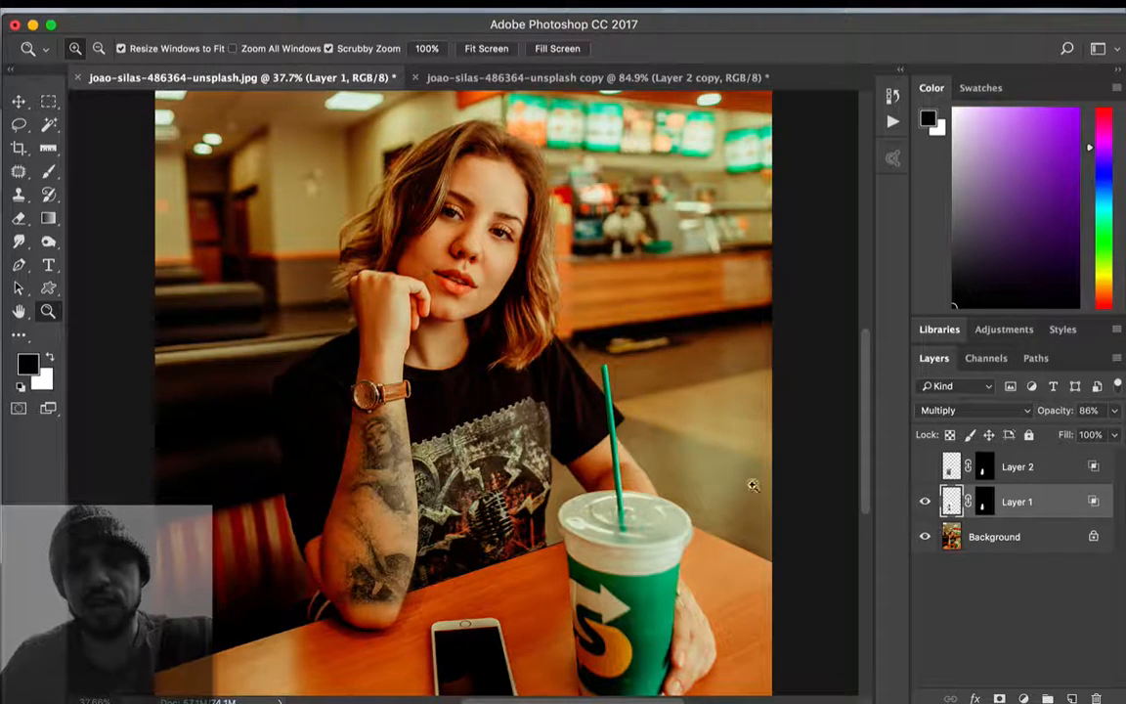
{"action": "left_click_drag", "start_coordinate": [377, 503], "coordinate": [428, 497]}
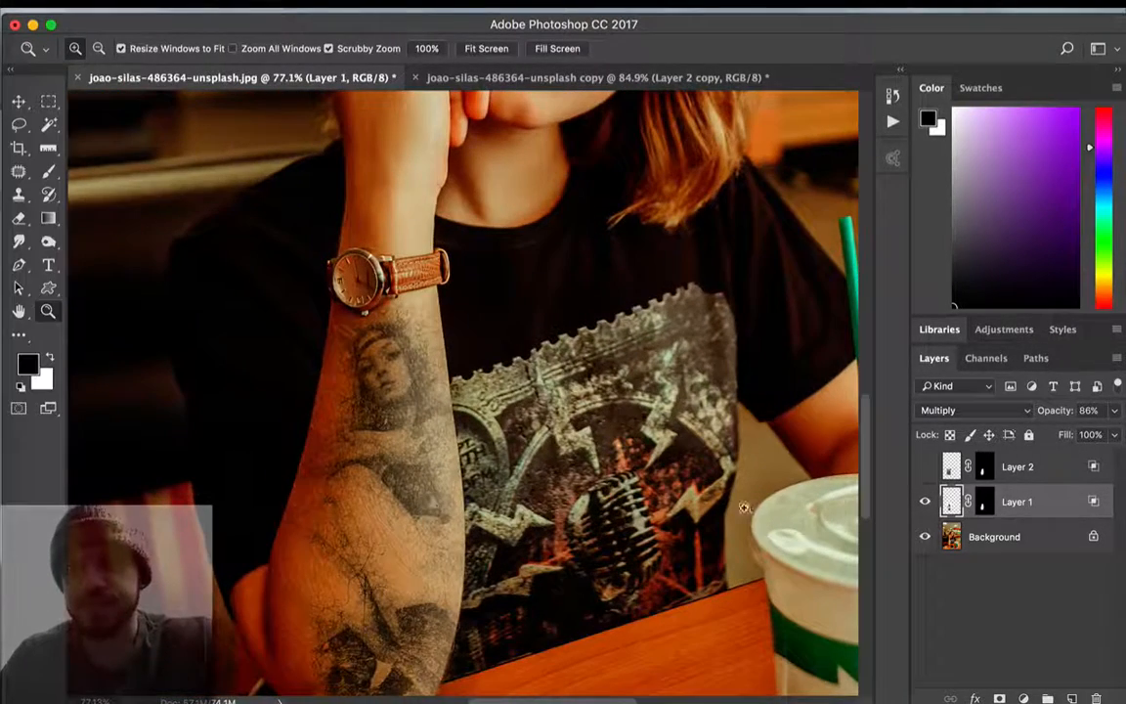
- Disable the layer mask on Layer 1
{"action": "left_click", "coordinate": [994, 501], "text": "alt"}
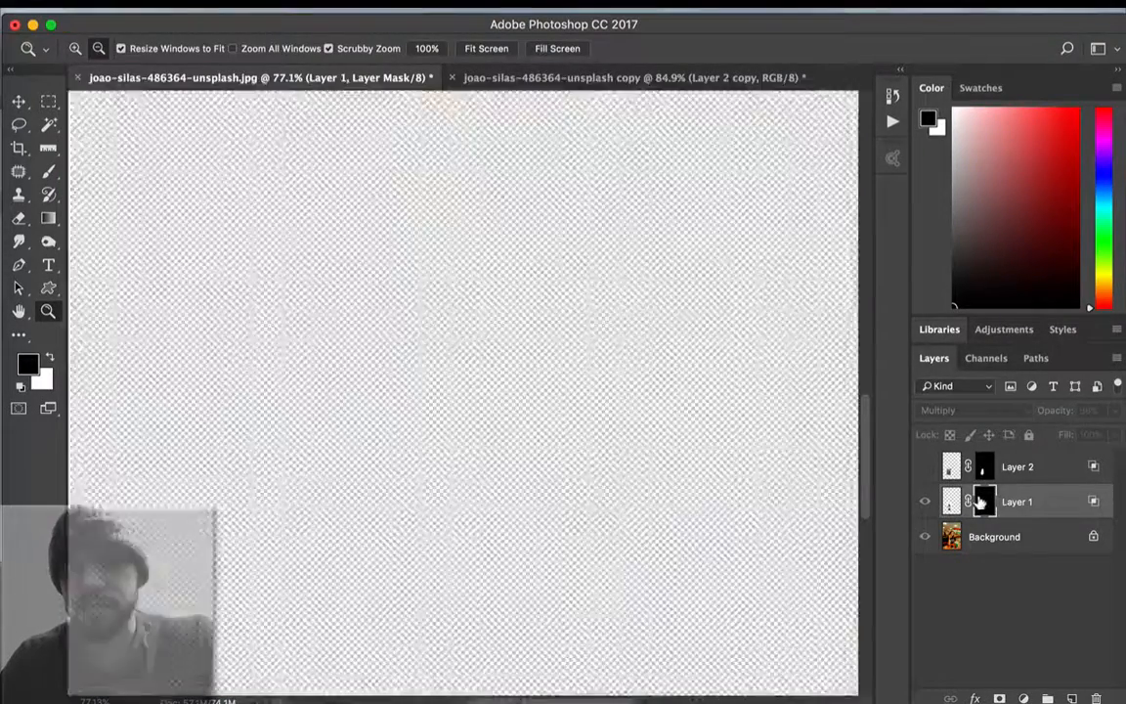
{"action": "left_click", "coordinate": [981, 501], "text": "alt"}
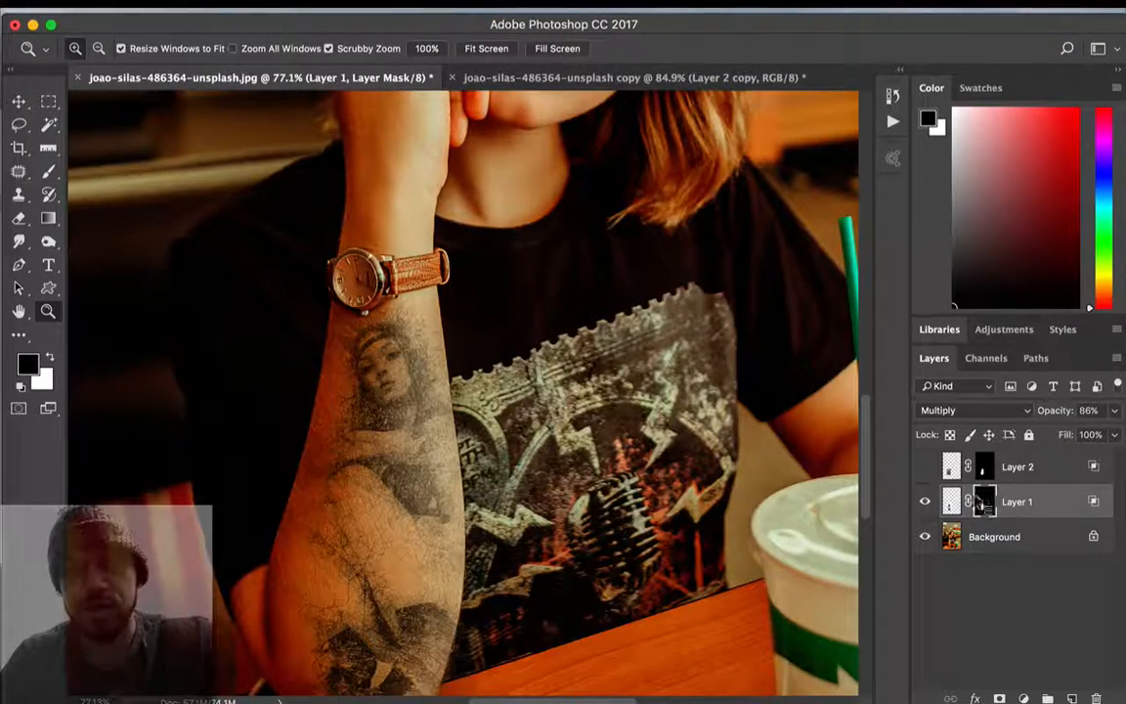
{"action": "right_click", "coordinate": [982, 505]}
- Reset Layer 1's Underlying Layer blend range for Gray to the full 0 to 255 and apply the layer style
{"action": "left_click", "coordinate": [942, 509]}
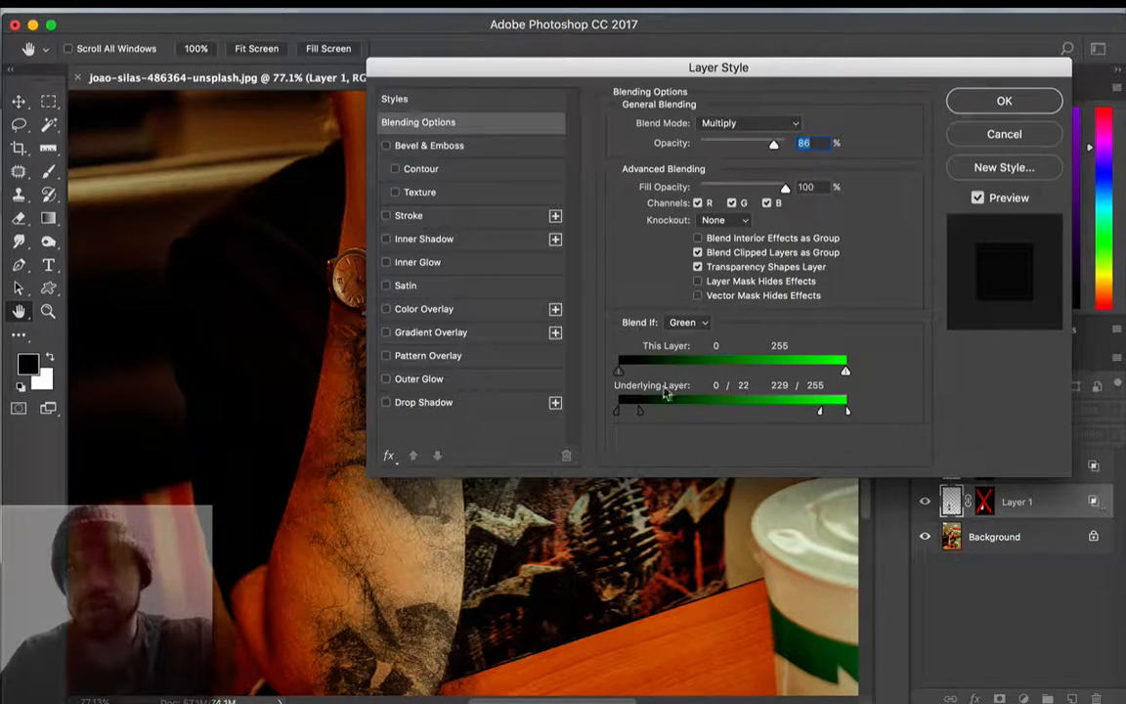
{"action": "left_click", "coordinate": [681, 326]}
{"action": "left_click", "coordinate": [676, 295]}
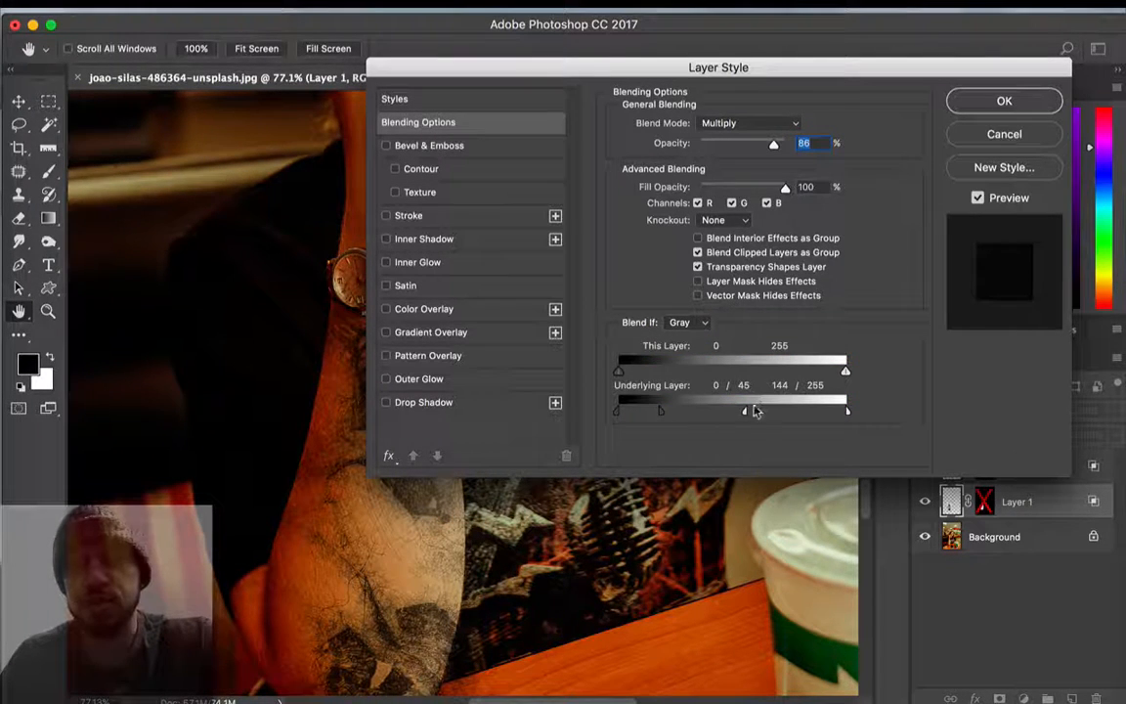
{"action": "left_click_drag", "start_coordinate": [745, 413], "coordinate": [910, 427]}
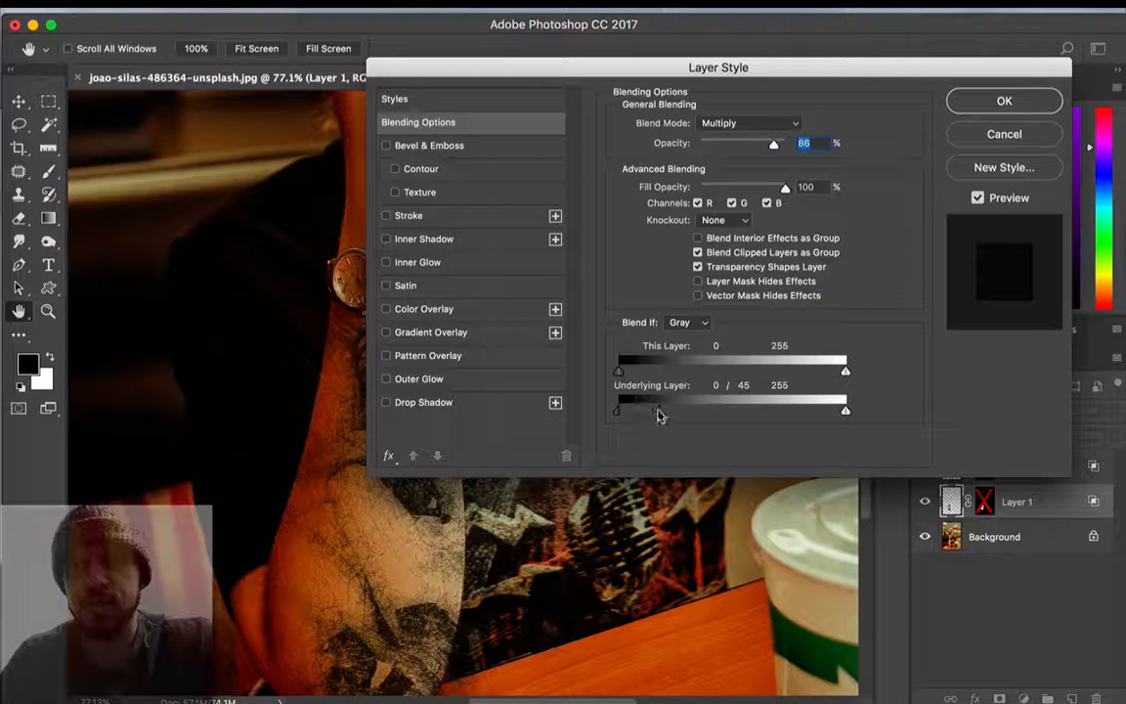
{"action": "left_click_drag", "start_coordinate": [659, 410], "coordinate": [497, 407]}
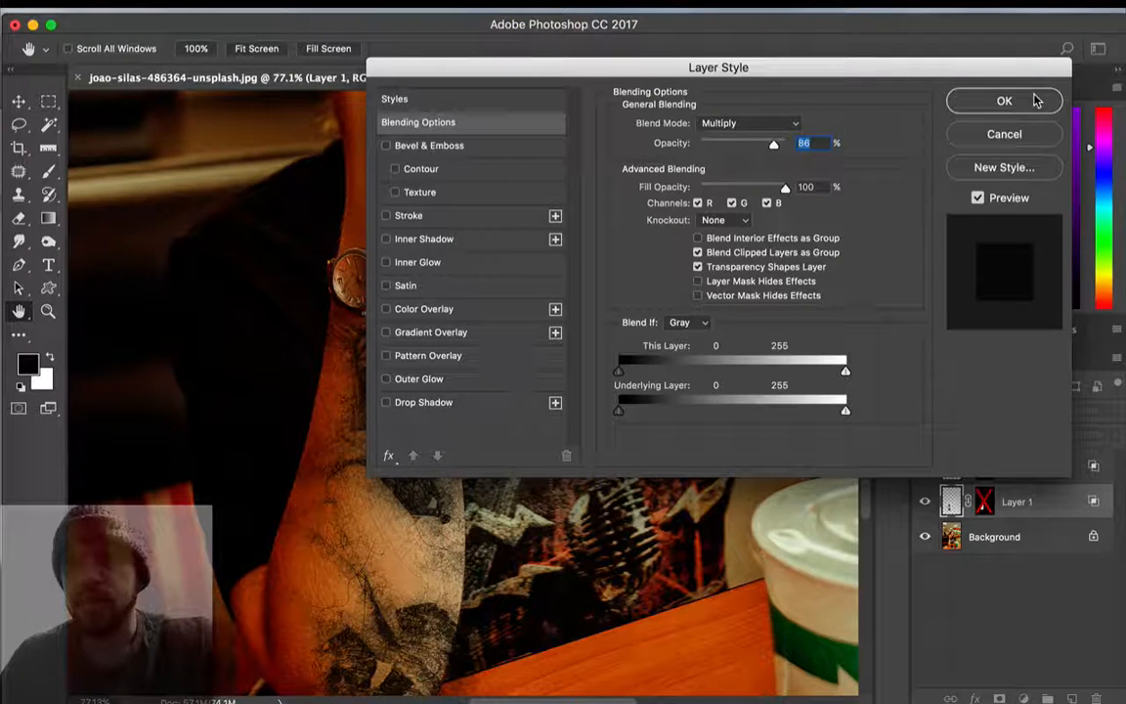
{"action": "key", "text": "Return"}
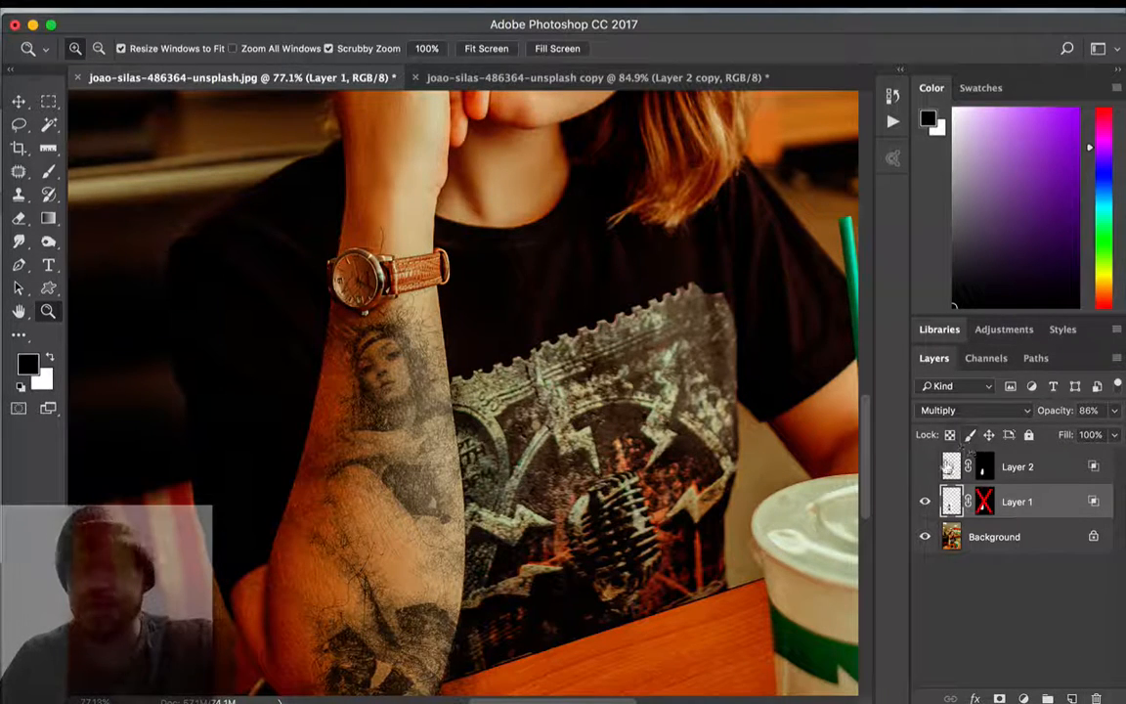
- Show Layer 2 and reset its Underlying Layer blend range for Gray to the full 0 to 255
{"action": "left_click", "coordinate": [984, 467]}
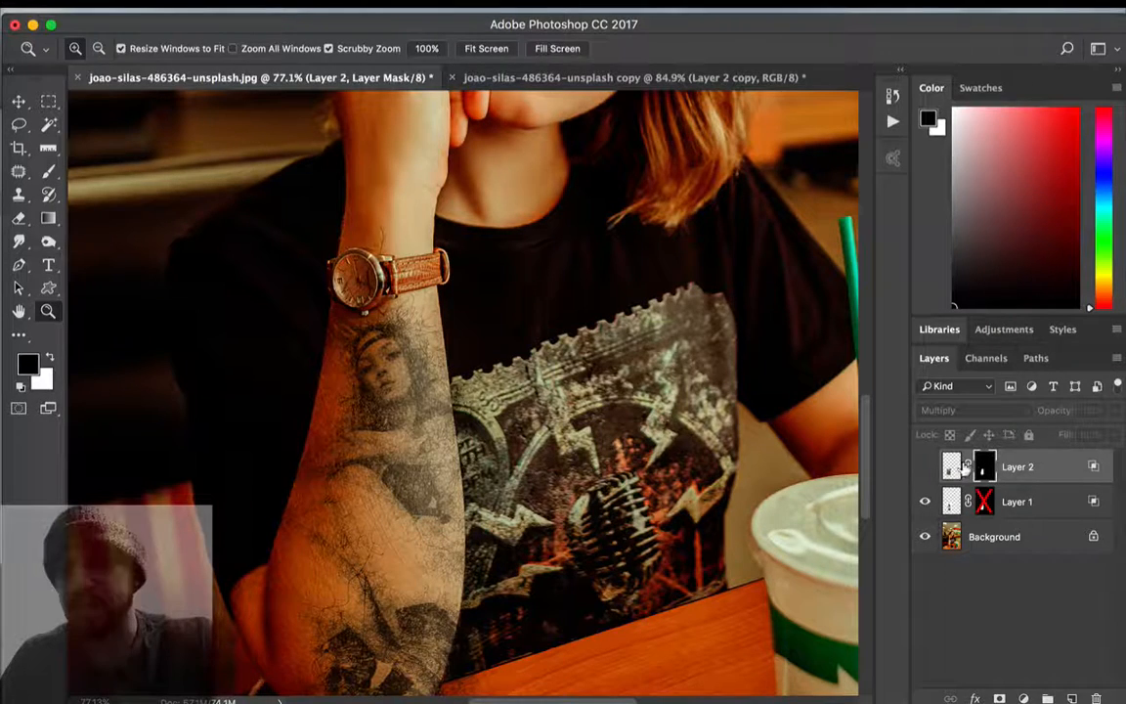
{"action": "left_click", "coordinate": [921, 468]}
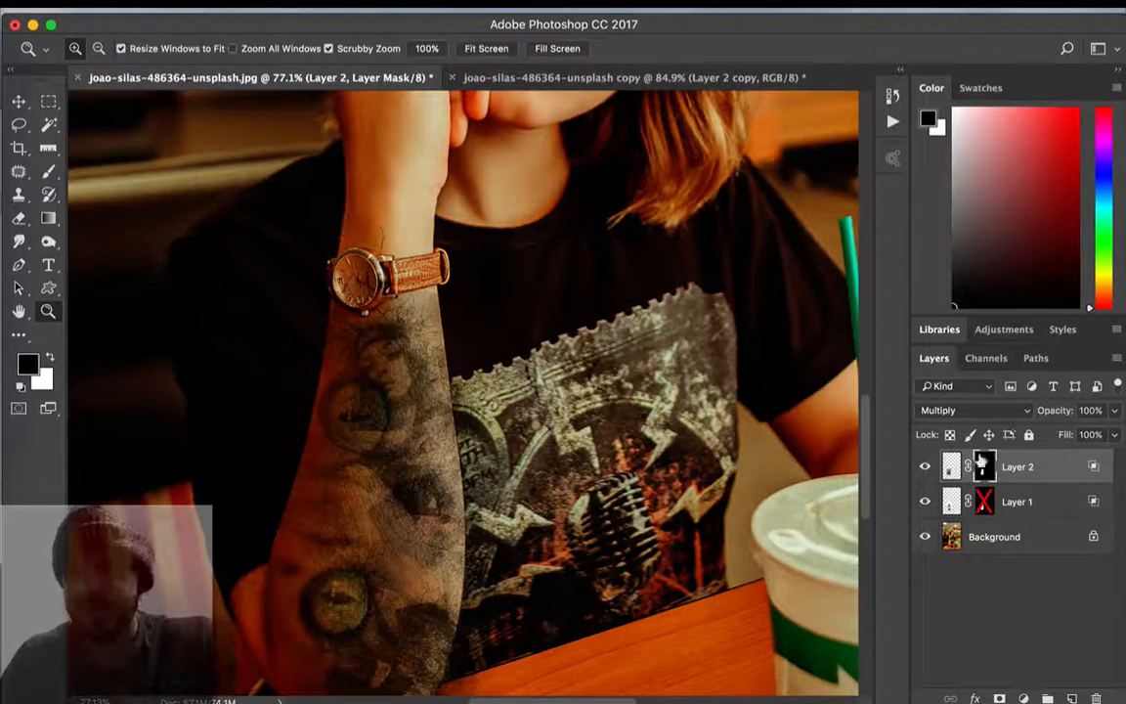
{"action": "double_click", "coordinate": [1093, 466]}
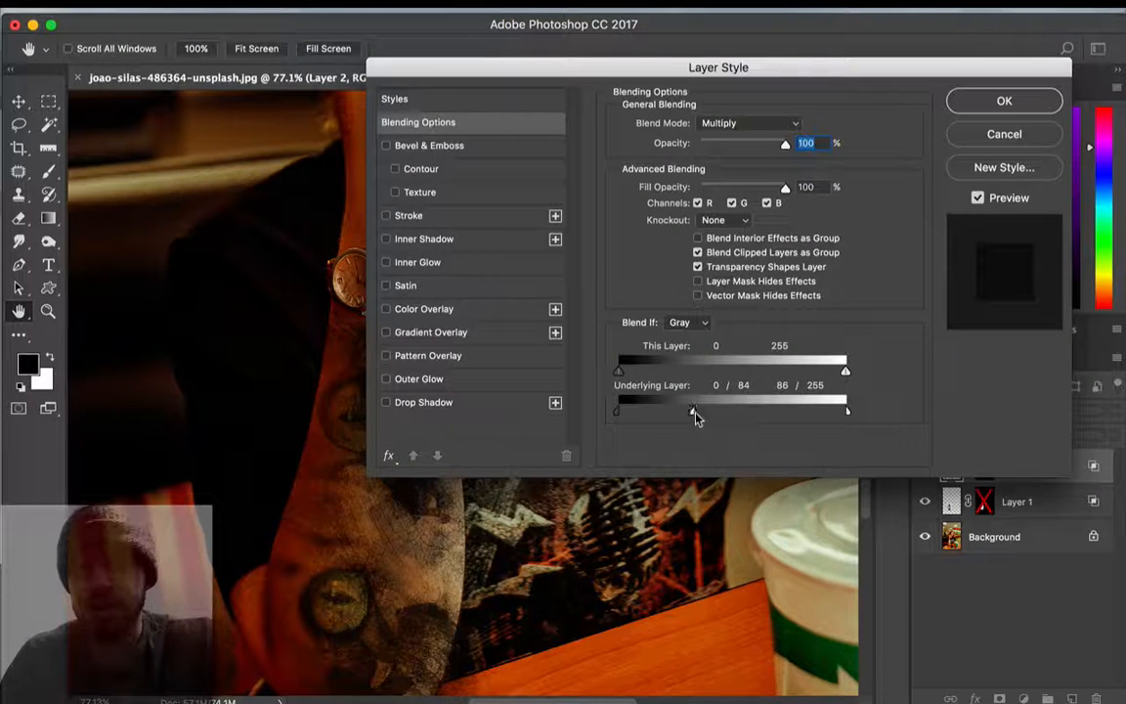
{"action": "left_click_drag", "start_coordinate": [693, 412], "coordinate": [839, 412]}
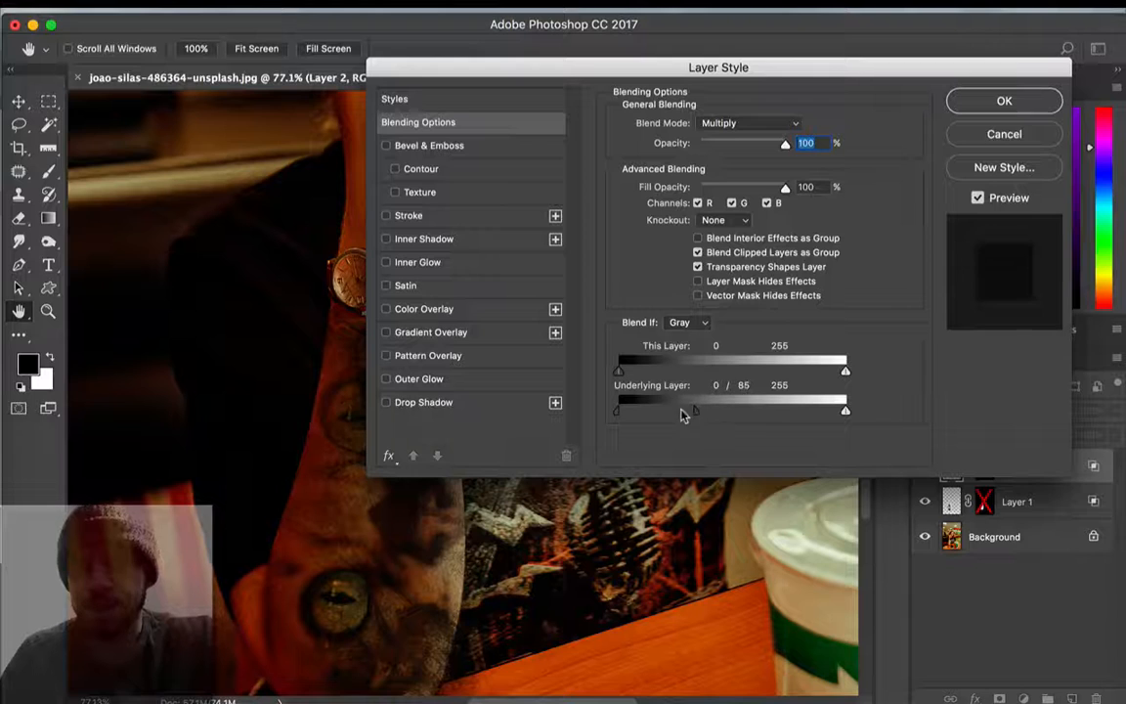
- Check Layer 2's Blend If ranges for the Red, Green and Blue channels and return to Gray
{"action": "left_click", "coordinate": [685, 323]}
{"action": "left_click", "coordinate": [684, 339]}
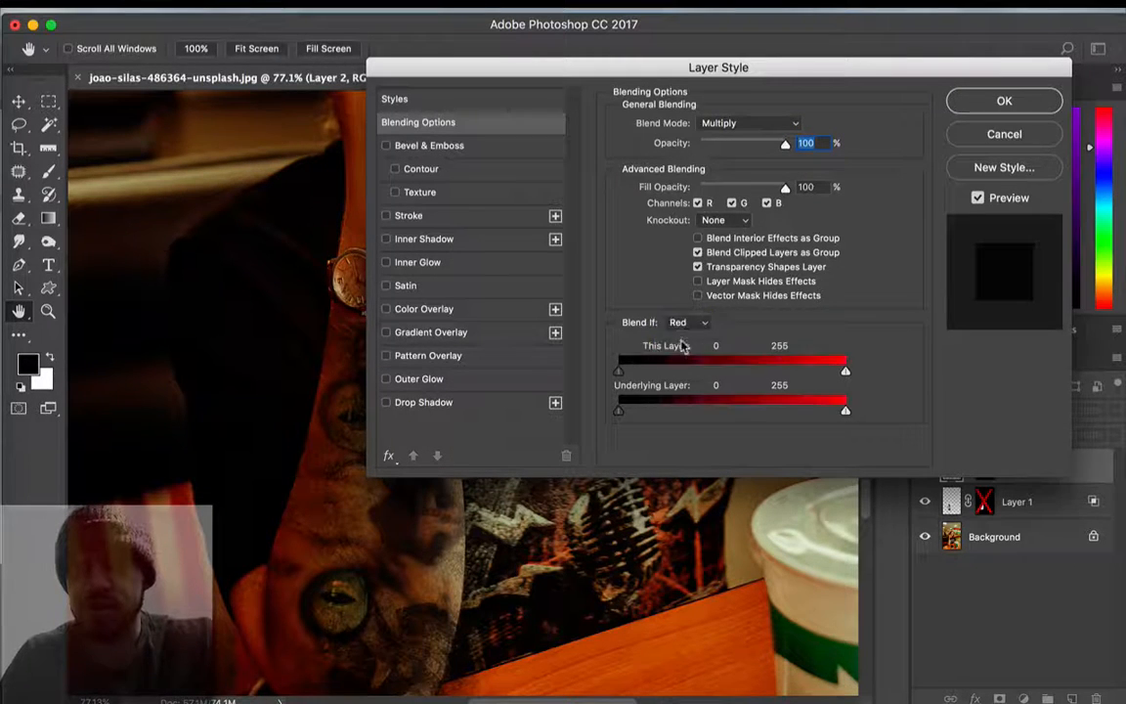
{"action": "left_click", "coordinate": [685, 323]}
{"action": "left_click", "coordinate": [685, 336]}
{"action": "left_click", "coordinate": [685, 322]}
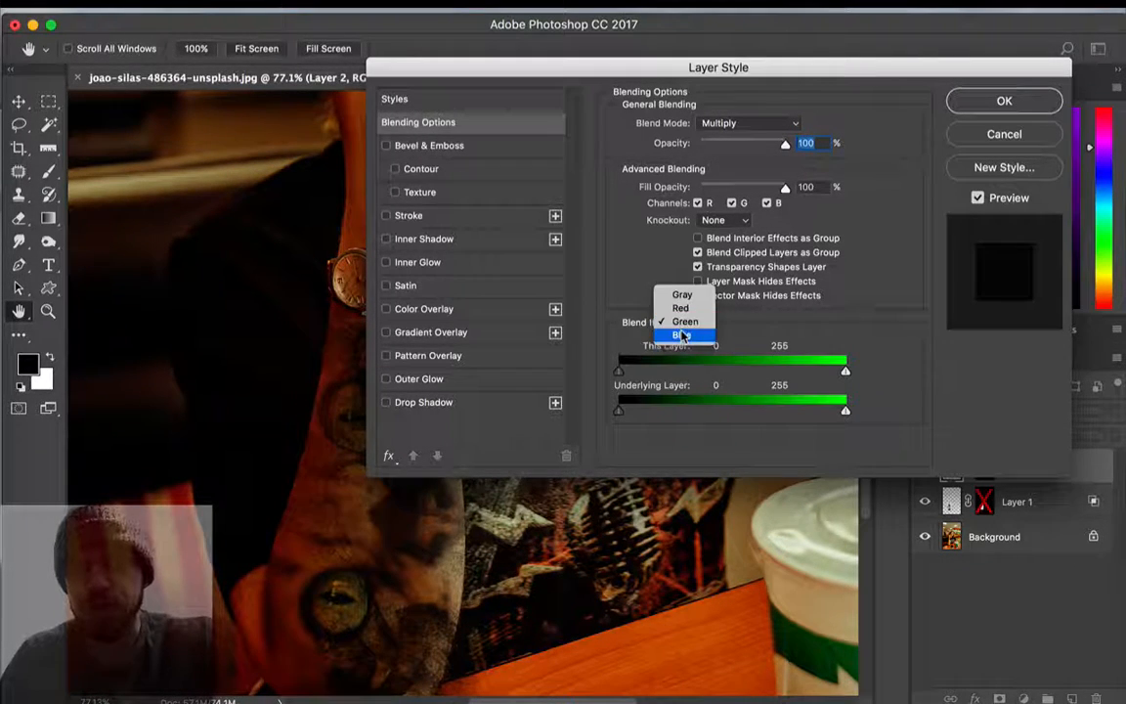
{"action": "left_click", "coordinate": [681, 336]}
{"action": "left_click", "coordinate": [682, 323]}
{"action": "left_click", "coordinate": [681, 281]}
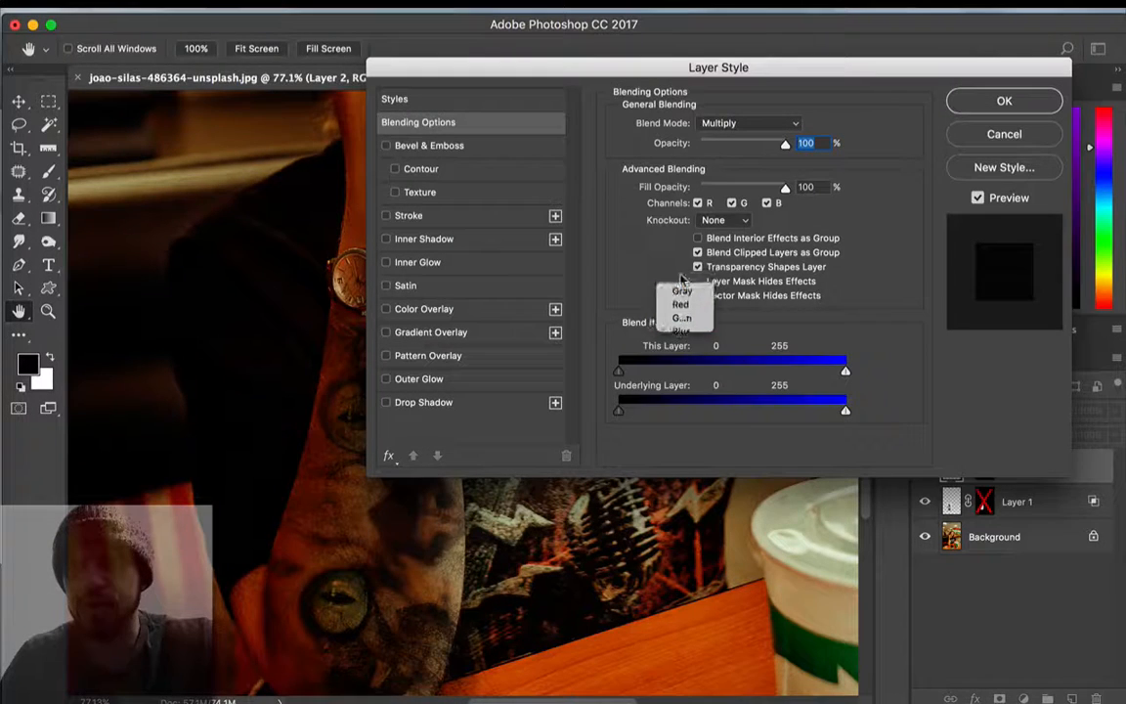
- Set Layer 2's blend mode to Normal and apply the layer style
{"action": "left_click", "coordinate": [753, 122]}
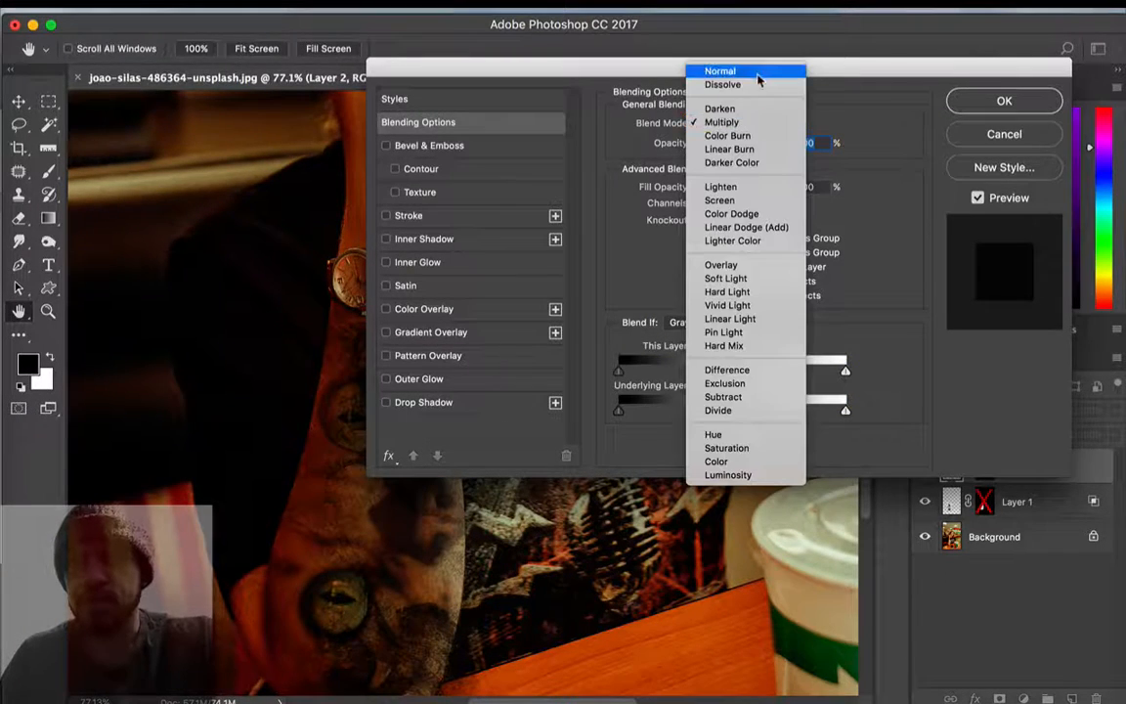
{"action": "left_click", "coordinate": [760, 71]}
{"action": "left_click", "coordinate": [1008, 101]}
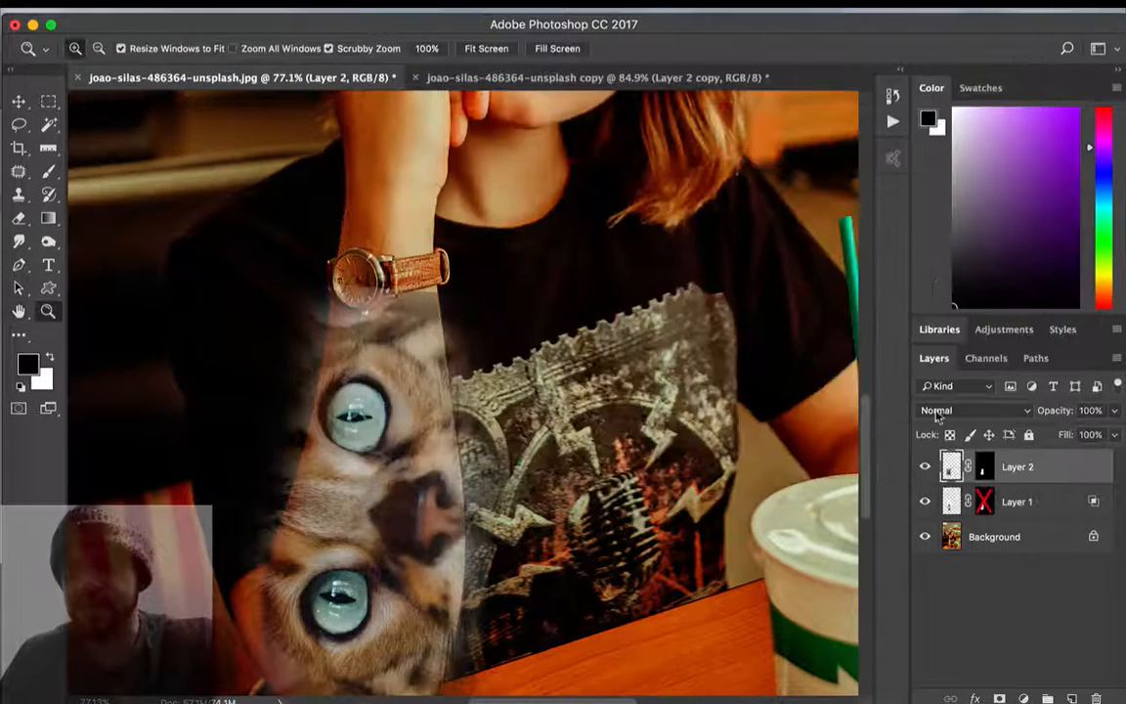
- Inspect Layer 2's mask on its own, return to the image and disable the mask
{"action": "left_click", "coordinate": [978, 470], "text": "alt"}
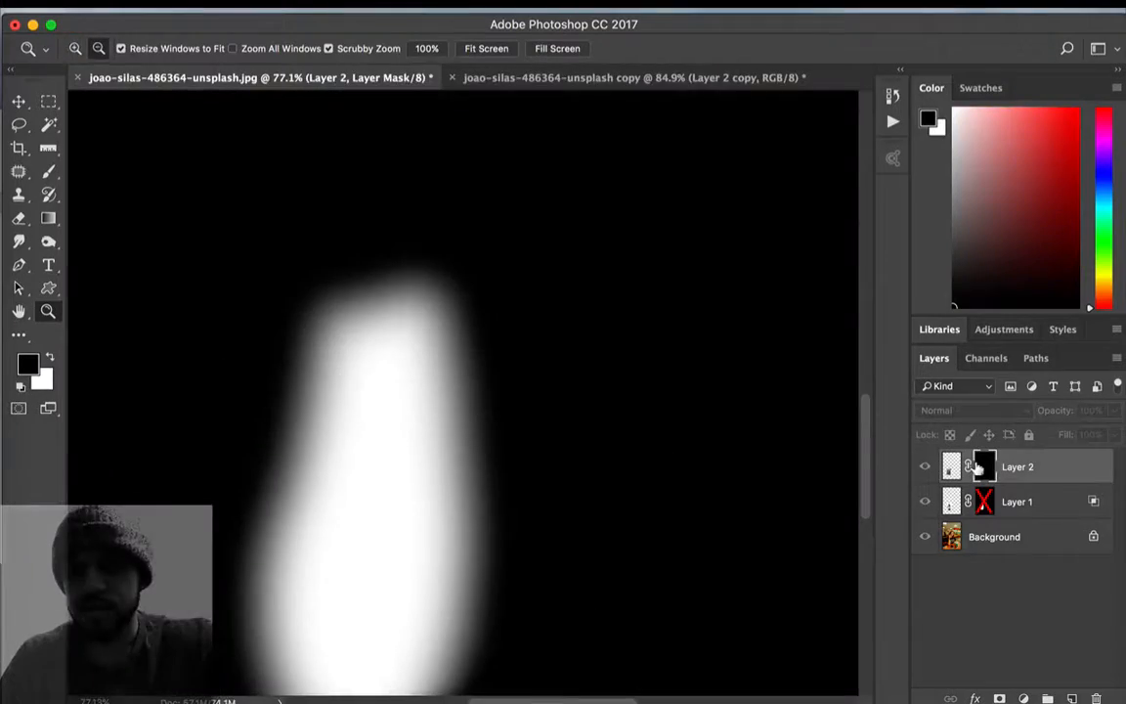
{"action": "left_click", "coordinate": [978, 470], "text": "alt"}
{"action": "right_click", "coordinate": [979, 470]}
{"action": "left_click", "coordinate": [909, 476]}
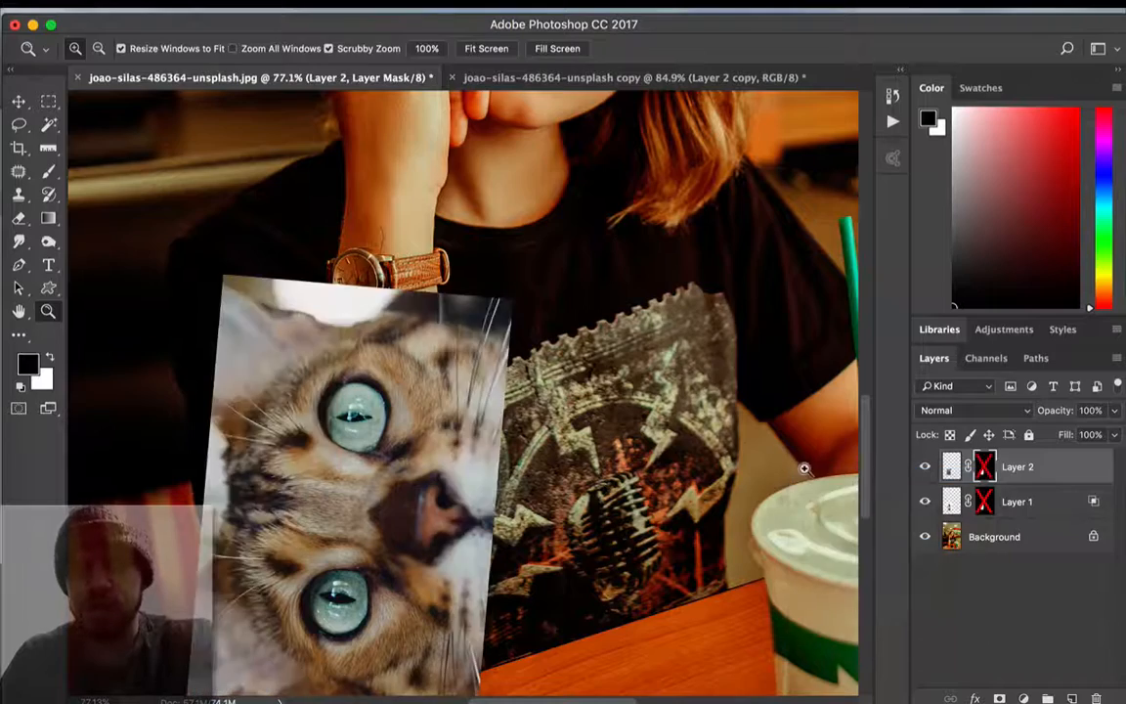
- Temporarily lower Layer 2's opacity to see the forearm beneath the cat picture, and restore it to 100%
{"action": "scroll", "coordinate": [548, 422], "scroll_direction": "down", "scroll_amount": 5}
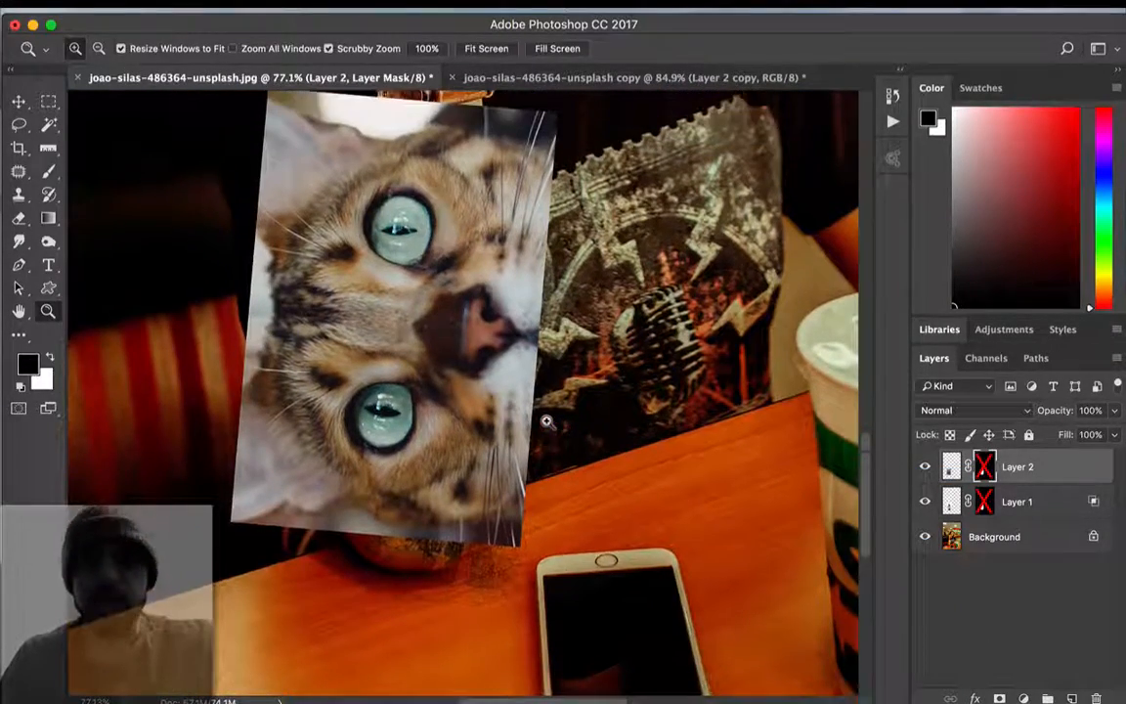
{"action": "left_click", "coordinate": [484, 48]}
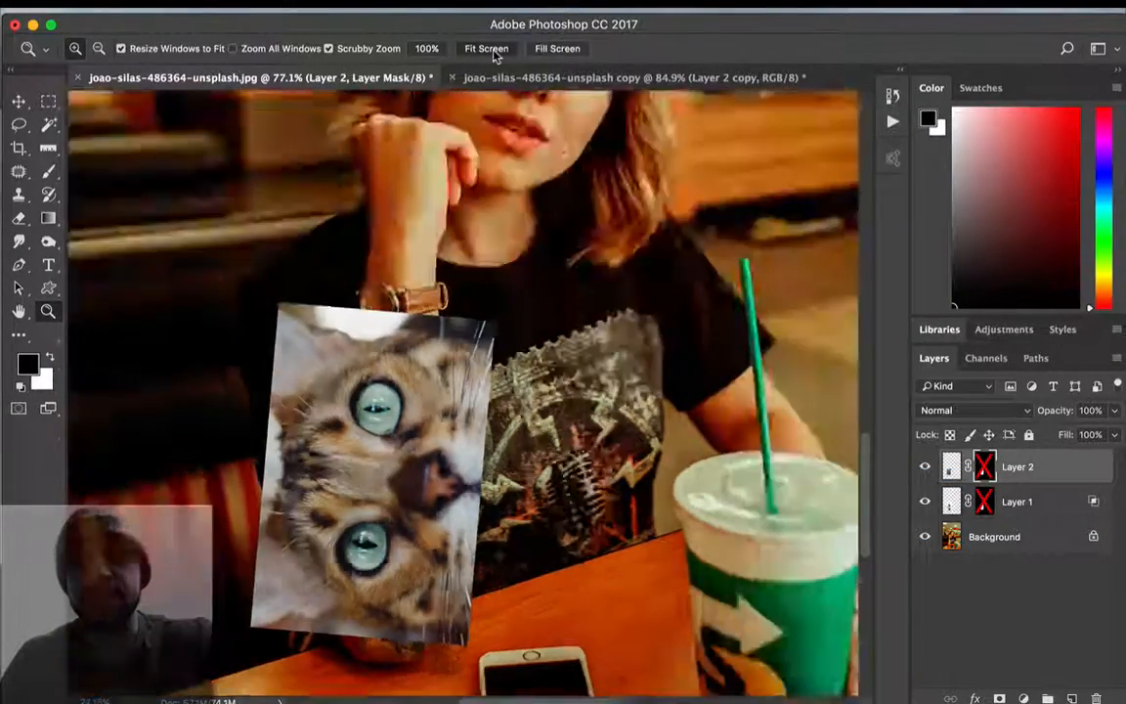
{"action": "left_click_drag", "start_coordinate": [369, 492], "coordinate": [482, 540]}
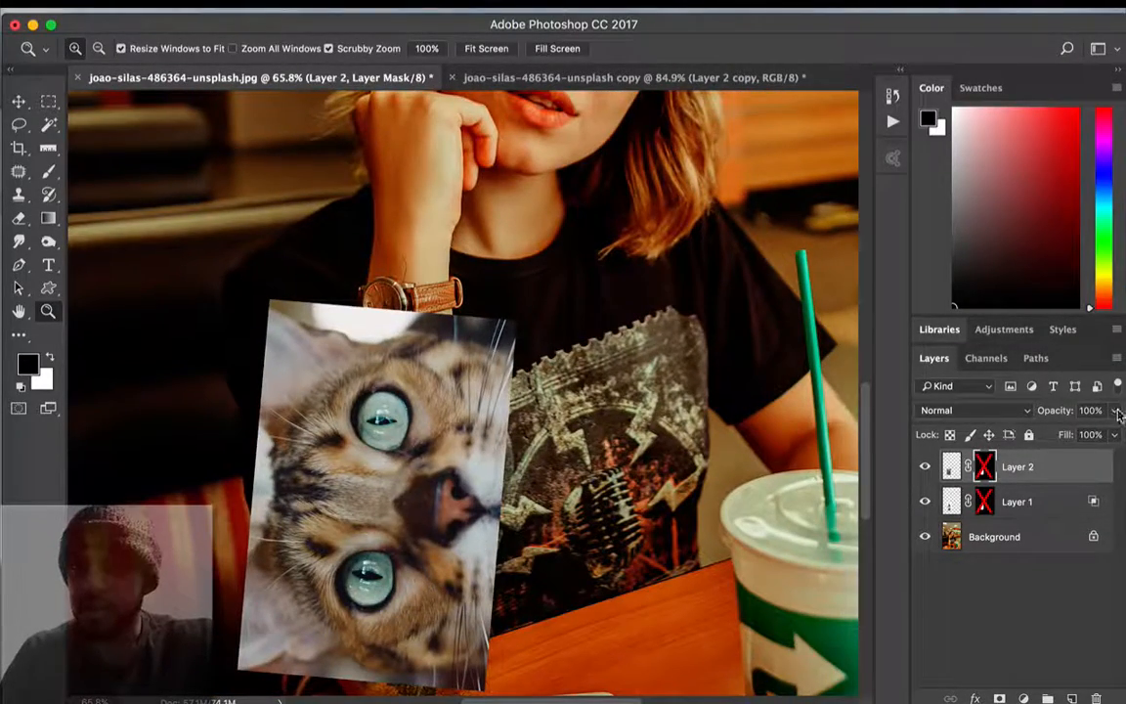
{"action": "left_click", "coordinate": [1116, 410]}
{"action": "mouse_move", "coordinate": [1115, 431]}
{"action": "left_mouse_down"}
{"action": "mouse_move", "coordinate": [1062, 434]}
{"action": "mouse_move", "coordinate": [1115, 433]}
{"action": "left_mouse_up"}
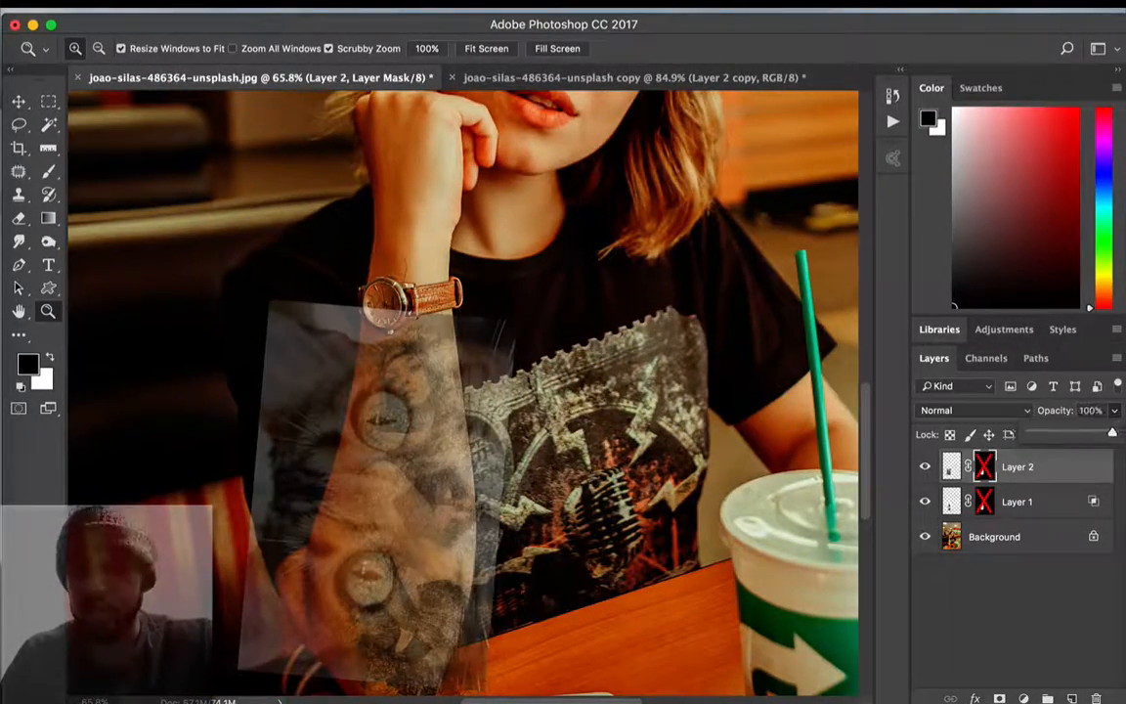
- Enable Layer 2's mask and paint out the cat picture spilling past the forearm's edges with a black brush at 40% opacity
{"action": "left_click", "coordinate": [982, 468], "text": "shift"}
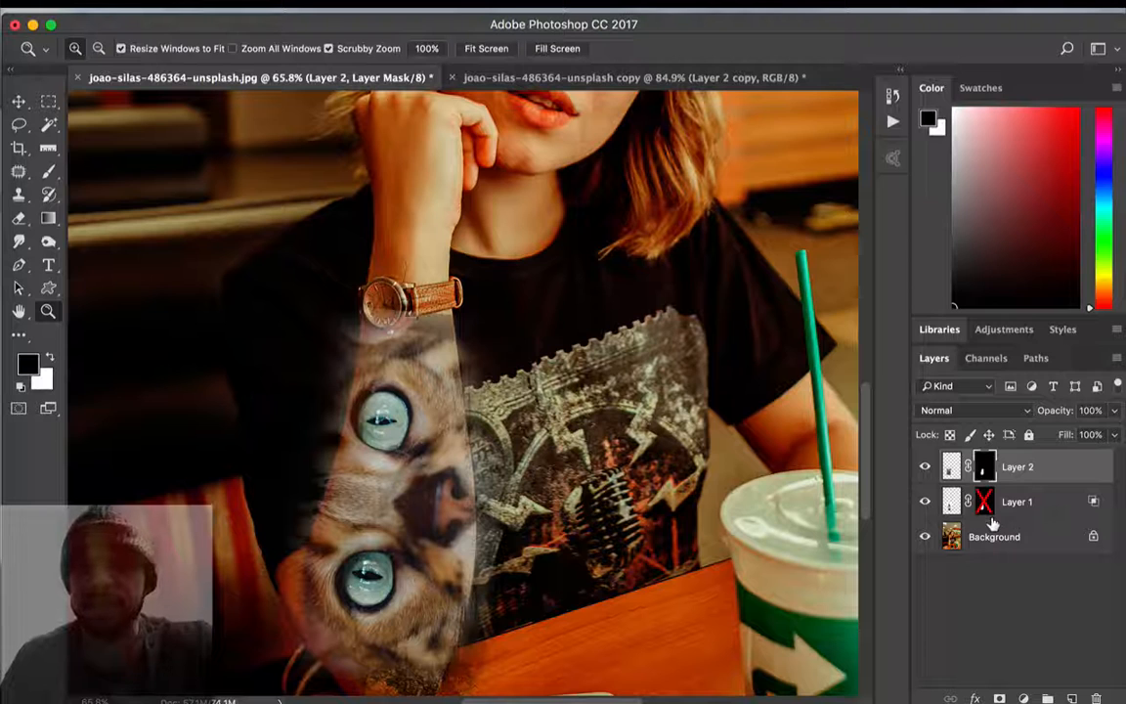
{"action": "key", "text": "b"}
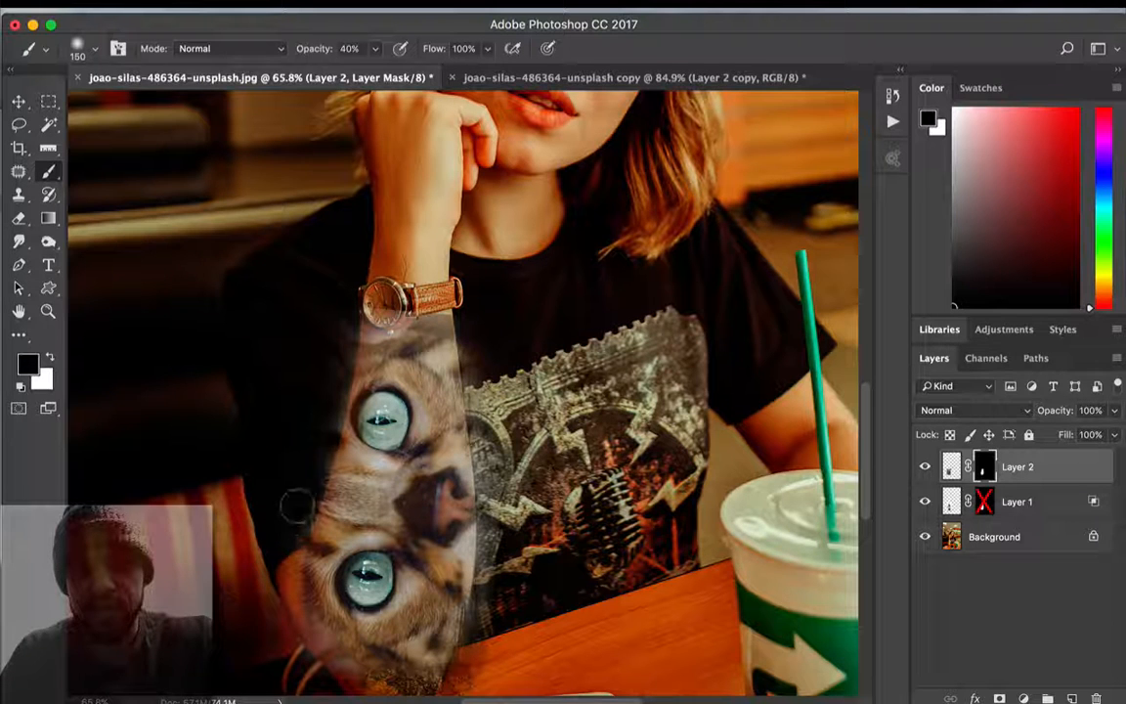
{"action": "left_click_drag", "start_coordinate": [287, 558], "coordinate": [256, 573]}
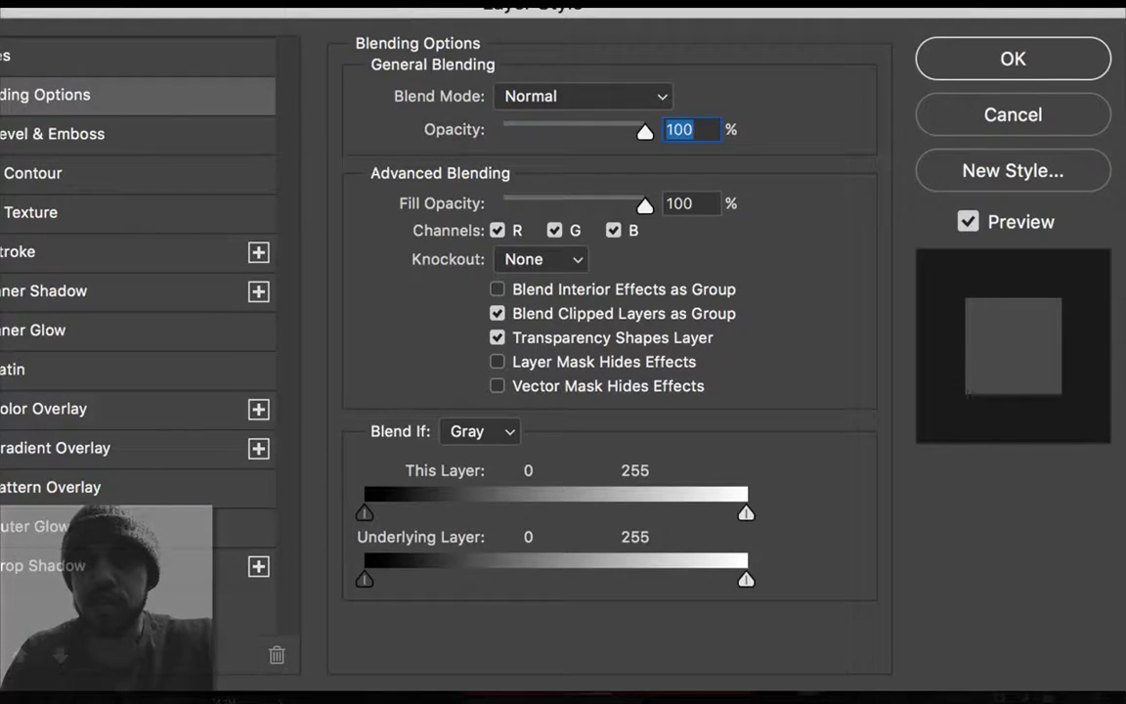
{"action": "left_click", "coordinate": [563, 97]}
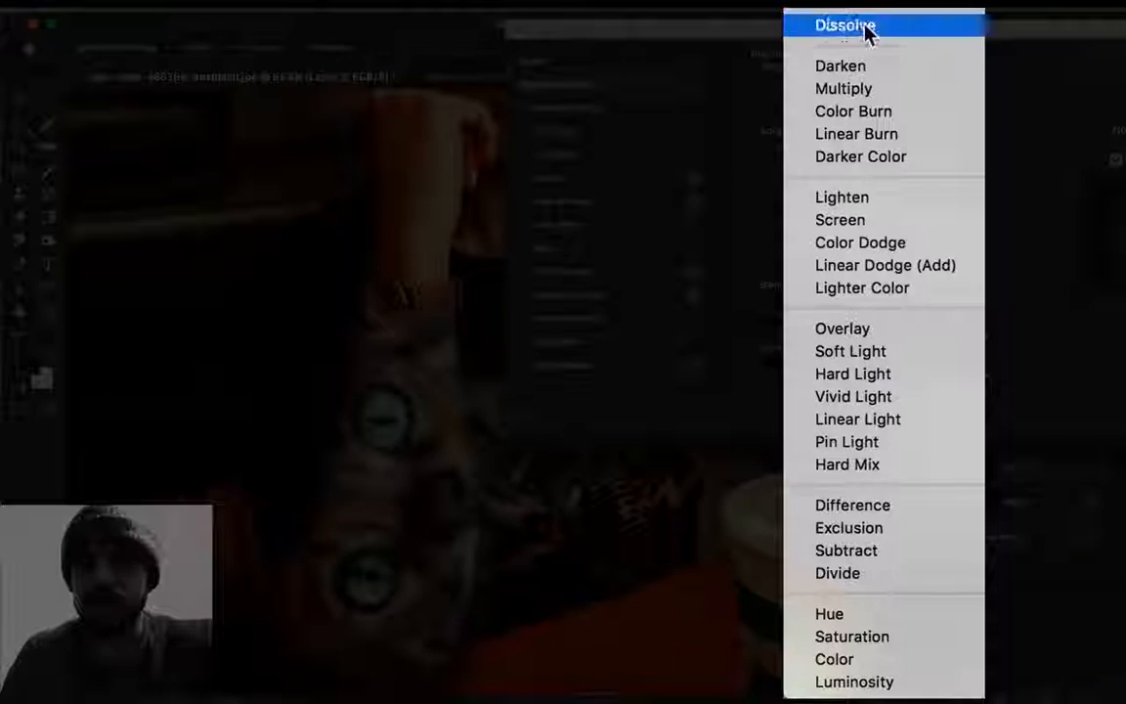
{"action": "left_click", "coordinate": [875, 89]}
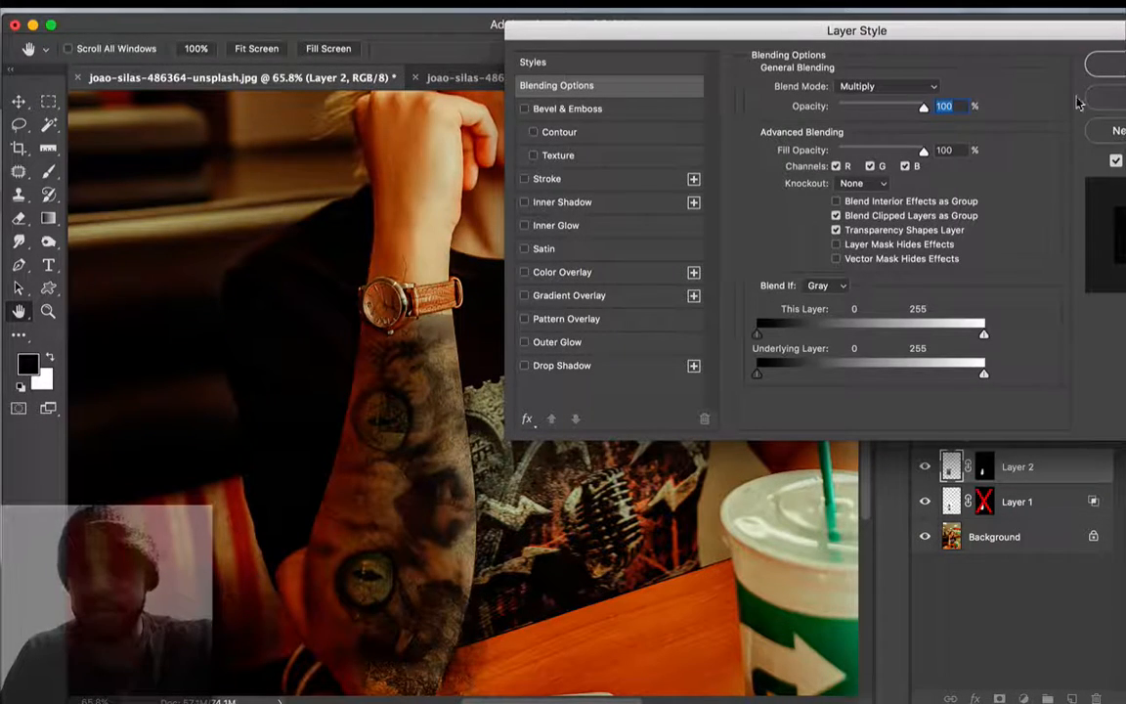
{"action": "left_click", "coordinate": [1115, 96]}
- Hide Layer 1 and set Layer 2's blend mode to Multiply in its layer style
{"action": "left_click", "coordinate": [923, 501]}
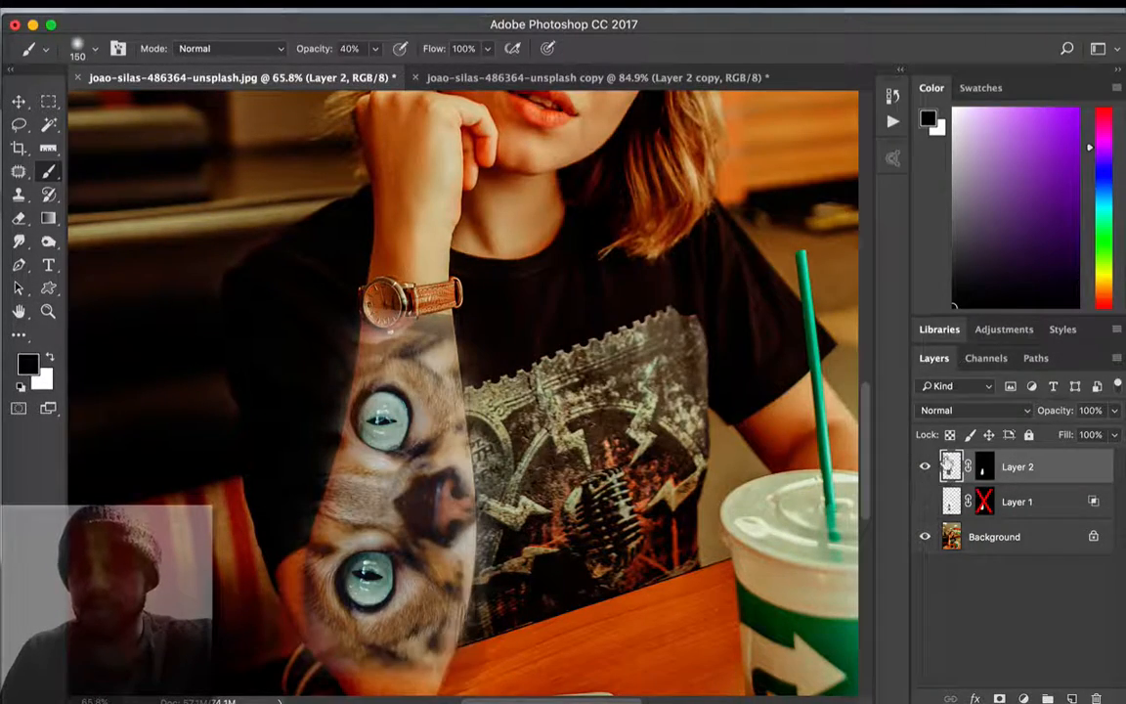
{"action": "double_click", "coordinate": [954, 468]}
{"action": "left_click", "coordinate": [599, 180]}
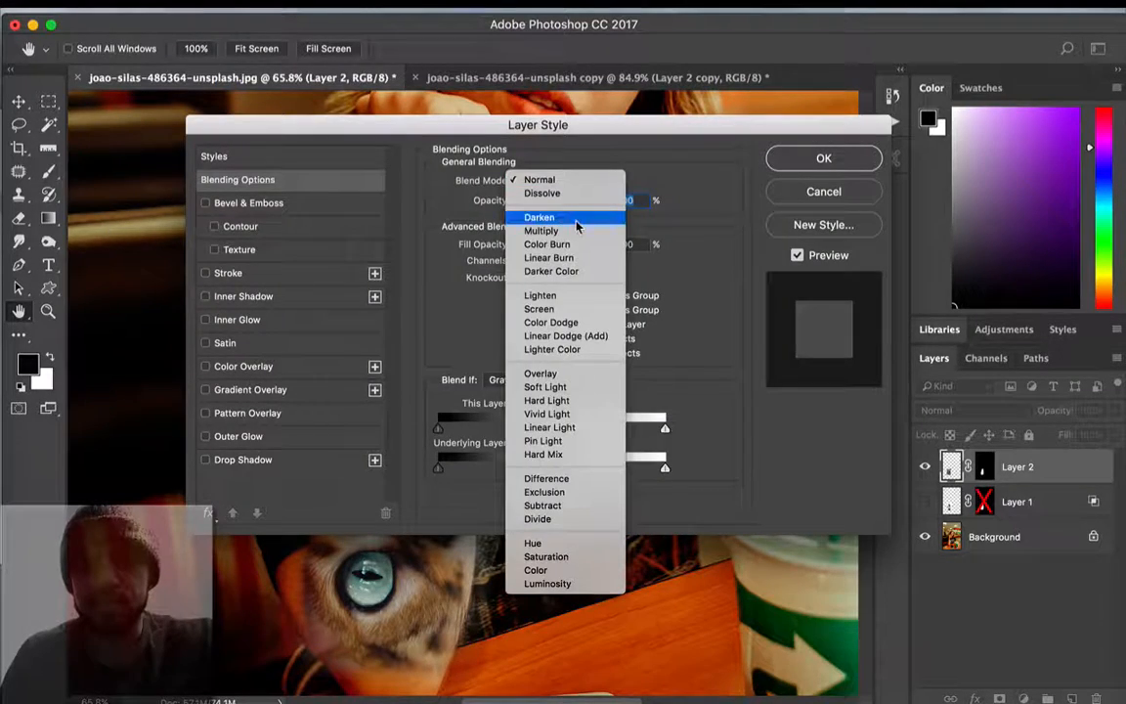
{"action": "left_click", "coordinate": [541, 231]}
{"action": "left_click_drag", "start_coordinate": [626, 133], "coordinate": [914, 18]}
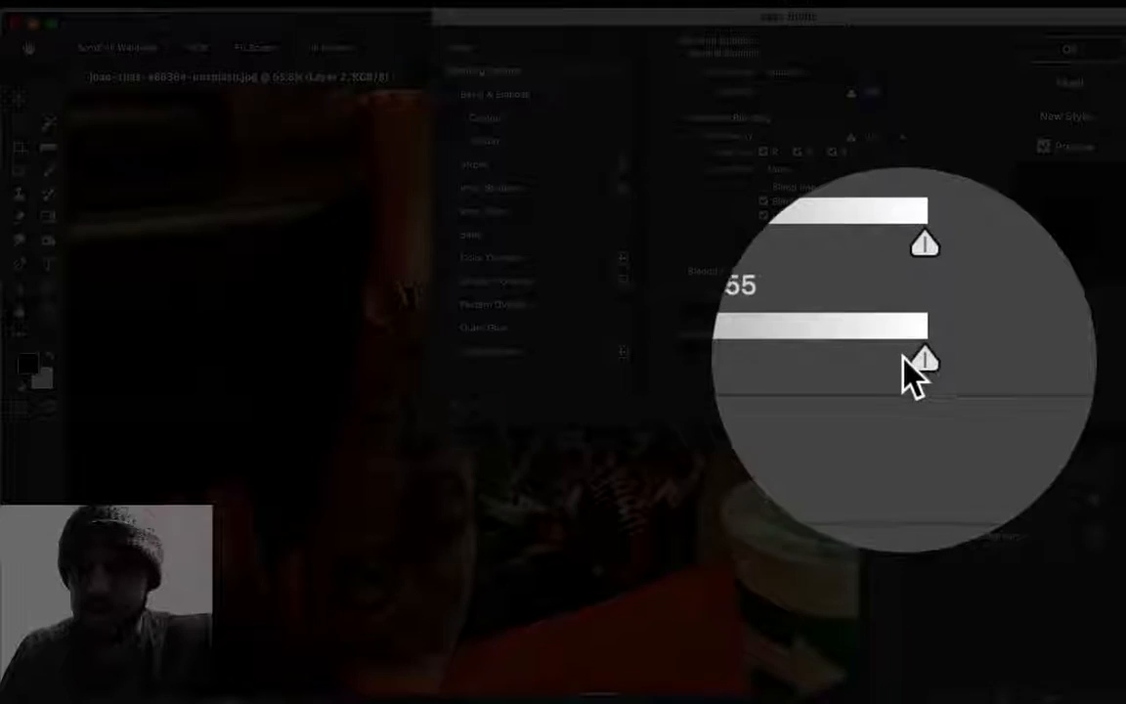
- Split Layer 2's Underlying Layer blend range for Gray to 0 / 107 and 132 / 255 and apply the layer style
{"action": "left_click_drag", "start_coordinate": [909, 362], "coordinate": [897, 362]}
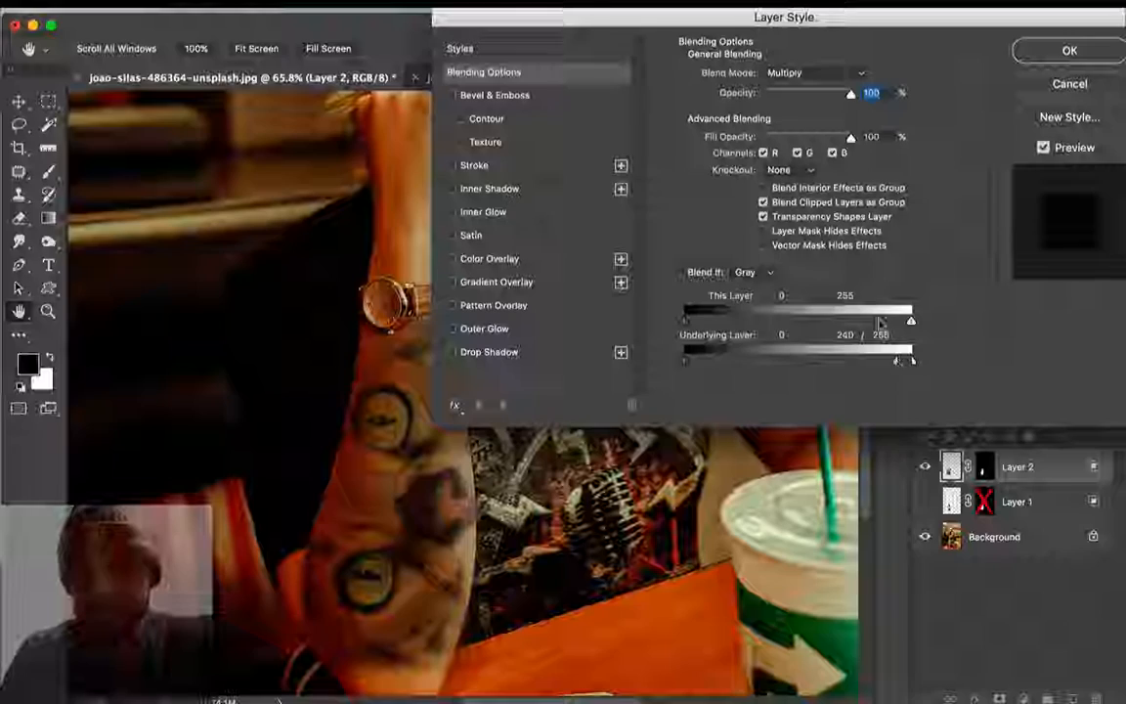
{"action": "left_click_drag", "start_coordinate": [916, 13], "coordinate": [993, 17]}
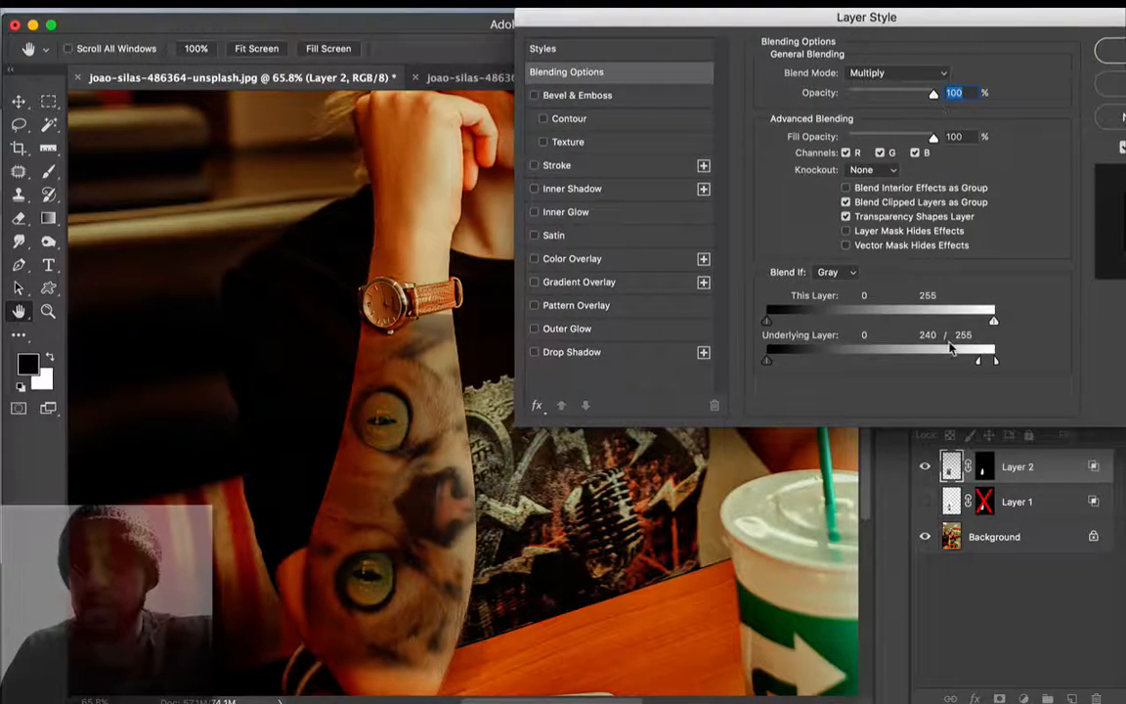
{"action": "left_click_drag", "start_coordinate": [981, 361], "coordinate": [887, 358]}
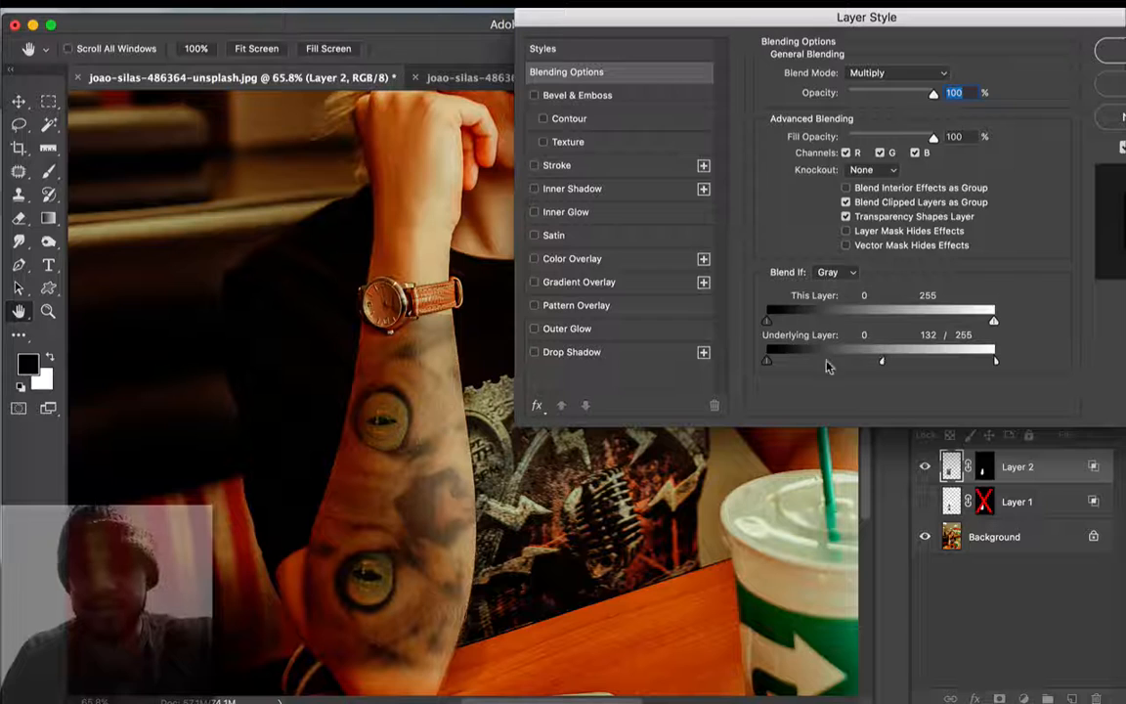
{"action": "left_click_drag", "start_coordinate": [769, 364], "coordinate": [864, 364]}
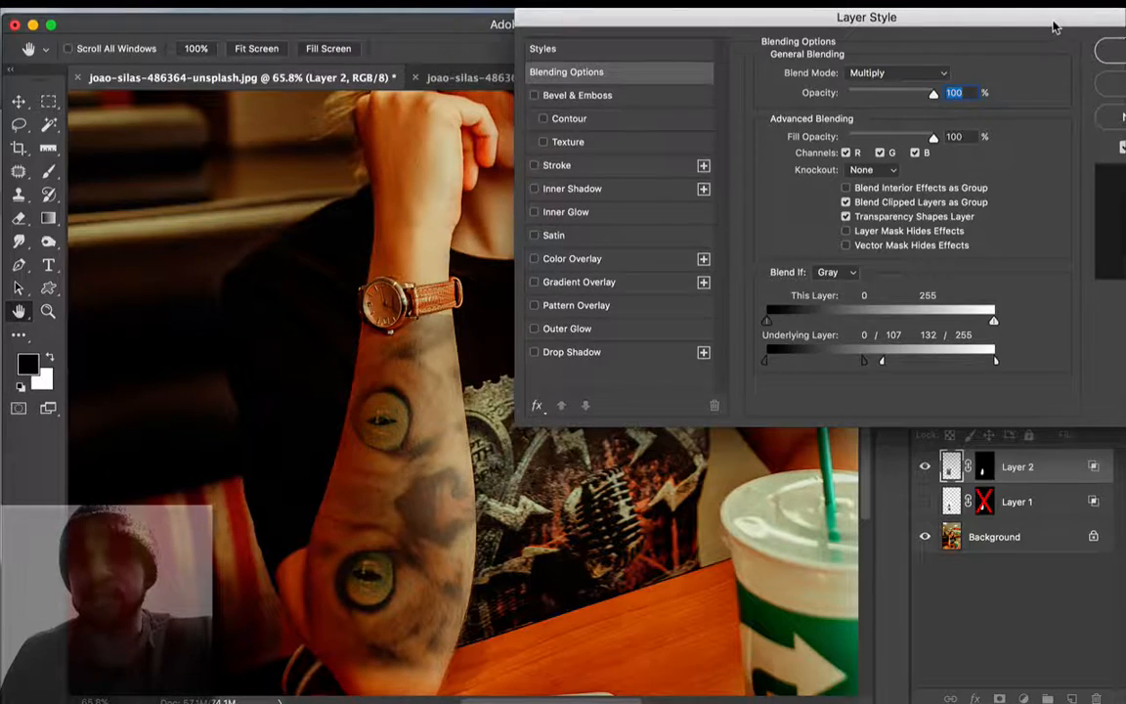
{"action": "left_click_drag", "start_coordinate": [1054, 28], "coordinate": [843, 75]}
{"action": "left_click", "coordinate": [919, 99]}
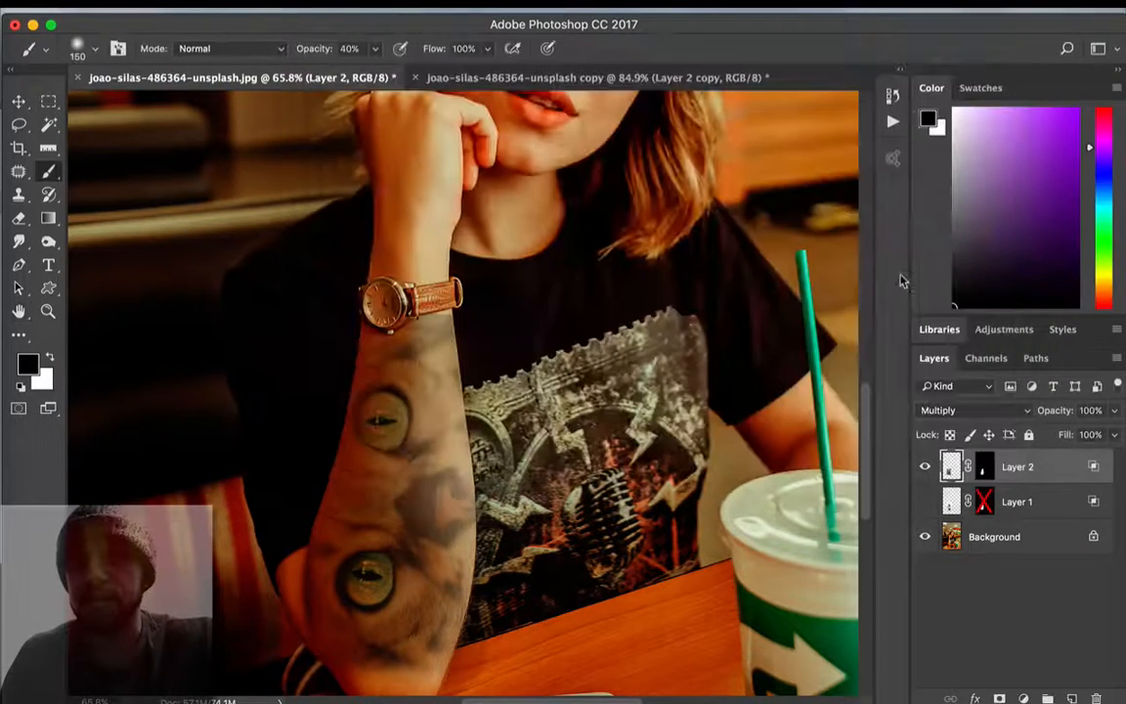
- Try to run the "1. Tattoo effect" action on the cat tattoo on Layer 2
{"action": "key", "text": "z"}
{"action": "left_click", "coordinate": [507, 48]}
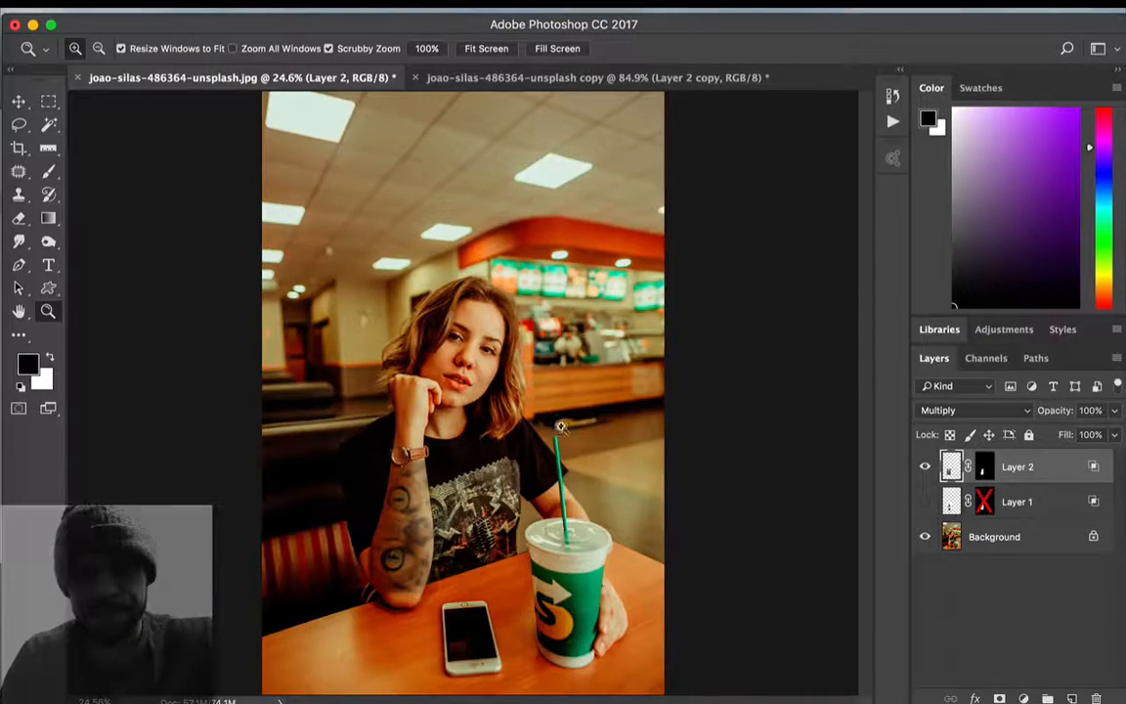
{"action": "left_click_drag", "start_coordinate": [398, 547], "coordinate": [451, 536]}
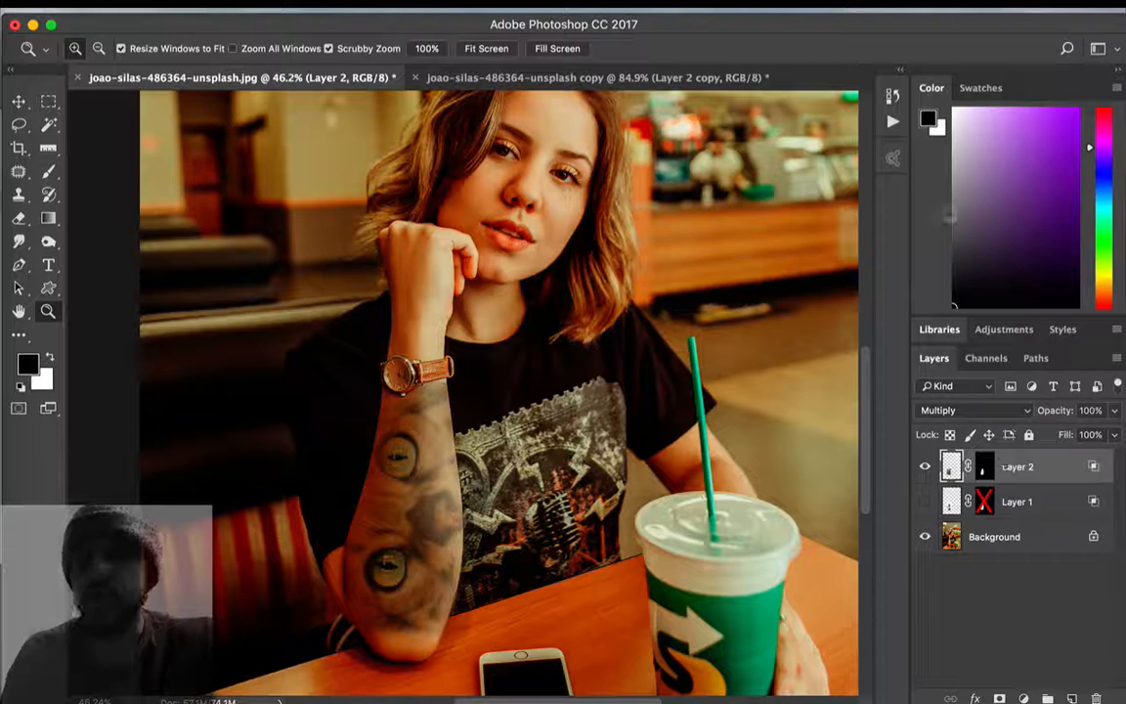
{"action": "left_click", "coordinate": [903, 75]}
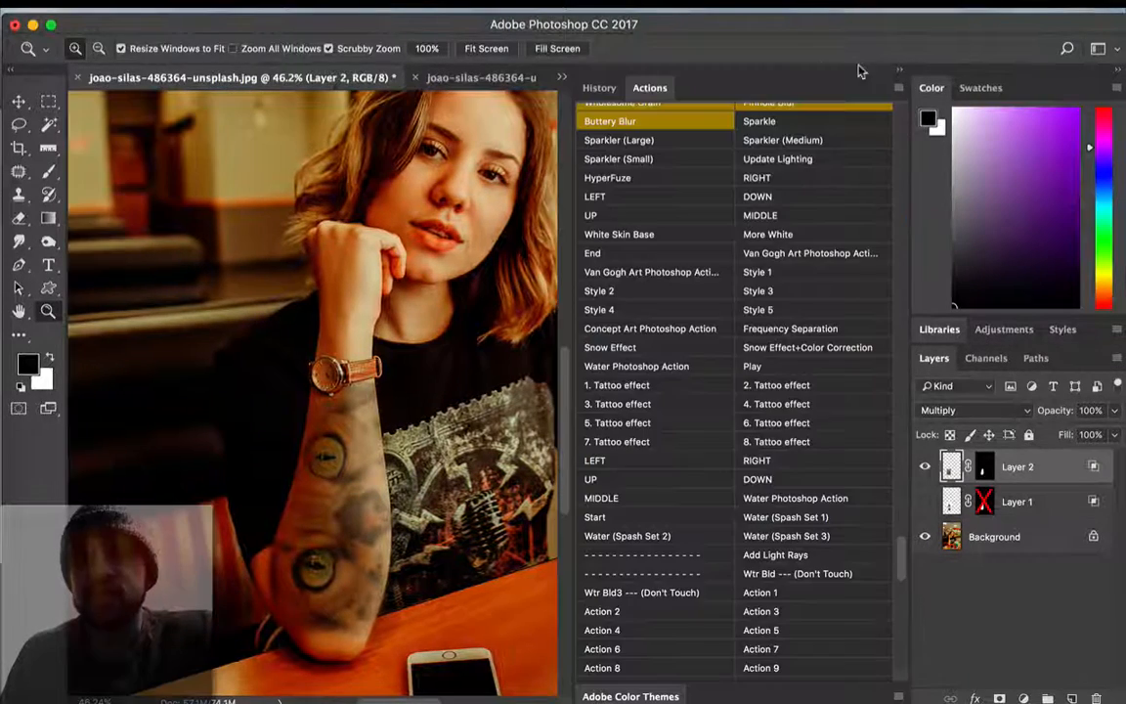
{"action": "left_click", "coordinate": [632, 385]}
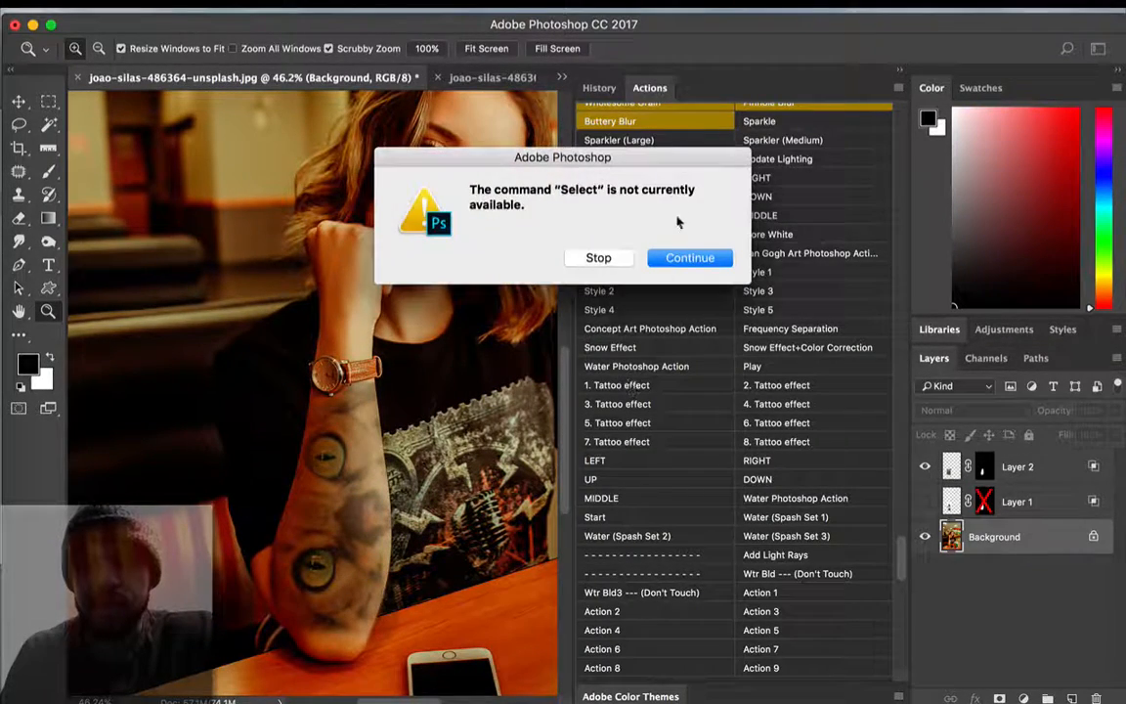
{"action": "left_click", "coordinate": [601, 258]}
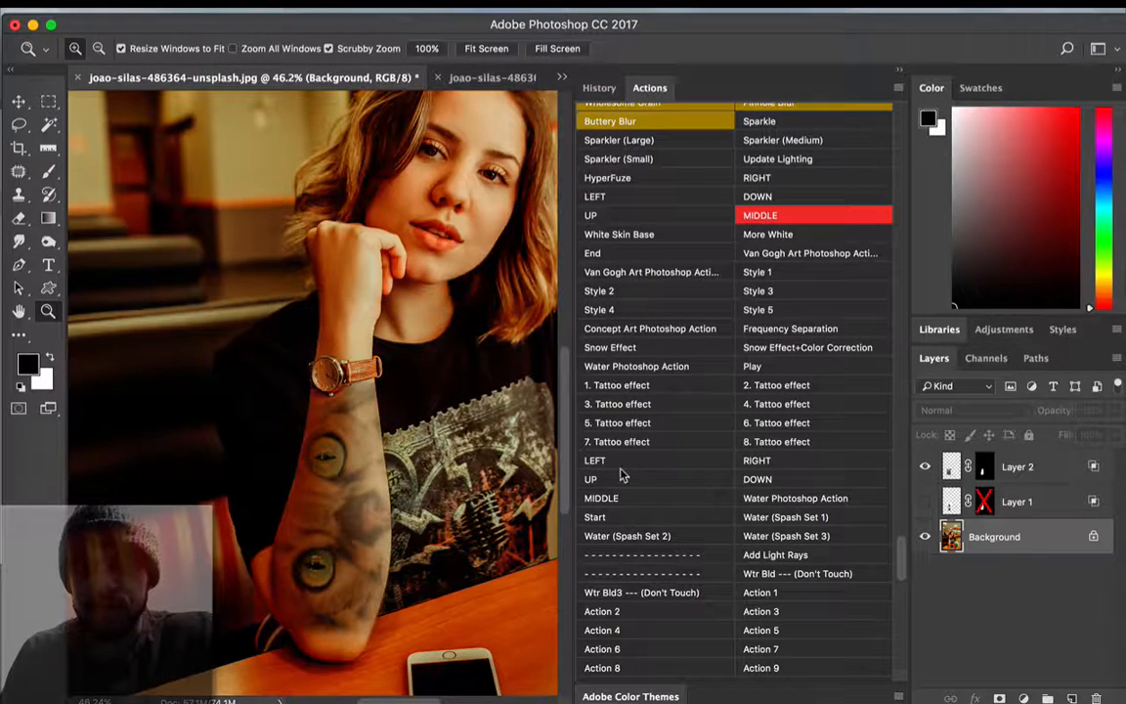
- Convert the Background to a regular layer and run the "1. Tattoo effect" action with Layer 2 selected
{"action": "left_click", "coordinate": [937, 467]}
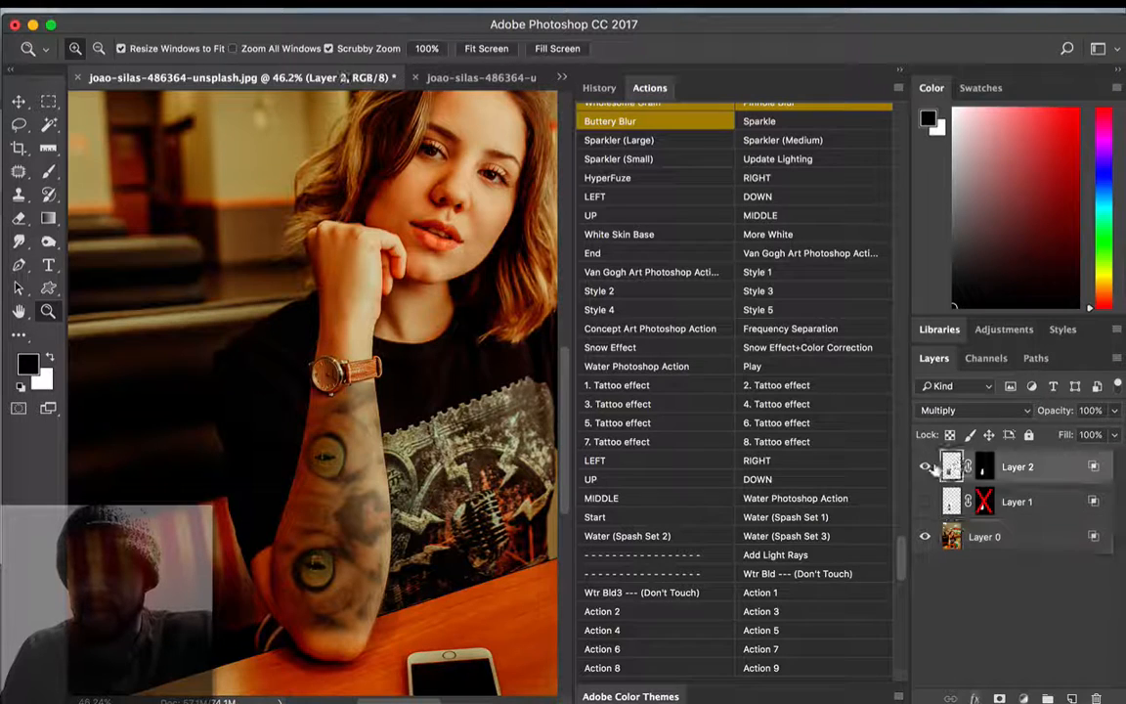
{"action": "left_click", "coordinate": [624, 386]}
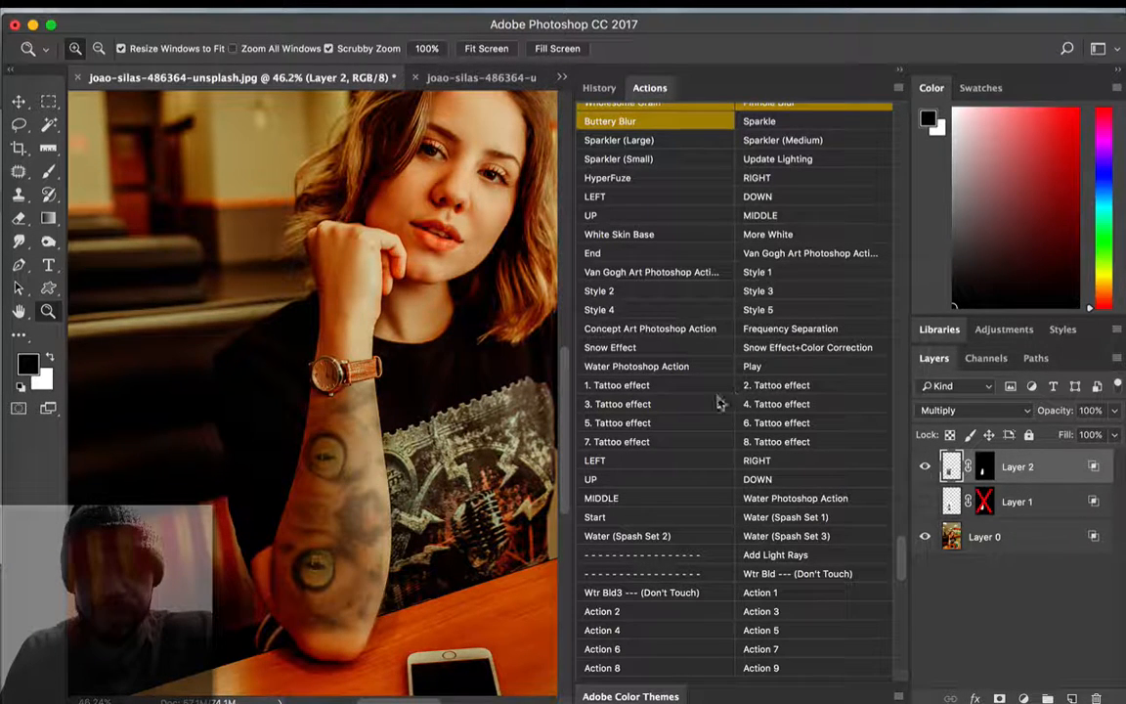
- Try the Tattoo effect actions 3, 4, 6 and 7 on Layer 2 and finish with "8. Tattoo effect"
{"action": "left_click", "coordinate": [784, 406]}
{"action": "left_click", "coordinate": [766, 443]}
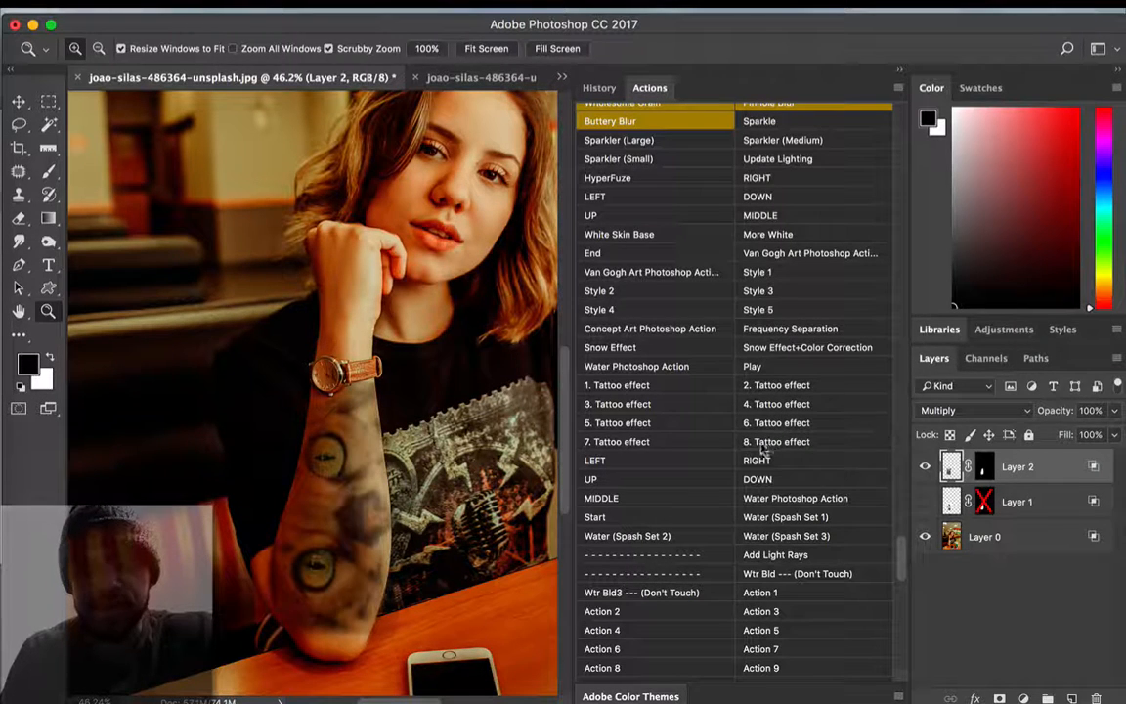
{"action": "left_click", "coordinate": [652, 443]}
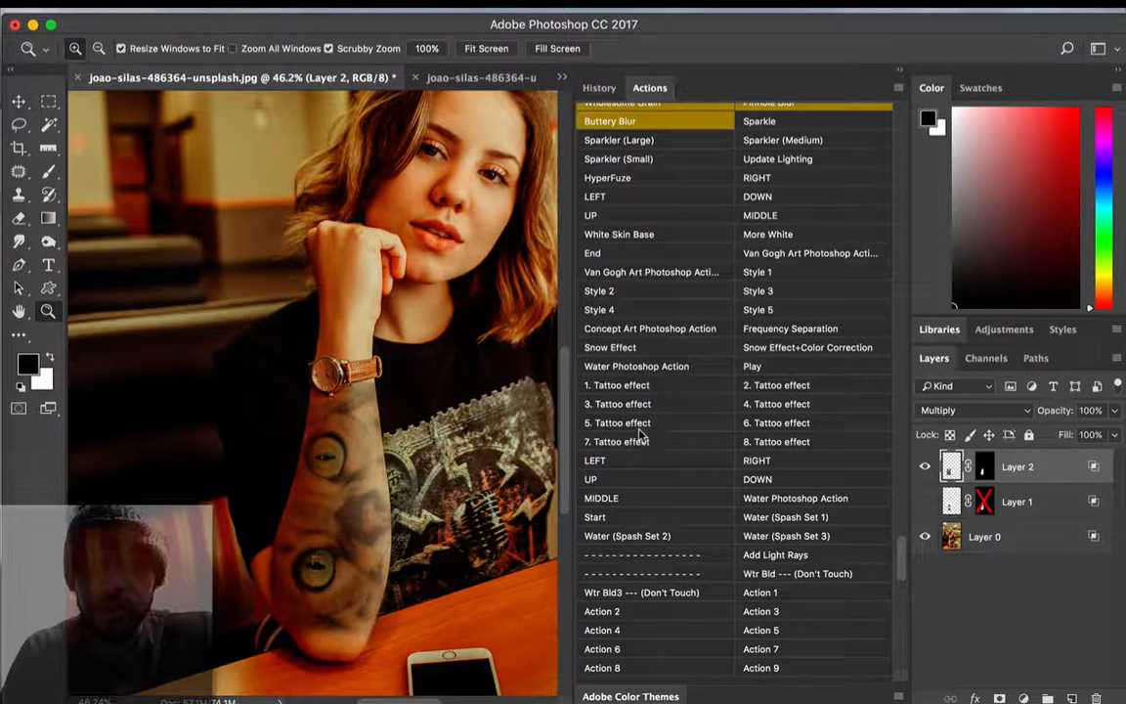
{"action": "left_click", "coordinate": [785, 423]}
{"action": "left_click", "coordinate": [776, 407]}
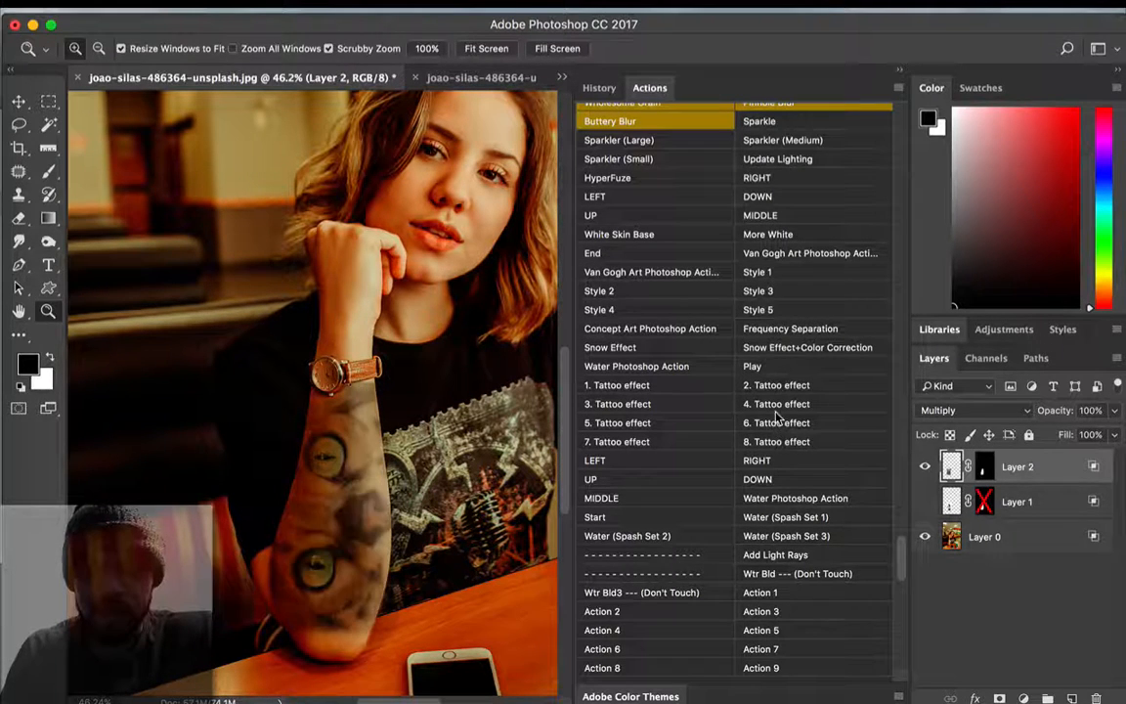
{"action": "left_click", "coordinate": [641, 407]}
{"action": "left_click", "coordinate": [646, 441]}
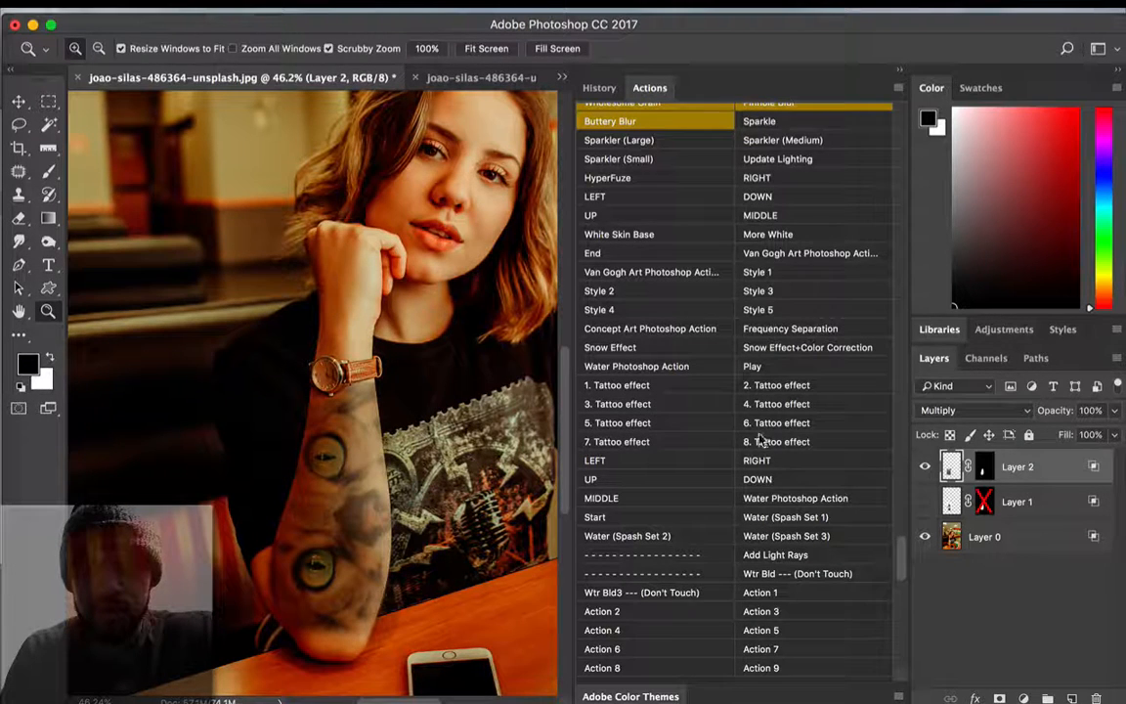
{"action": "left_click", "coordinate": [762, 441]}
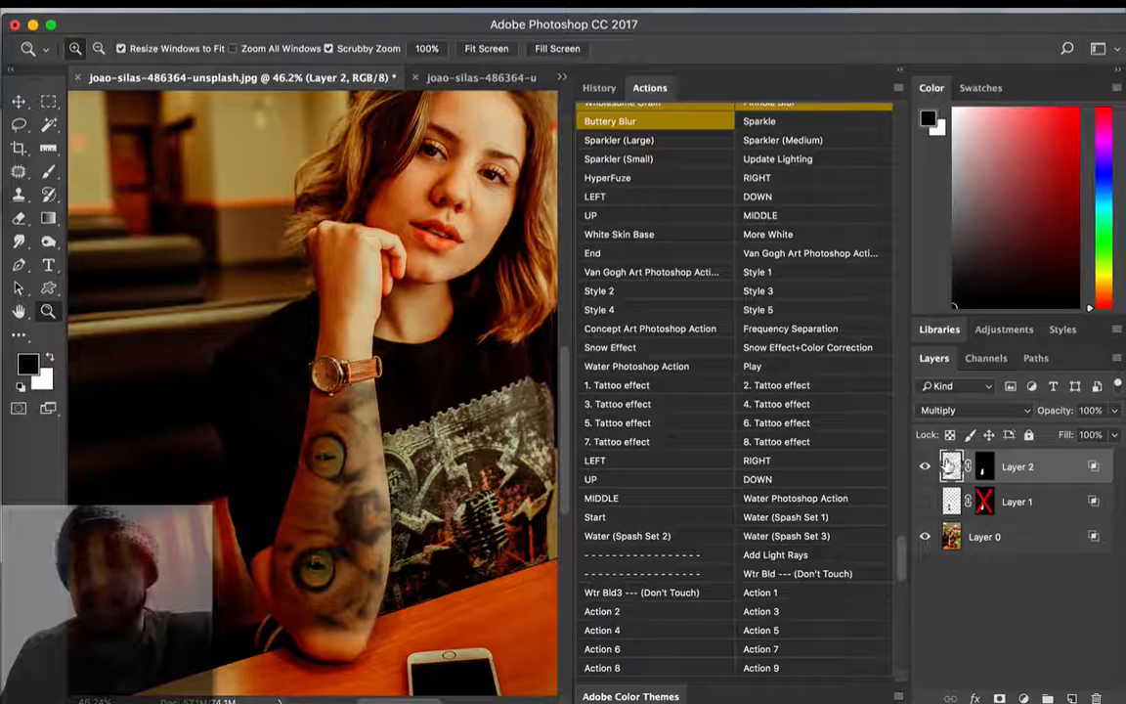
{"action": "left_click", "coordinate": [899, 70]}
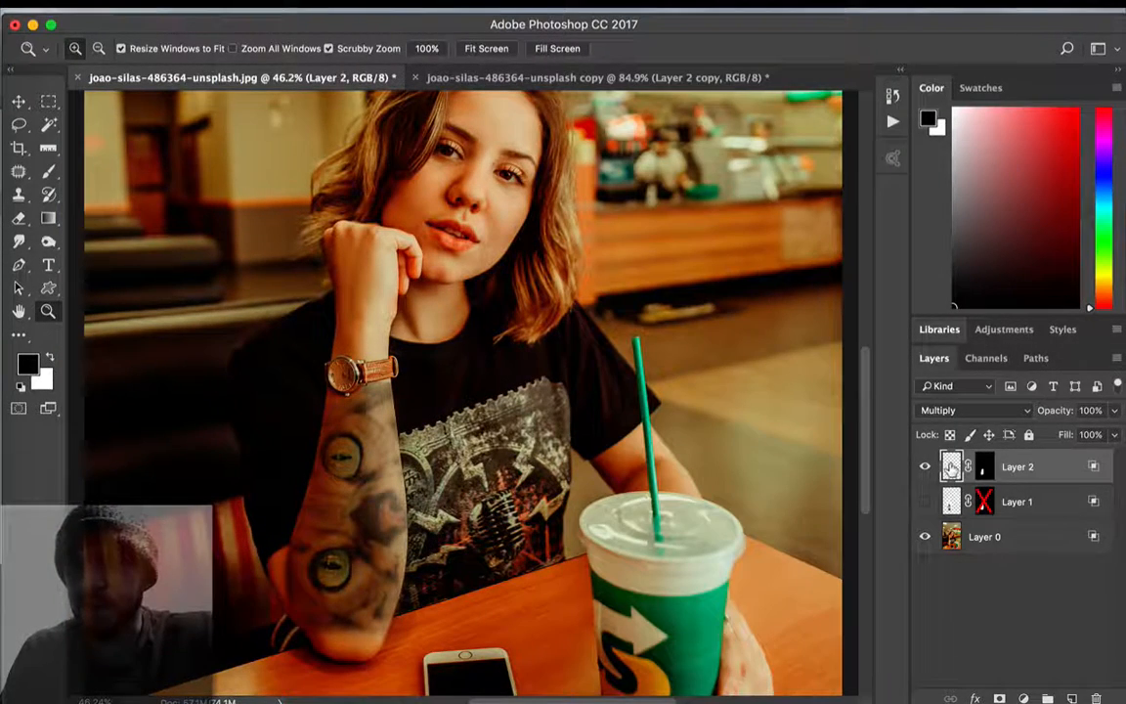
- Open Layer 2's layer style and go through the Red, Green and Blue Blend If channels, ending on Green
{"action": "double_click", "coordinate": [1092, 463]}
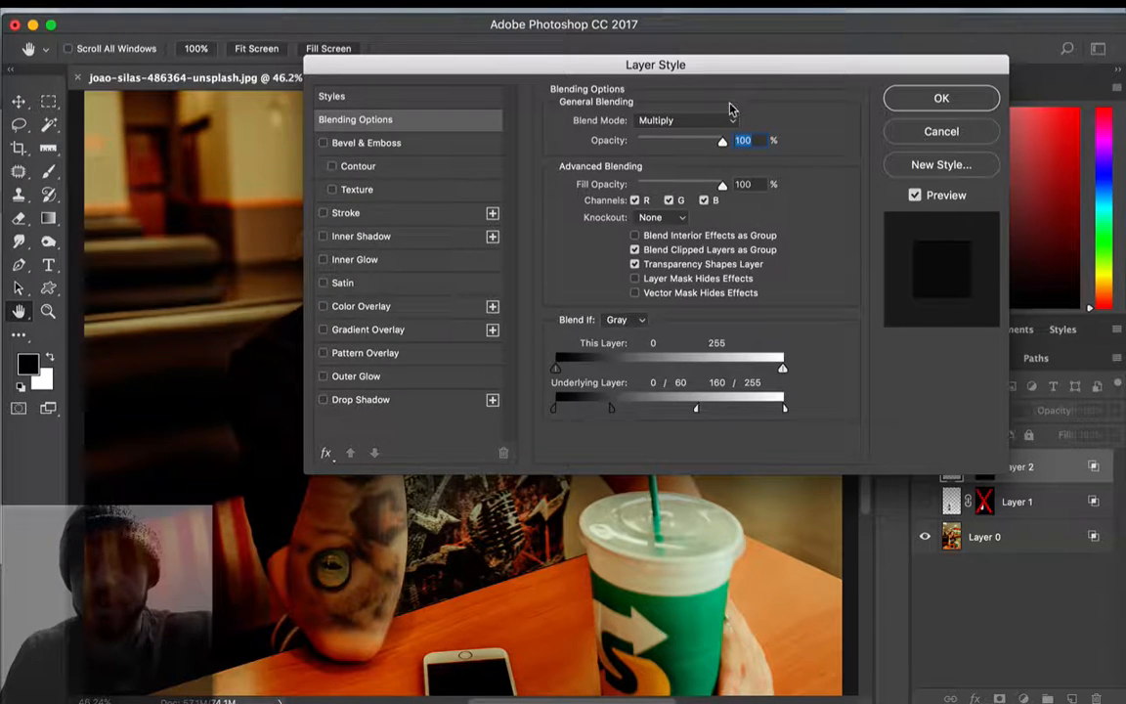
{"action": "left_click", "coordinate": [617, 320]}
{"action": "left_click", "coordinate": [614, 333]}
{"action": "left_click", "coordinate": [616, 321]}
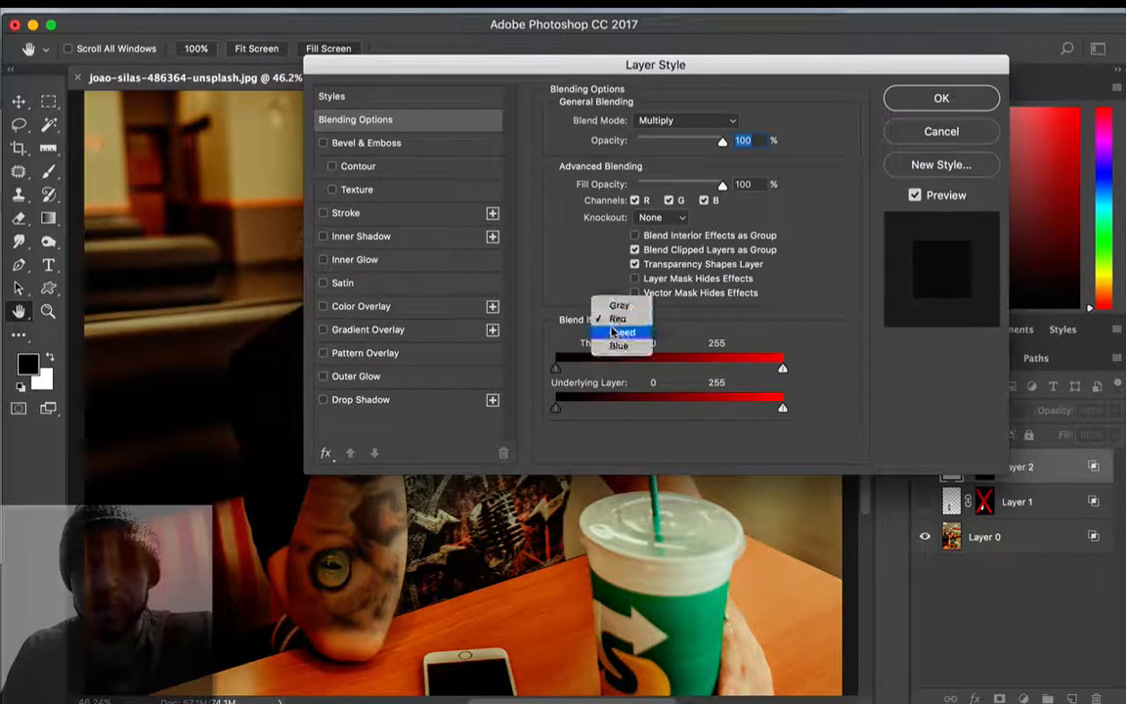
{"action": "left_click", "coordinate": [616, 332]}
{"action": "left_click", "coordinate": [616, 321]}
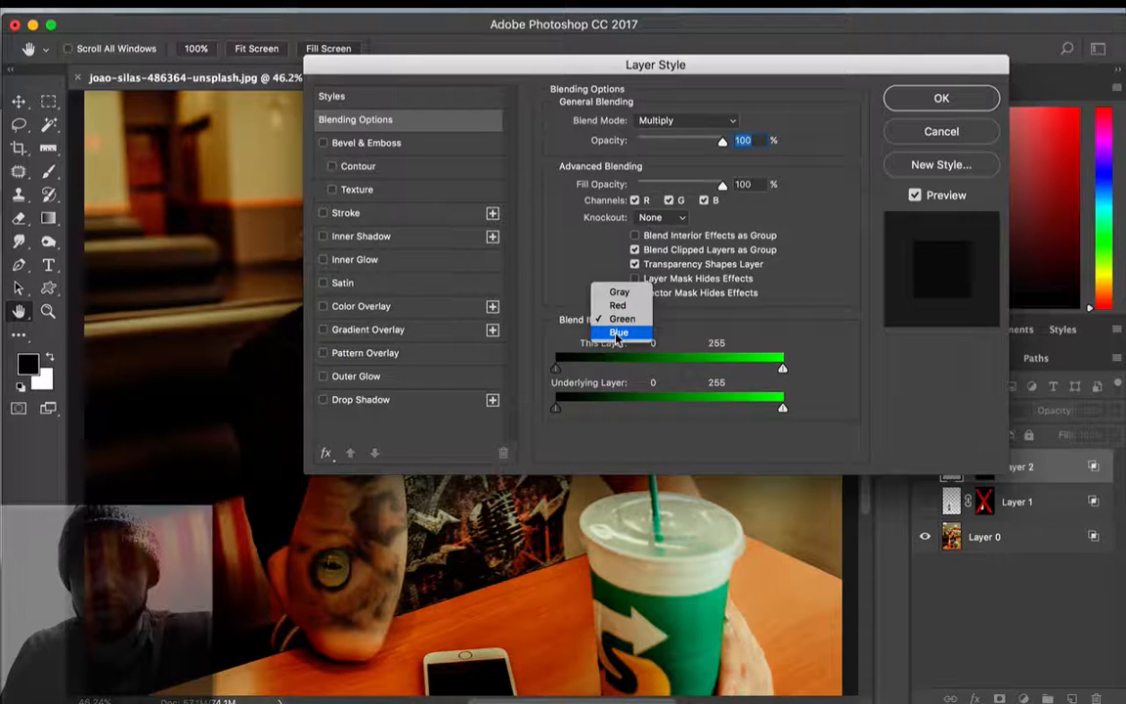
{"action": "left_click", "coordinate": [616, 334]}
{"action": "left_click", "coordinate": [620, 320]}
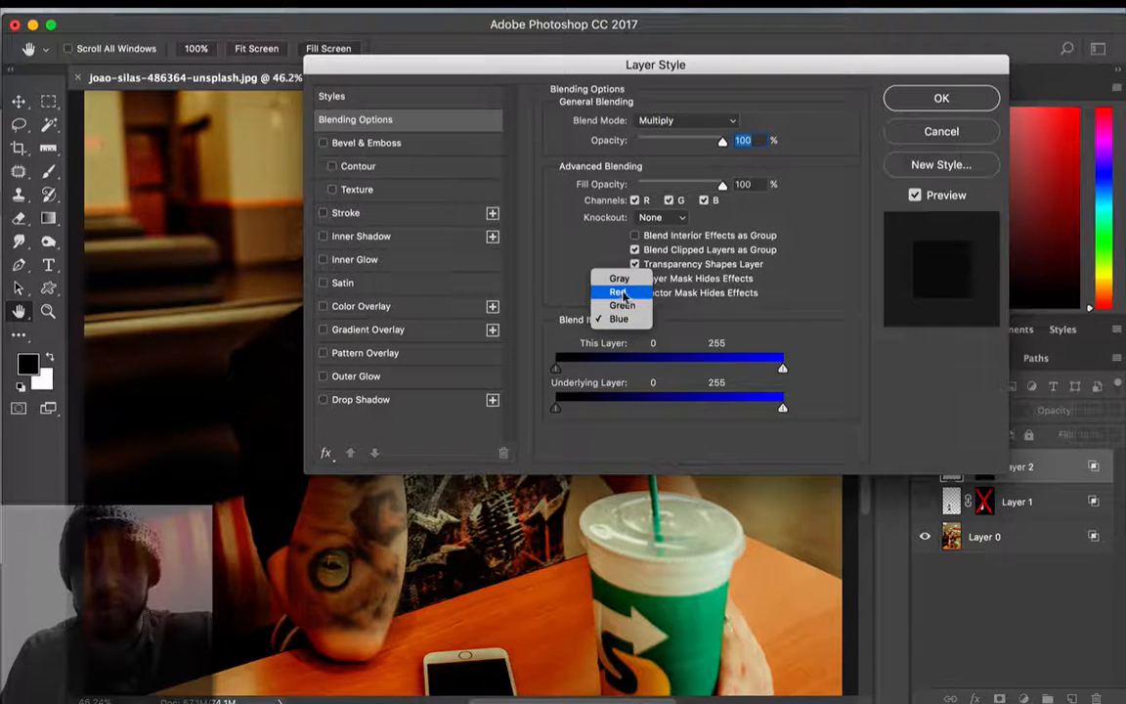
{"action": "left_click", "coordinate": [622, 305]}
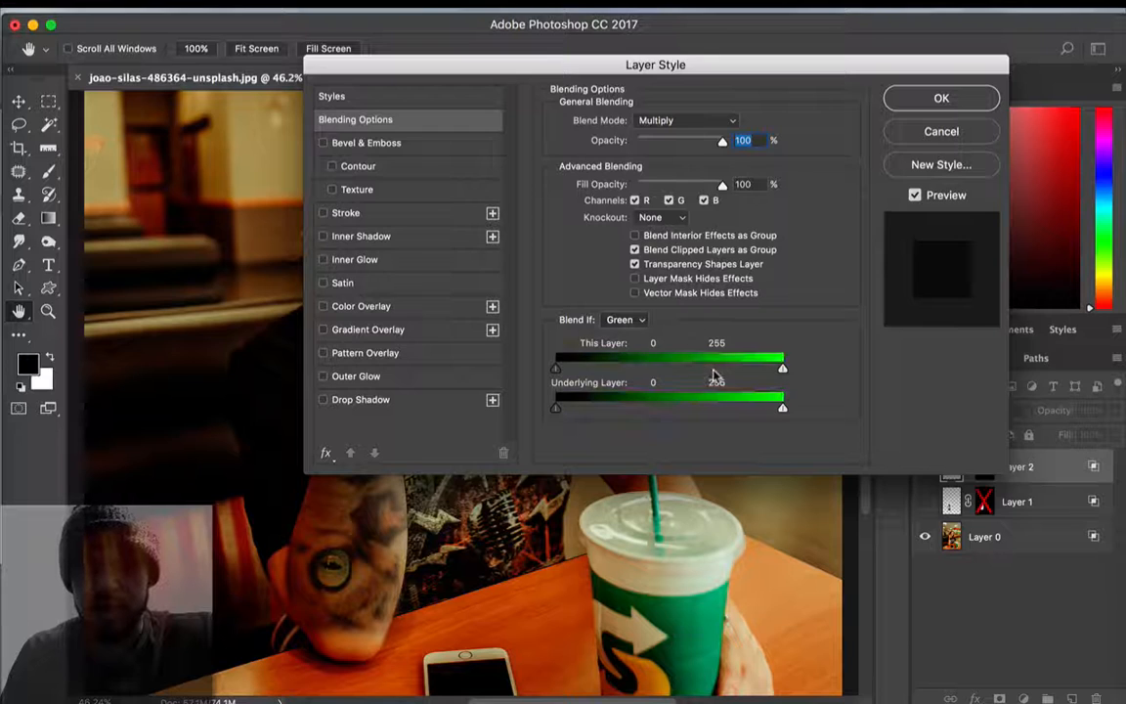
- Split the highlight end of the Green Underlying Layer range to 123 / 255 and apply the layer style
{"action": "left_click_drag", "start_coordinate": [782, 409], "coordinate": [767, 409]}
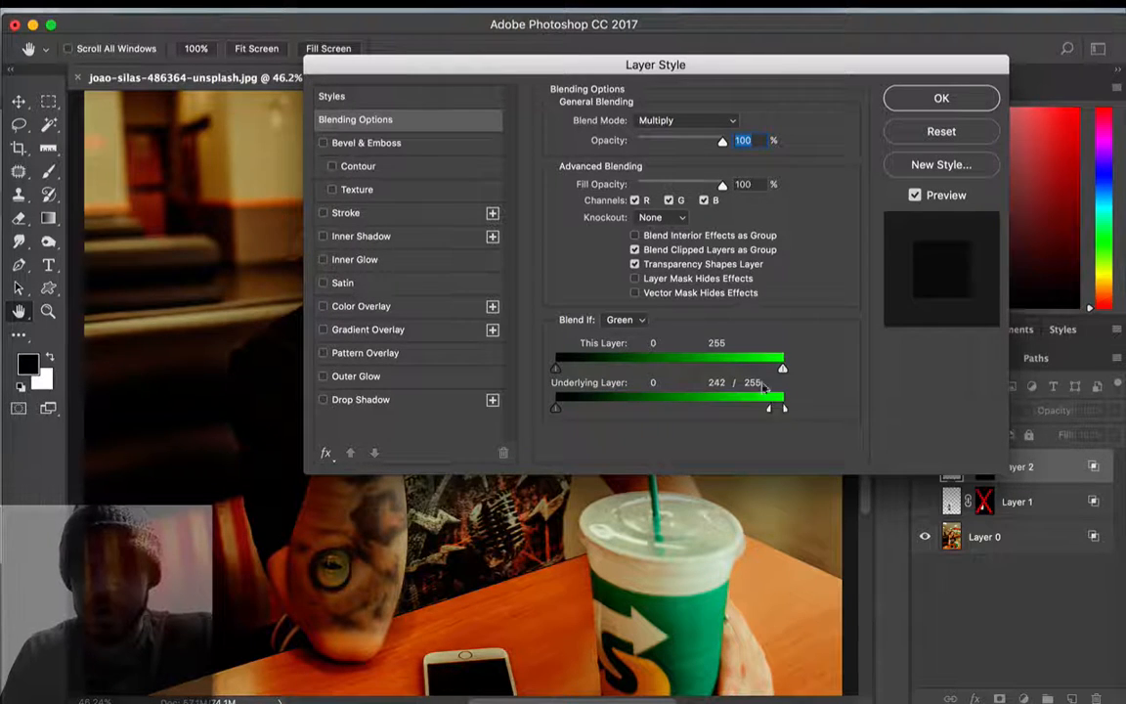
{"action": "left_click_drag", "start_coordinate": [701, 63], "coordinate": [891, 18]}
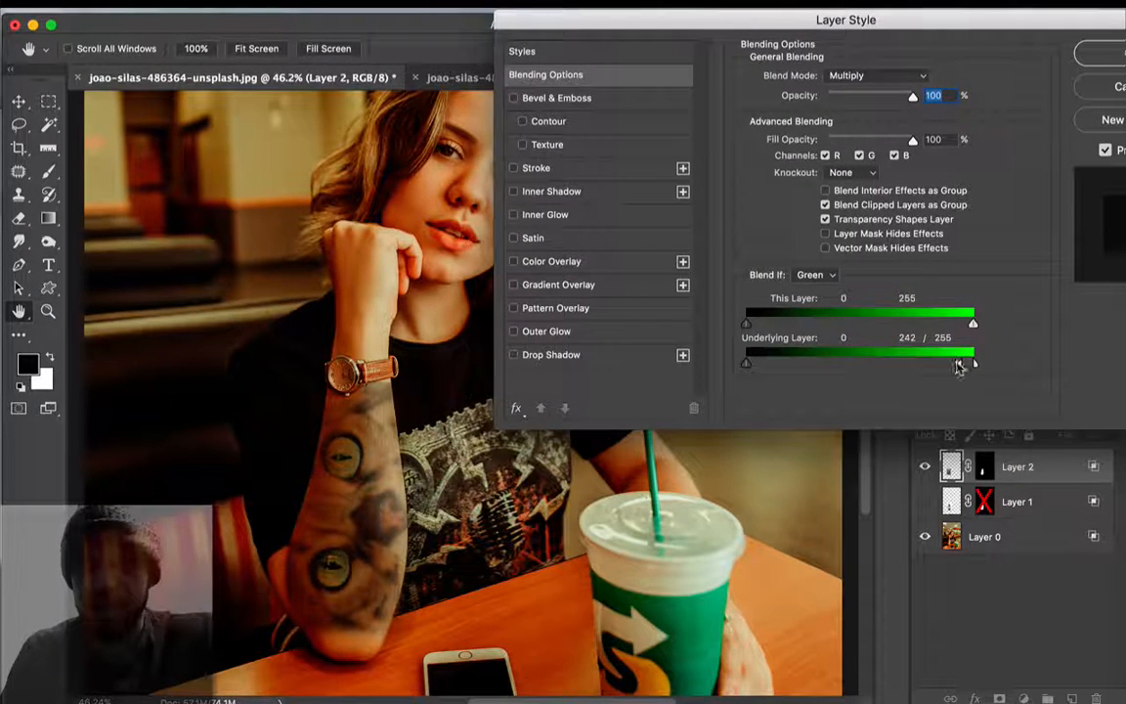
{"action": "left_click_drag", "start_coordinate": [959, 366], "coordinate": [855, 380]}
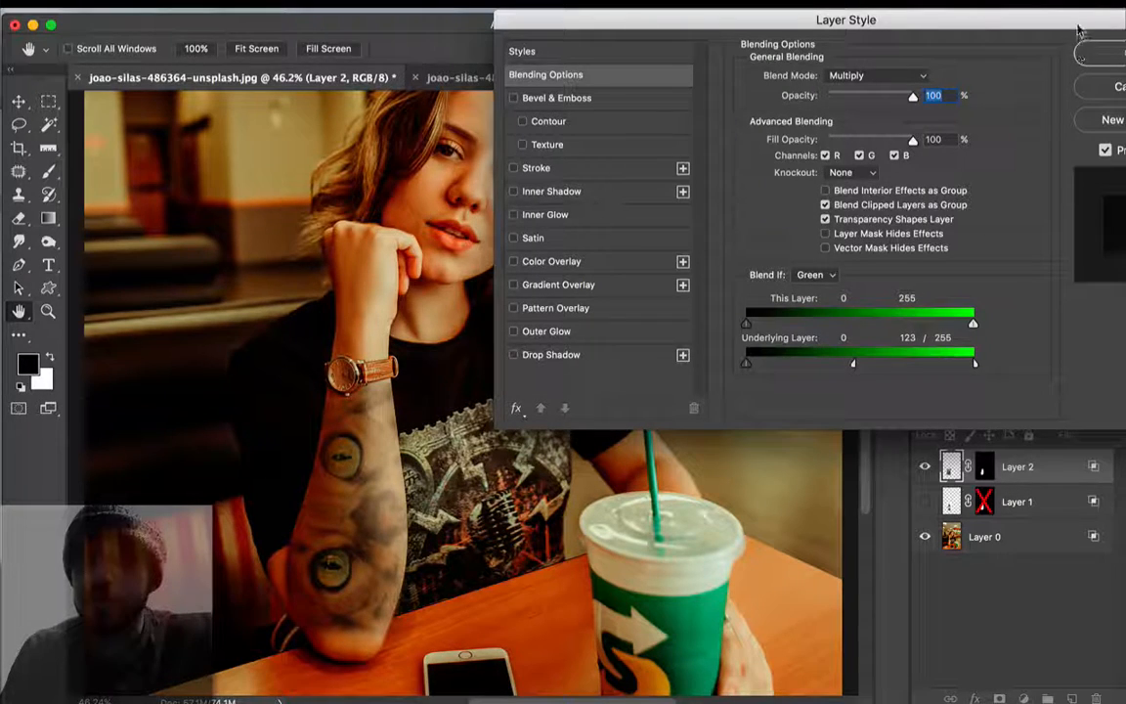
{"action": "left_click_drag", "start_coordinate": [1078, 31], "coordinate": [1031, 39]}
{"action": "left_click", "coordinate": [1066, 61]}
{"action": "key", "text": "z"}
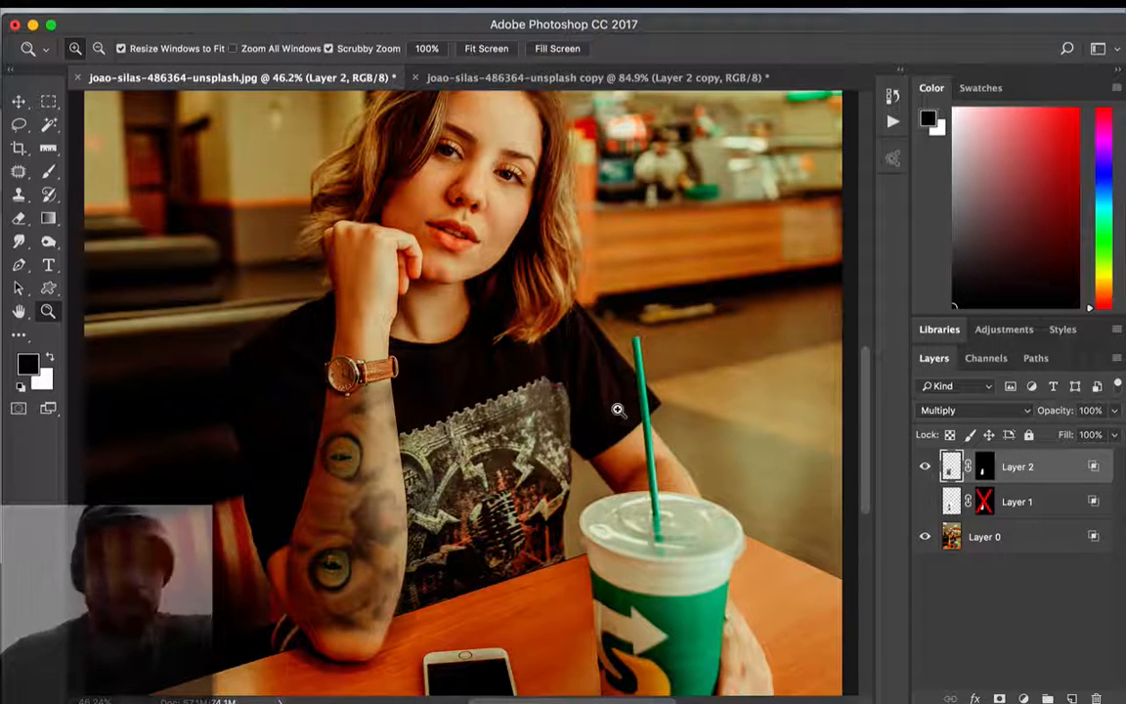
- Switch to the copy document with the Virgo symbol and make its Layer 2 visible
{"action": "left_click", "coordinate": [416, 67]}
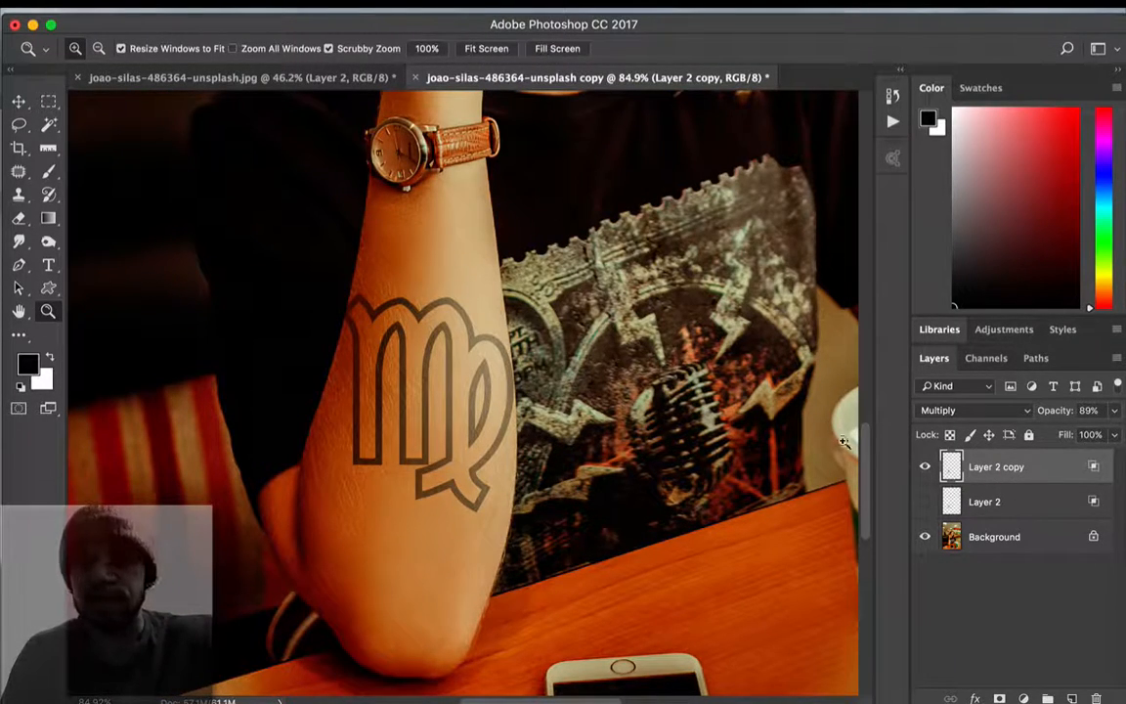
{"action": "left_click", "coordinate": [925, 502]}
- Return to the original portrait document, show Layer 1 instead of Layer 2 and enable Layer 1's mask
{"action": "left_click", "coordinate": [364, 75]}
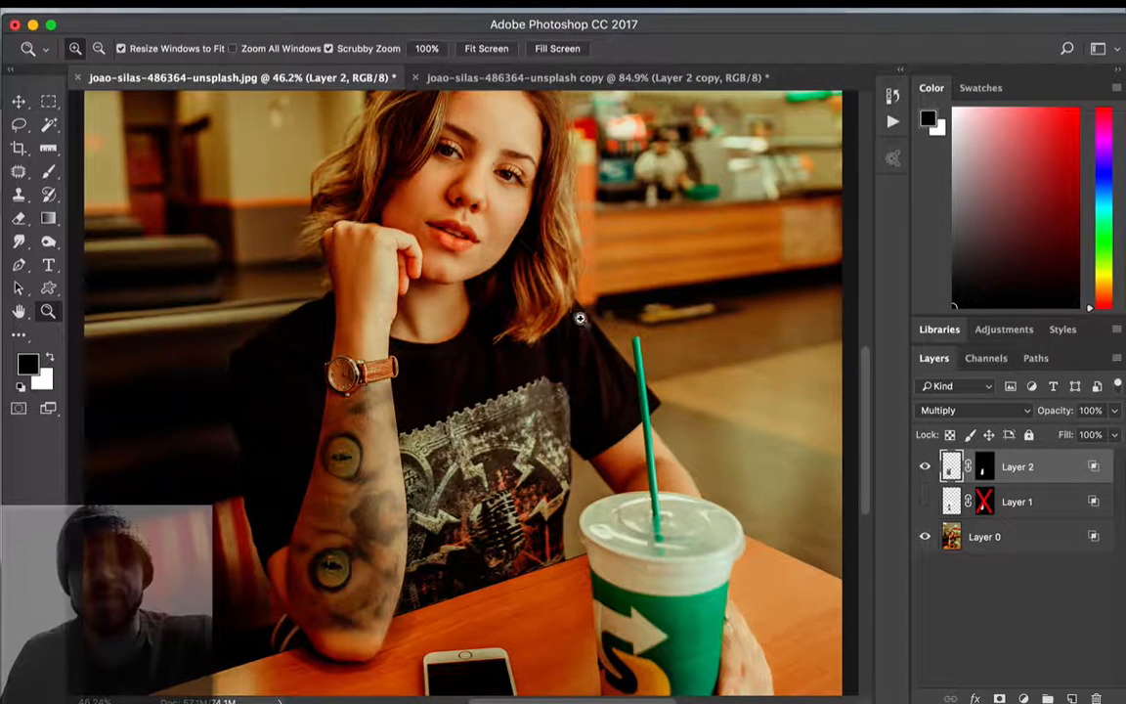
{"action": "left_click", "coordinate": [925, 502]}
{"action": "left_click", "coordinate": [926, 468]}
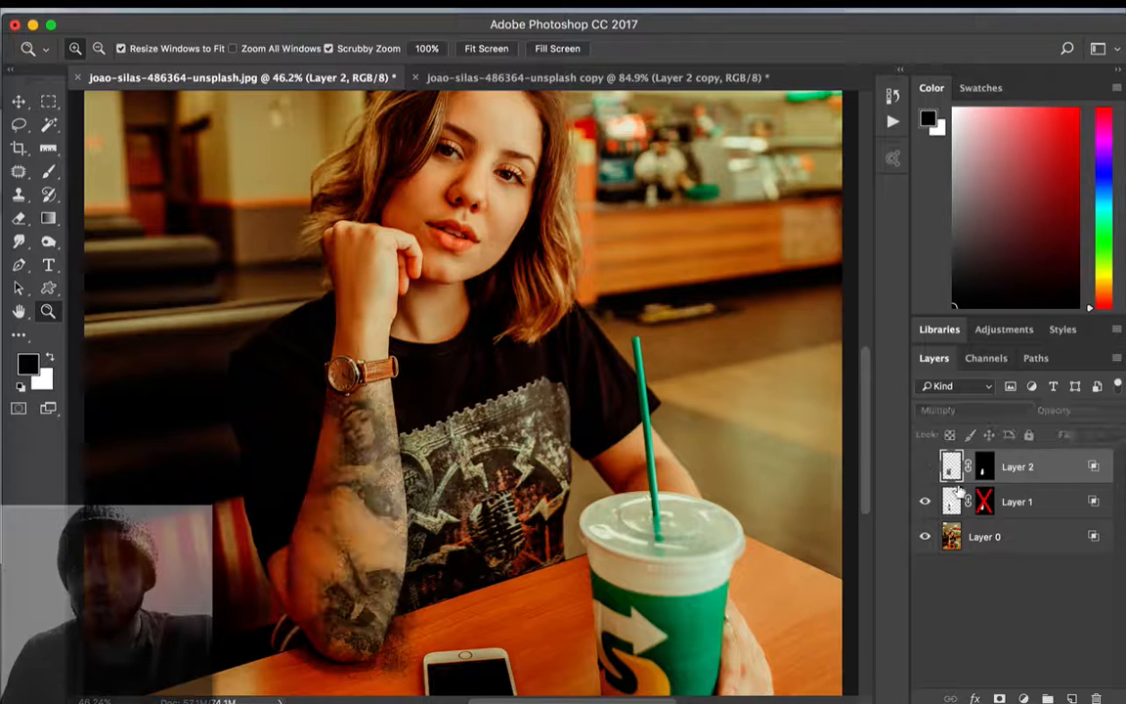
{"action": "left_click", "coordinate": [983, 501]}
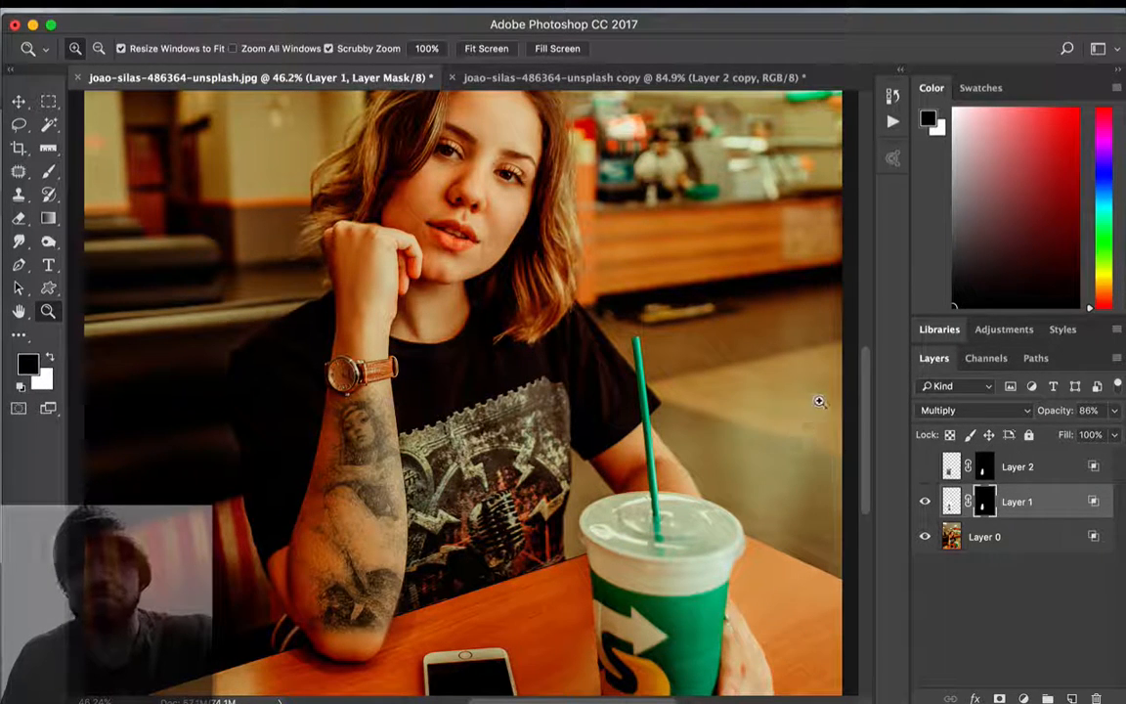
- Bring the Virgo symbol's Layer 2 copy from the copy document into the original portrait document, over the woman's face
{"action": "left_click", "coordinate": [626, 78]}
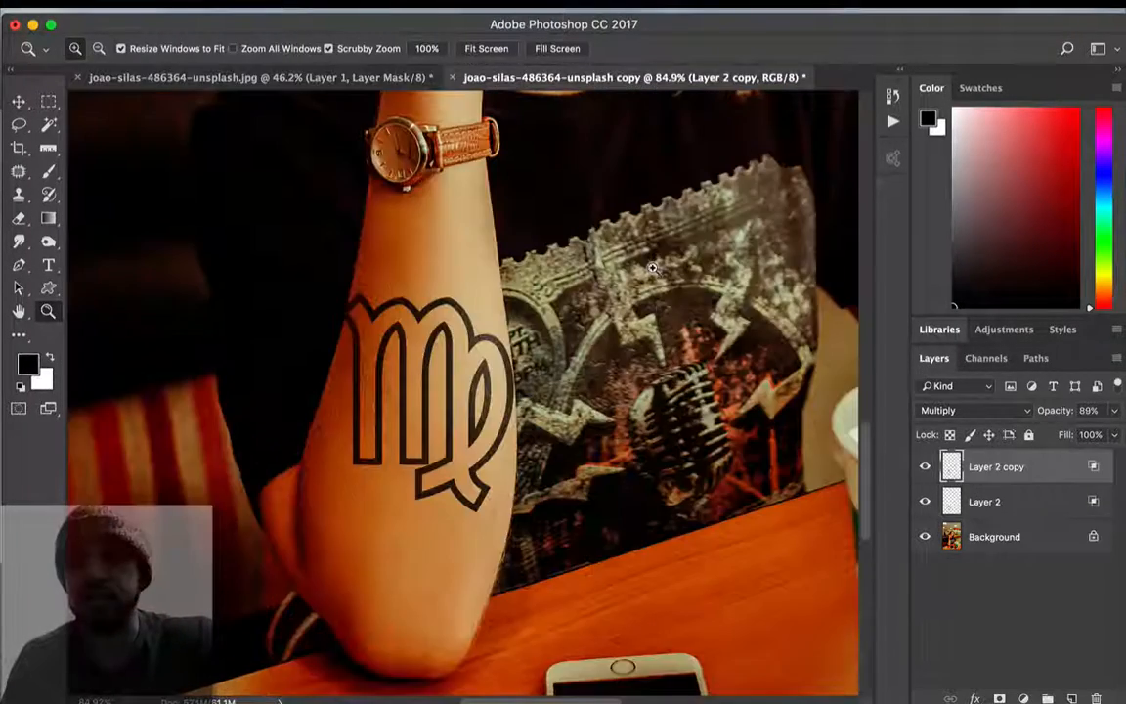
{"action": "key", "text": "v"}
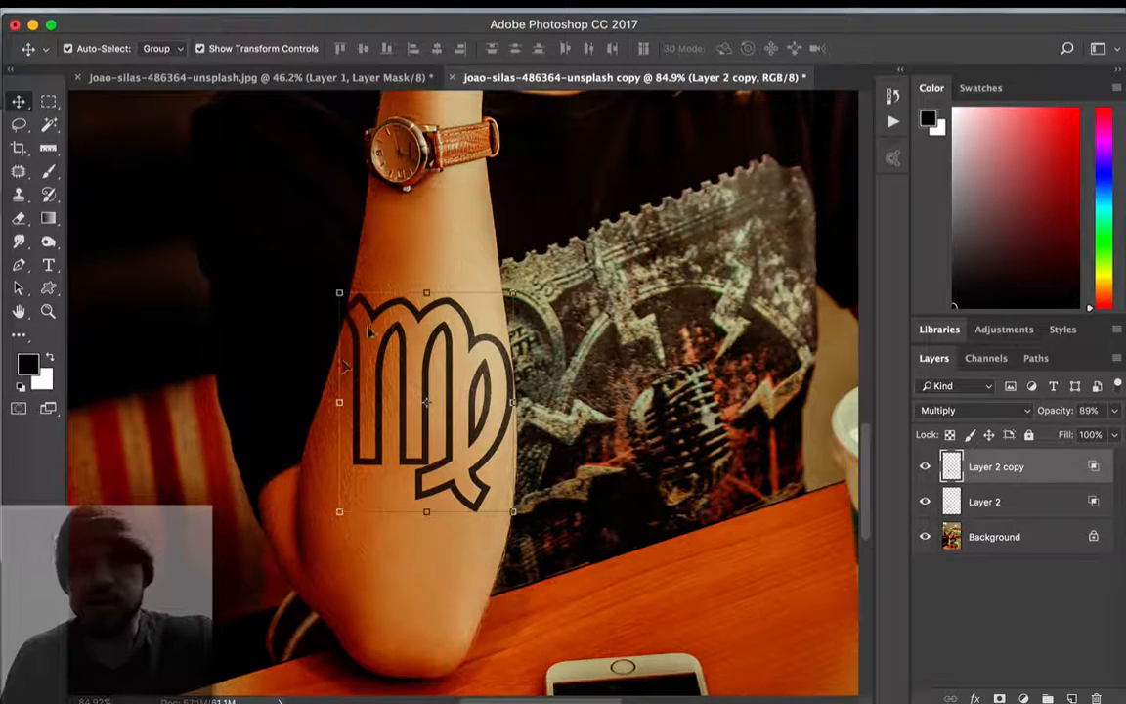
{"action": "left_click_drag", "start_coordinate": [357, 297], "coordinate": [210, 83]}
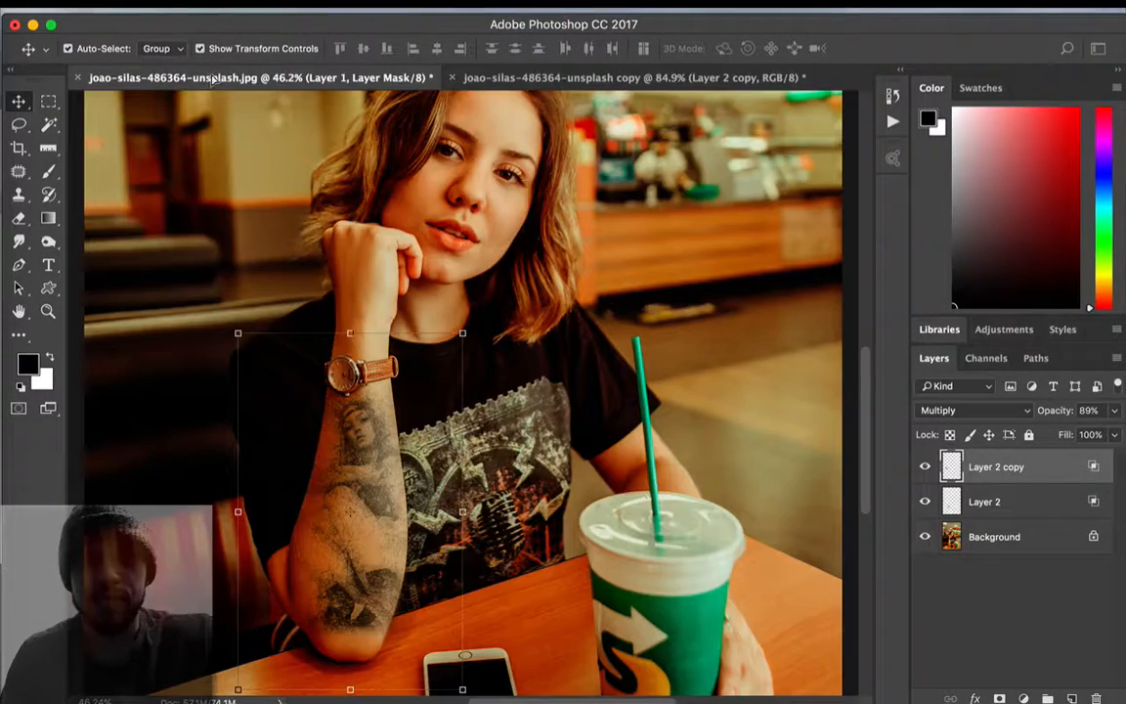
{"action": "left_click_drag", "start_coordinate": [479, 200], "coordinate": [515, 202]}
{"action": "key", "text": "super+z"}
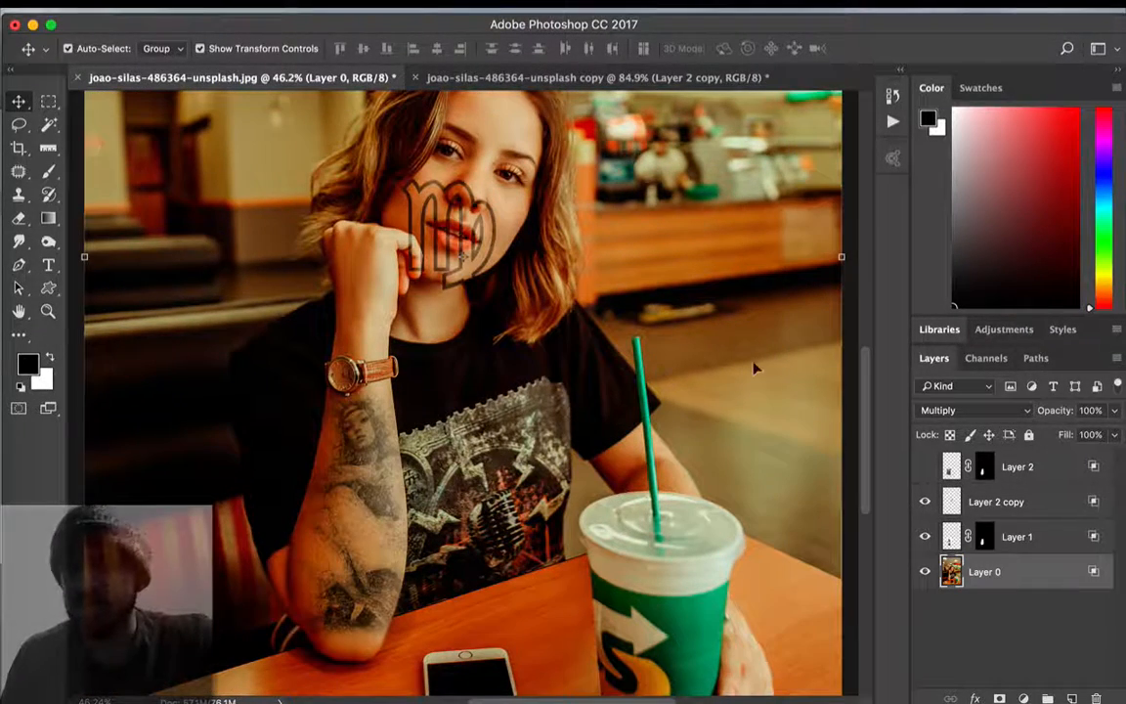
- Select Layer 2 copy and scale the Virgo symbol down on the woman's face
{"action": "left_click", "coordinate": [1002, 500]}
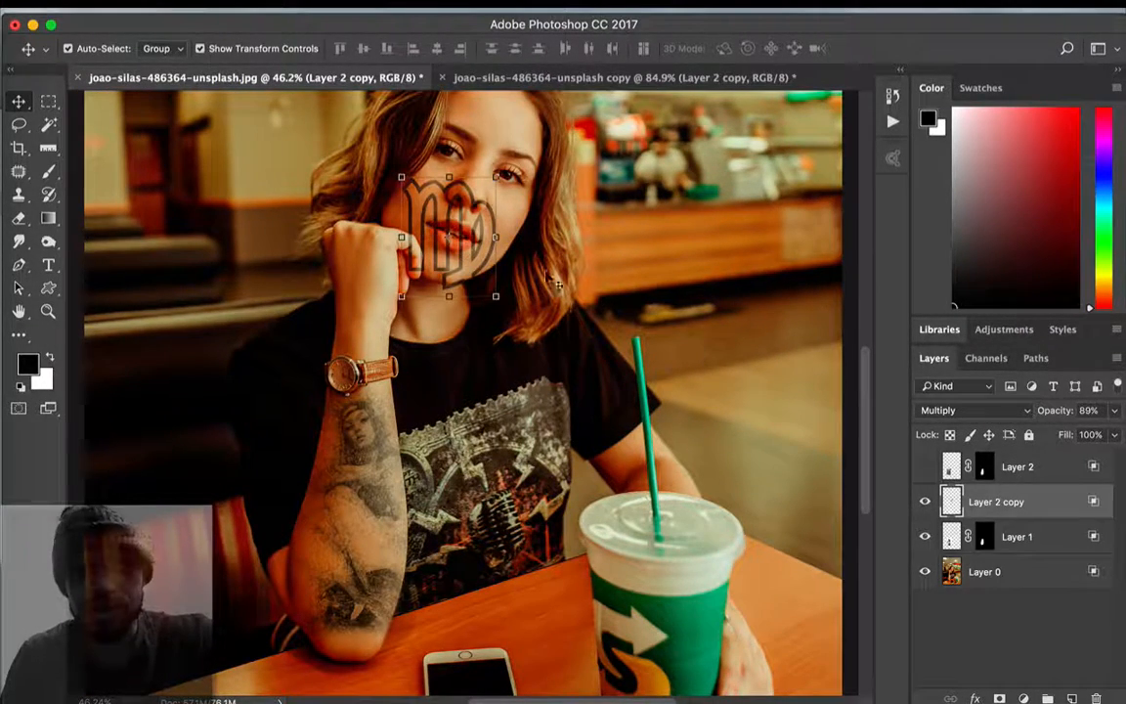
{"action": "left_click_drag", "start_coordinate": [398, 293], "coordinate": [439, 248]}
{"action": "key", "text": "Return"}
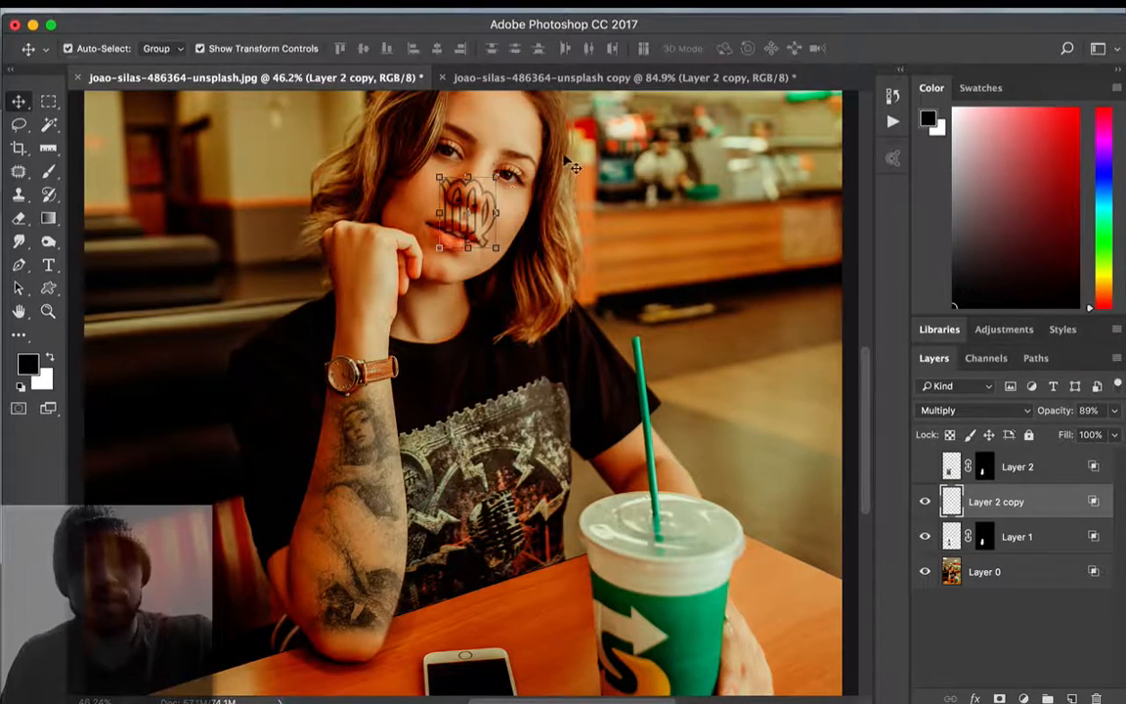
- Nudge the Virgo symbol to the right from the nose and mouth onto the woman's cheek
{"action": "key", "text": "z"}
{"action": "left_click", "coordinate": [479, 196]}
{"action": "left_click", "coordinate": [476, 198]}
{"action": "left_click", "coordinate": [471, 203]}
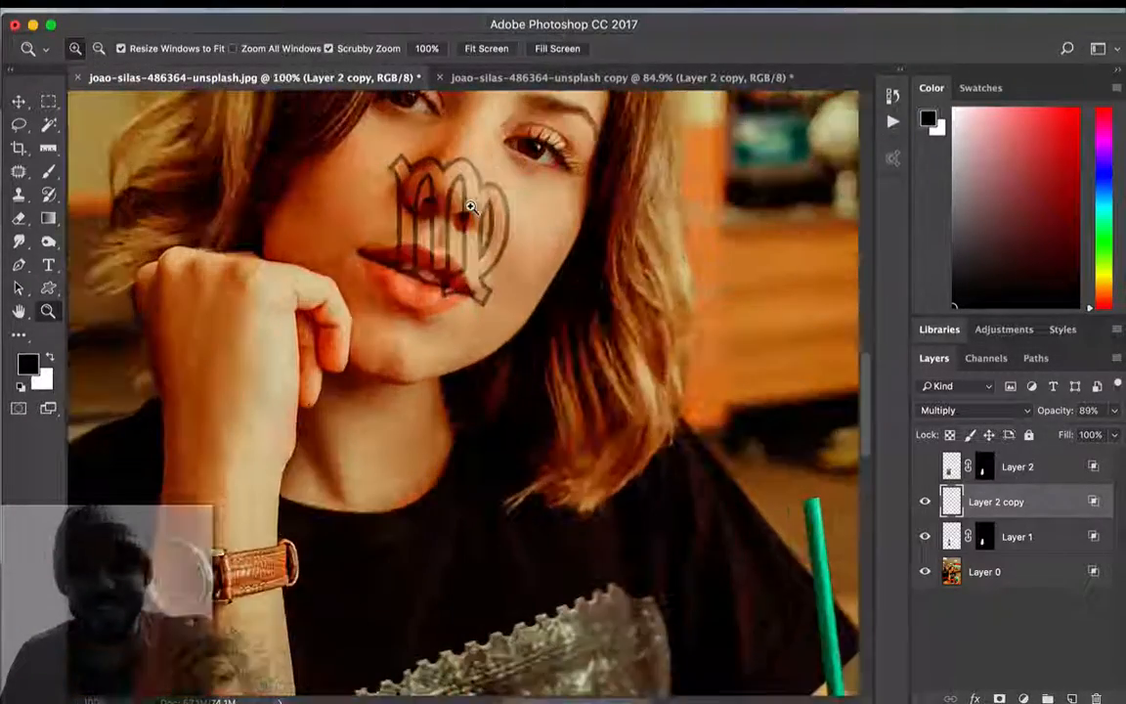
{"action": "key", "text": "v"}
{"action": "key", "text": "shift+Right"}
{"action": "key", "text": "shift+Right"}
{"action": "key", "text": "shift+Right"}
{"action": "key", "text": "shift+Right"}
{"action": "key", "text": "shift+Right"}
{"action": "key", "text": "shift+Right"}
{"action": "key", "text": "shift+Right"}
{"action": "key", "text": "shift+Right"}
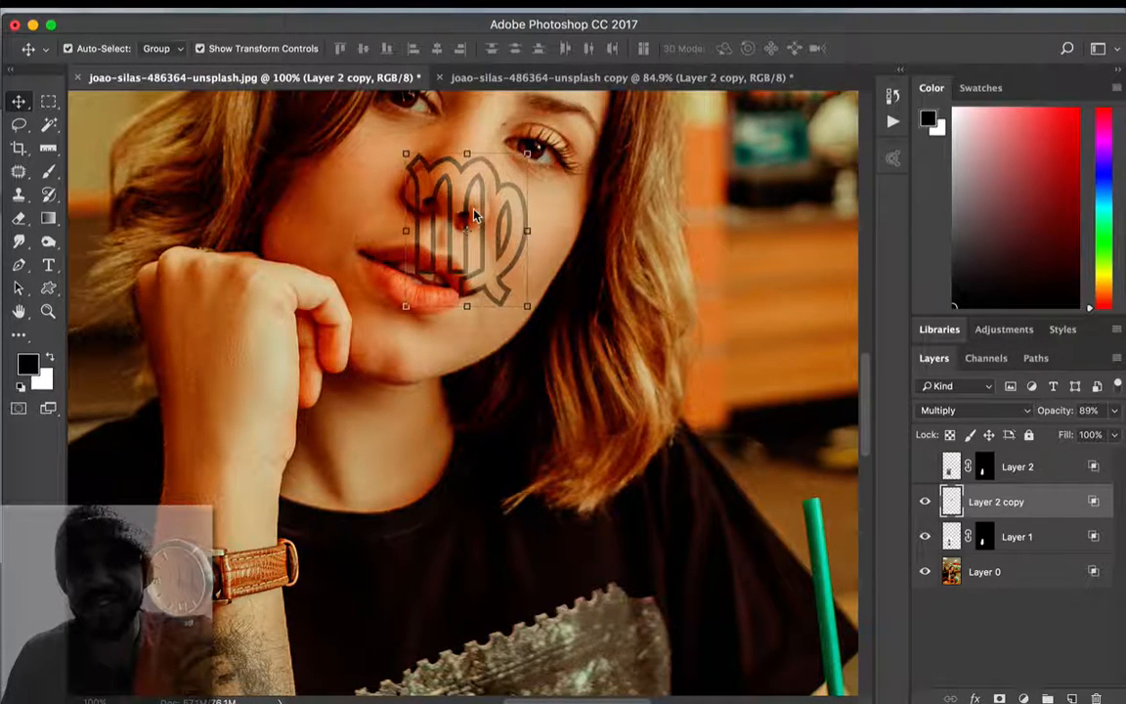
{"action": "key", "text": "shift+Right"}
{"action": "key", "text": "shift+Right"}
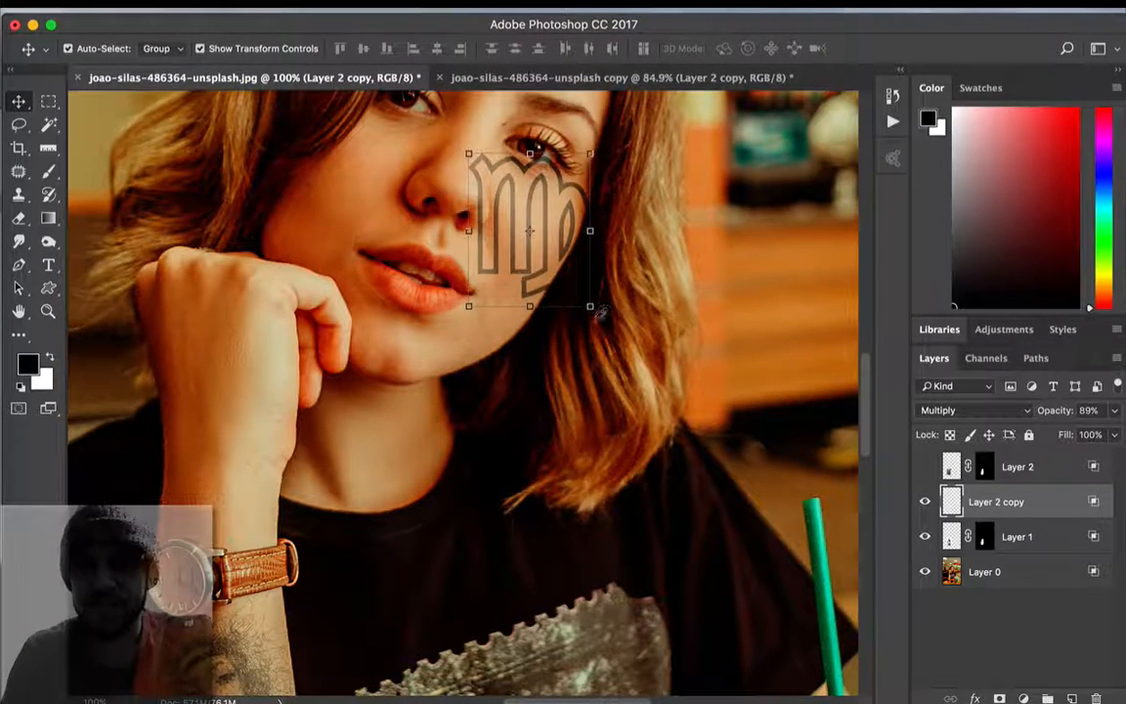
- Rotate the Virgo symbol by about 28 degrees and scale it down to fit on the cheek below the eye
{"action": "key", "text": "ctrl+t"}
{"action": "left_click_drag", "start_coordinate": [586, 299], "coordinate": [545, 325]}
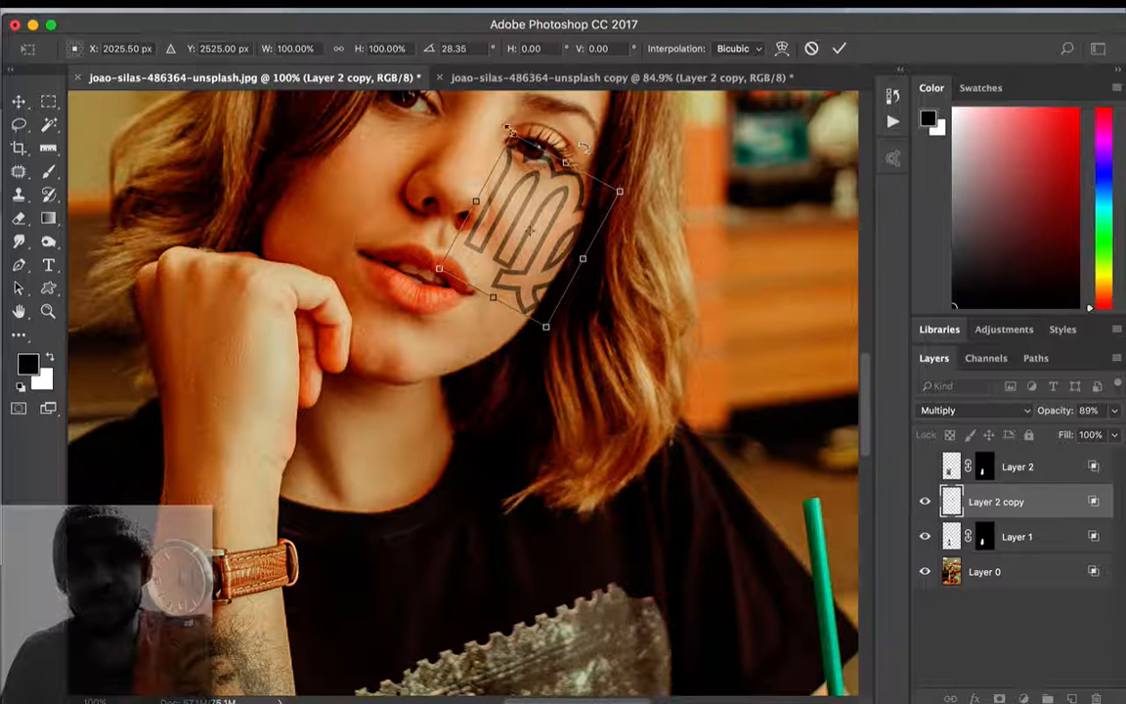
{"action": "left_click_drag", "start_coordinate": [509, 131], "coordinate": [519, 169]}
- Warp the Virgo symbol on Layer 2 copy so its edges and corners follow the curve of the woman's cheek, and apply the warp
{"action": "left_click", "coordinate": [782, 49]}
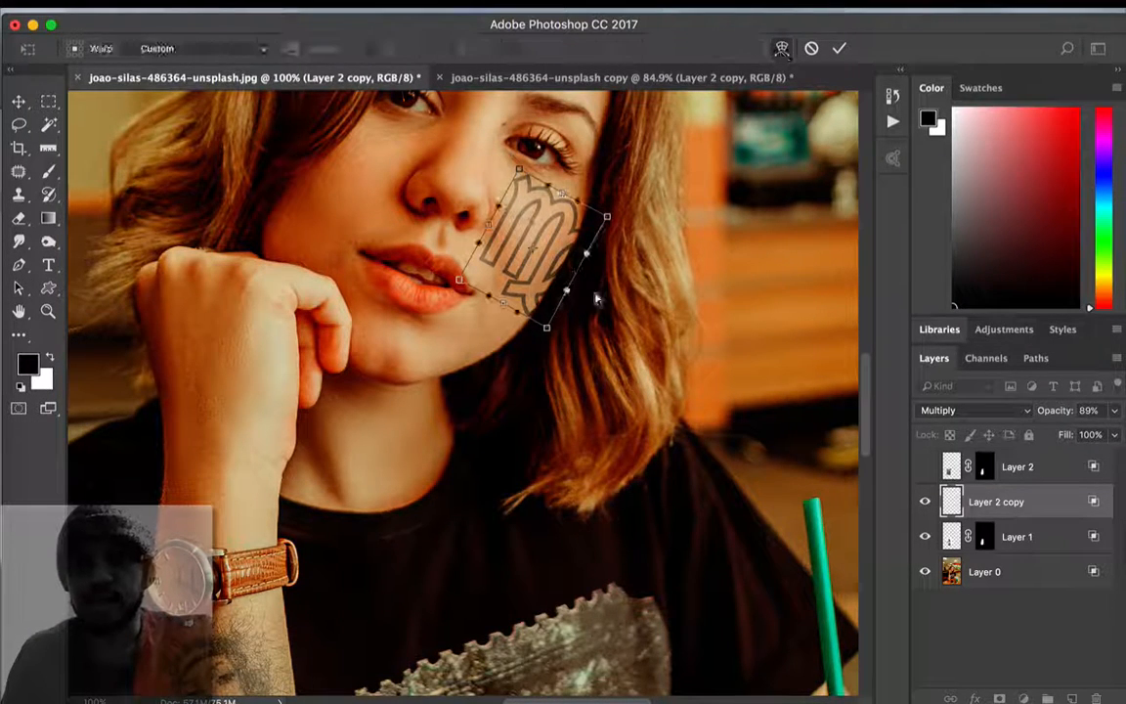
{"action": "left_click_drag", "start_coordinate": [544, 259], "coordinate": [540, 254]}
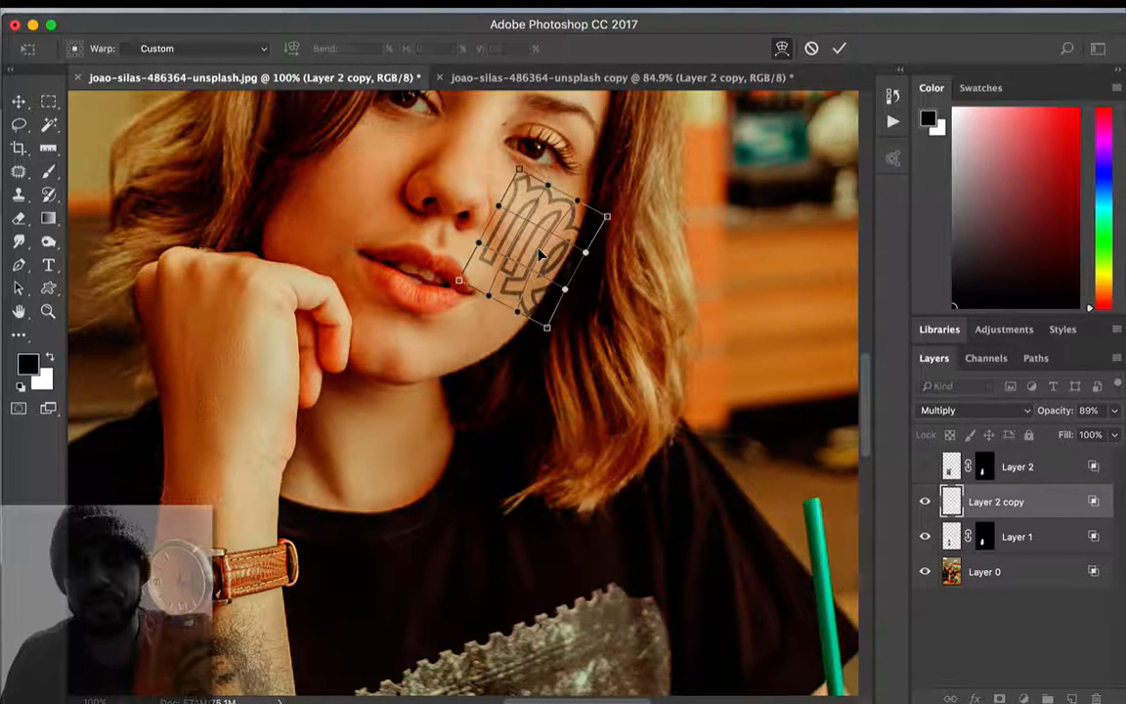
{"action": "left_click_drag", "start_coordinate": [546, 326], "coordinate": [541, 309]}
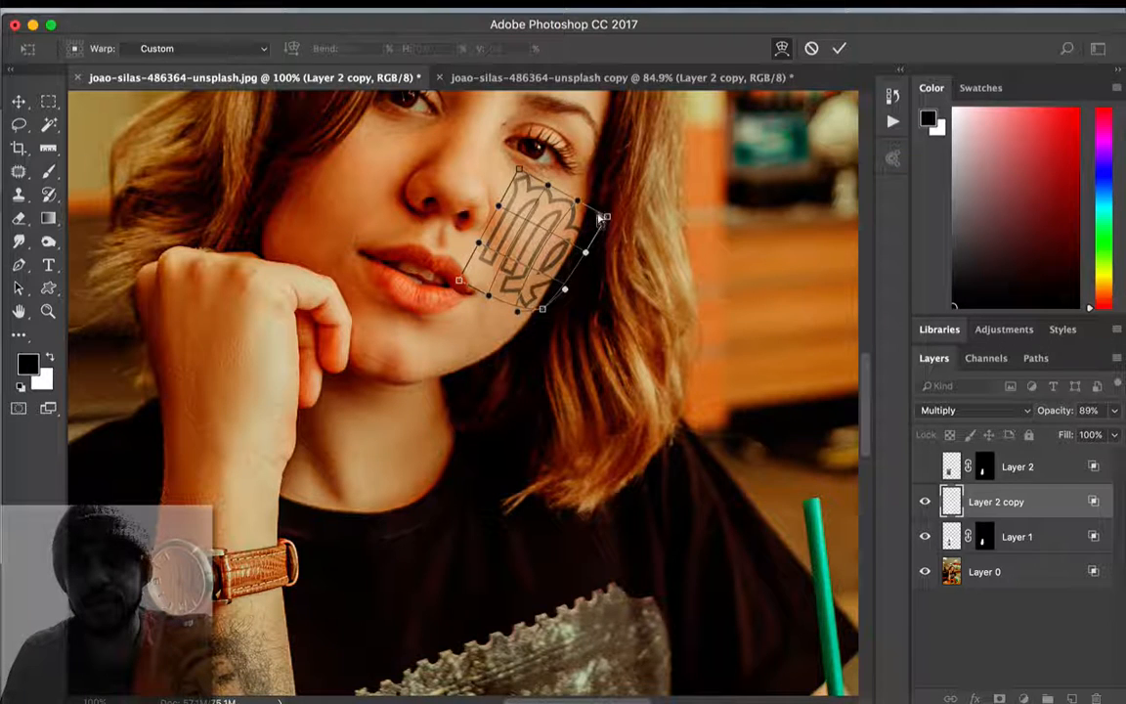
{"action": "left_click_drag", "start_coordinate": [606, 215], "coordinate": [597, 171]}
{"action": "left_click_drag", "start_coordinate": [577, 251], "coordinate": [574, 245]}
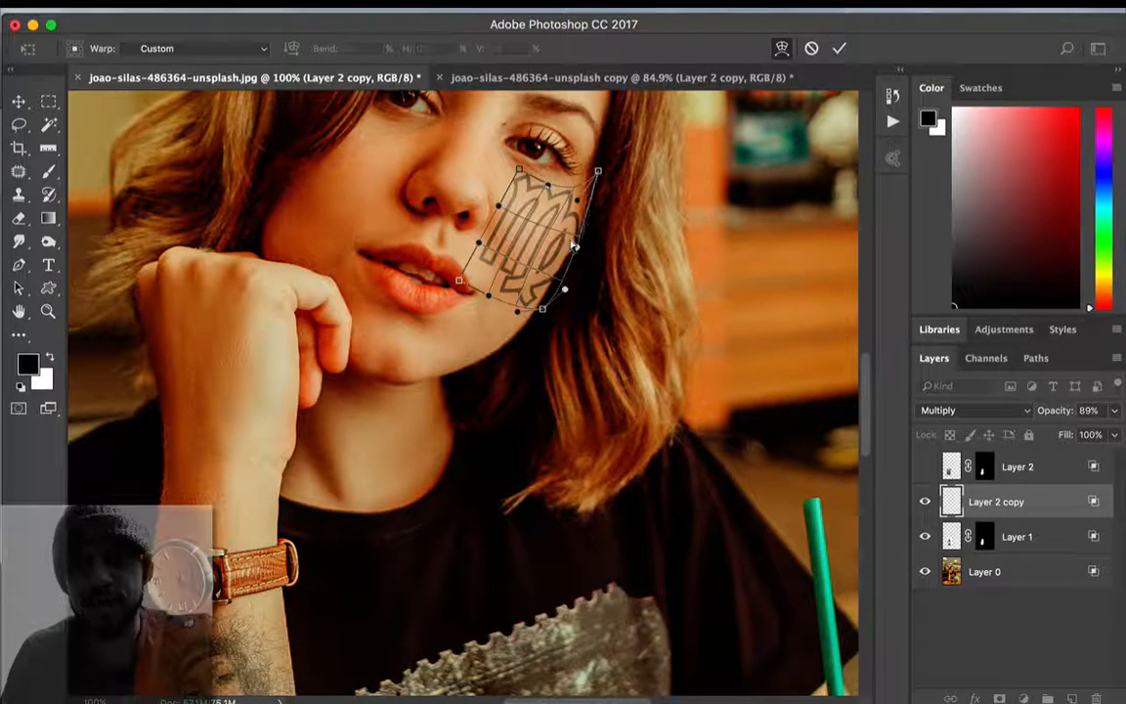
{"action": "mouse_move", "coordinate": [519, 169]}
{"action": "left_mouse_down"}
{"action": "mouse_move", "coordinate": [503, 160]}
{"action": "mouse_move", "coordinate": [520, 170]}
{"action": "left_mouse_up"}
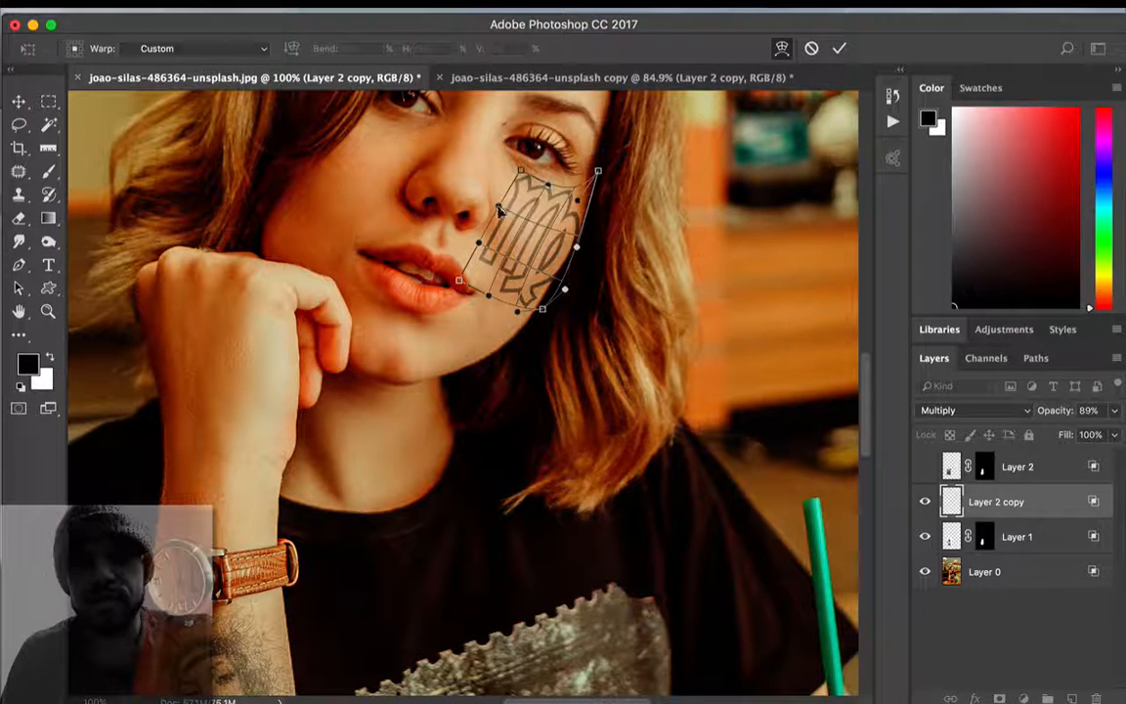
{"action": "mouse_move", "coordinate": [513, 218]}
{"action": "left_mouse_down"}
{"action": "mouse_move", "coordinate": [493, 215]}
{"action": "mouse_move", "coordinate": [514, 220]}
{"action": "left_mouse_up"}
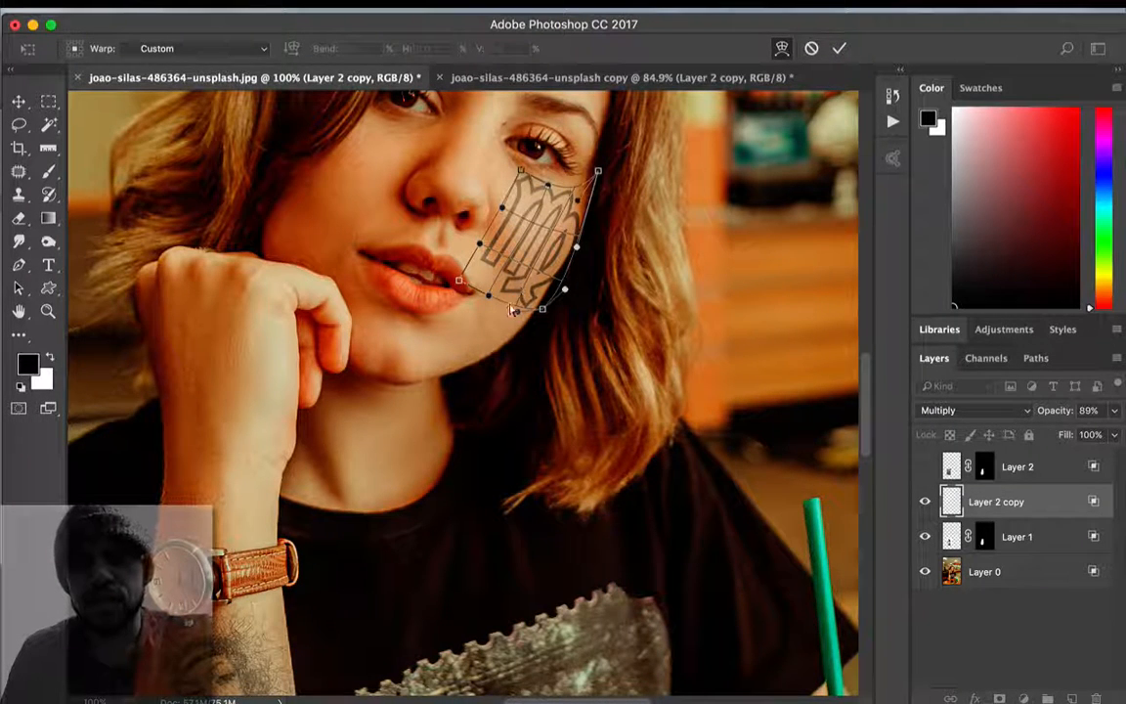
{"action": "left_click_drag", "start_coordinate": [511, 309], "coordinate": [524, 319]}
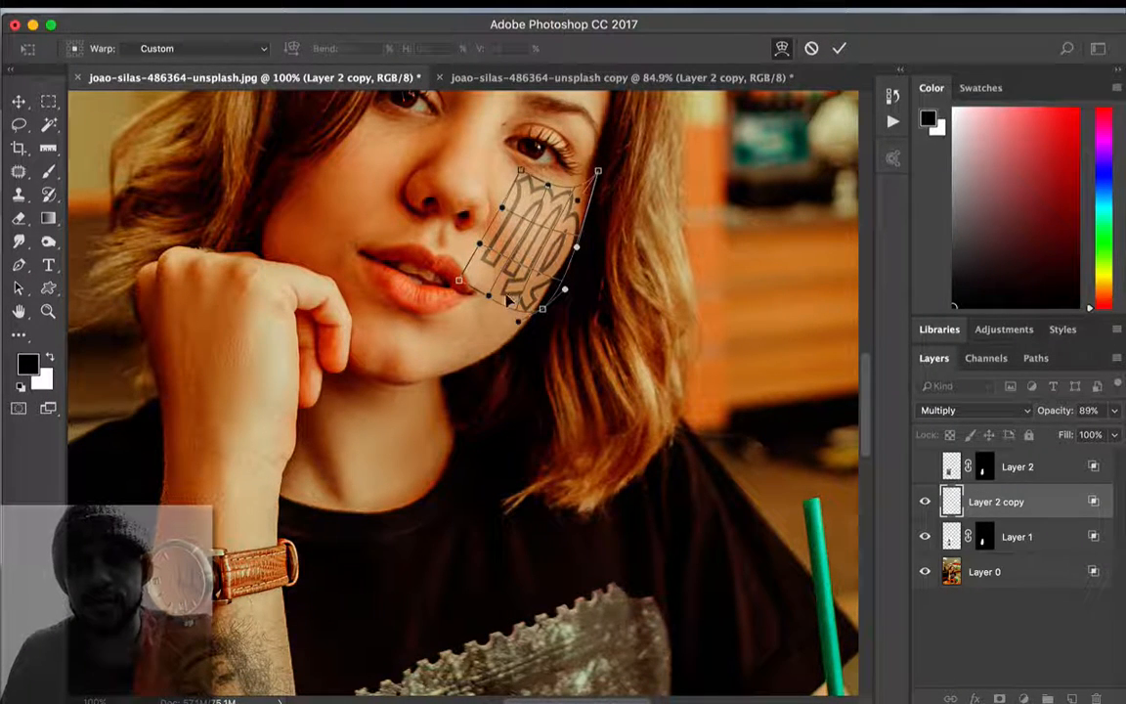
{"action": "mouse_move", "coordinate": [480, 242]}
{"action": "left_mouse_down"}
{"action": "mouse_move", "coordinate": [468, 235]}
{"action": "mouse_move", "coordinate": [495, 236]}
{"action": "left_mouse_up"}
{"action": "key", "text": "Return"}
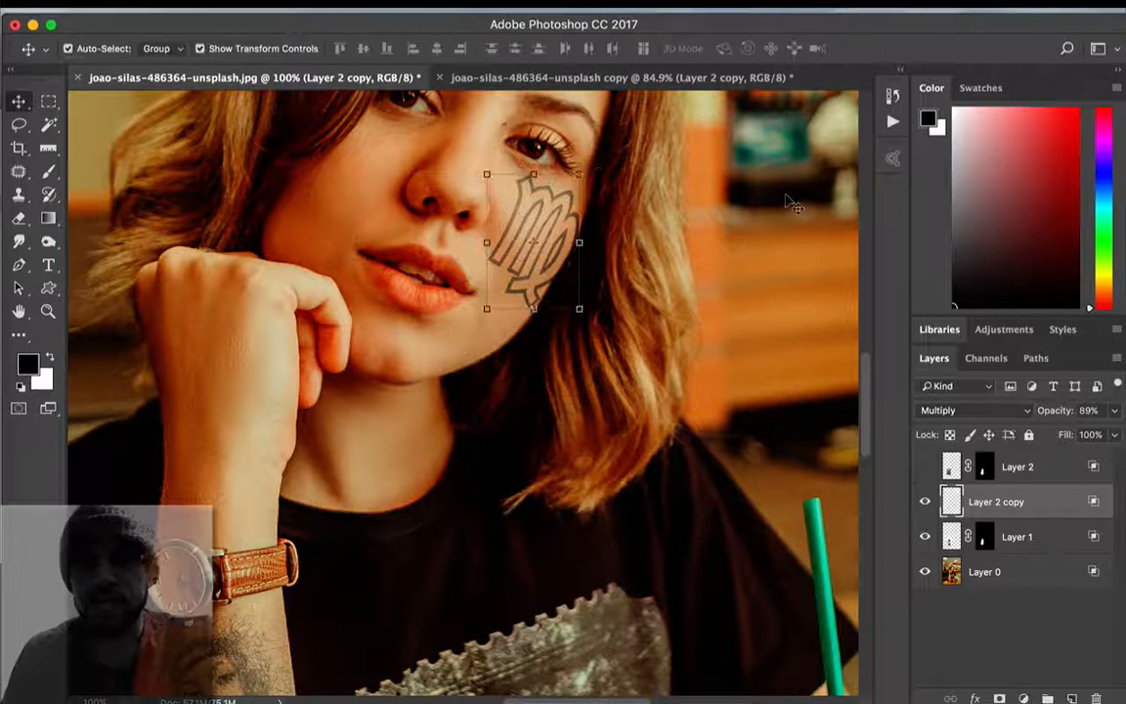
- Look over the numbered Tattoo effect entries among the recorded actions
{"action": "left_click", "coordinate": [902, 71]}
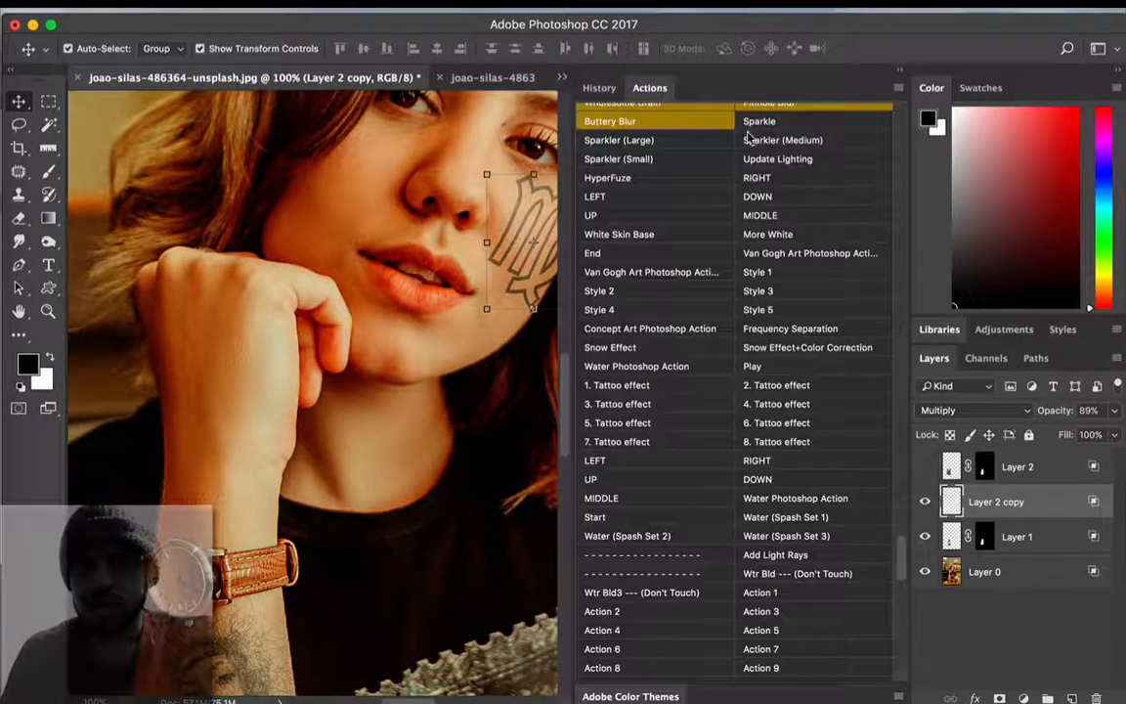
{"action": "left_click", "coordinate": [903, 77]}
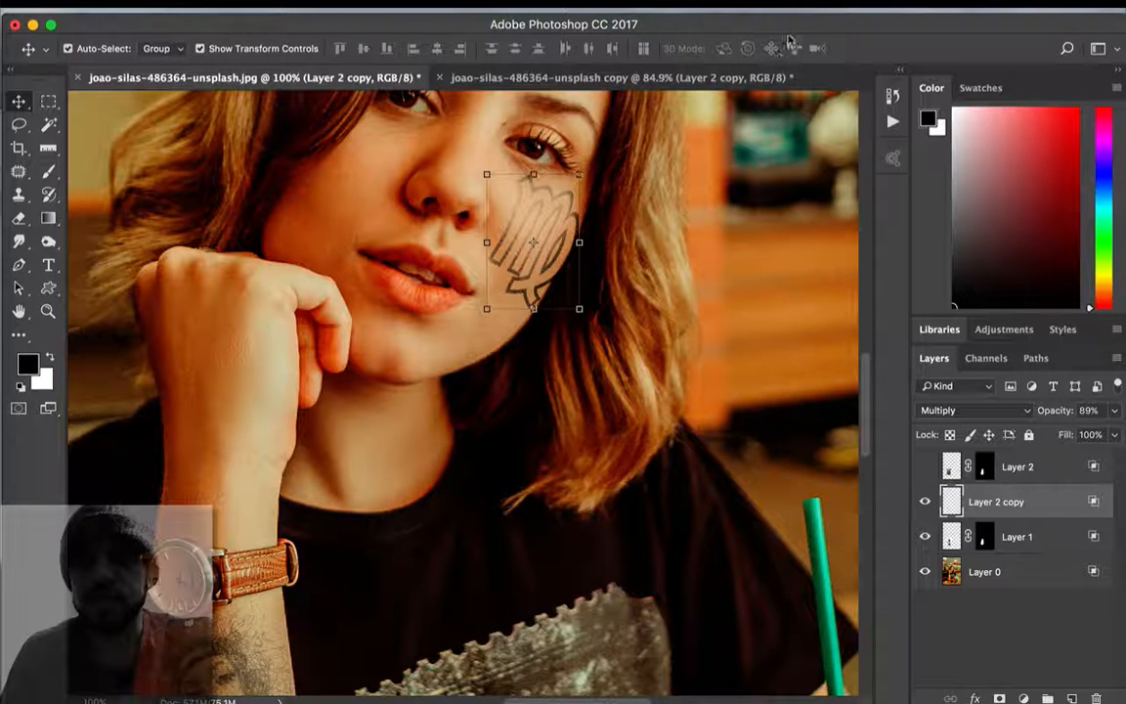
{"action": "left_click", "coordinate": [900, 68]}
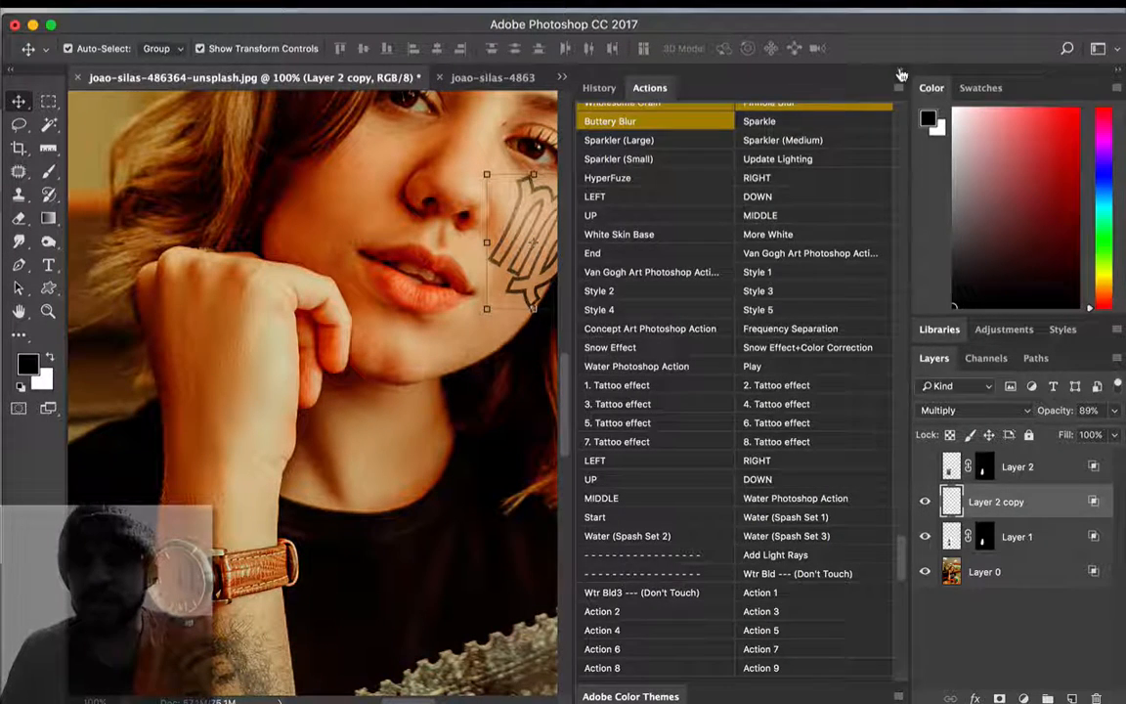
{"action": "left_click", "coordinate": [901, 75]}
- Examine the warped Virgo symbol on the cheek both up close and in the wider portrait
{"action": "key", "text": "z"}
{"action": "left_click_drag", "start_coordinate": [551, 206], "coordinate": [584, 204]}
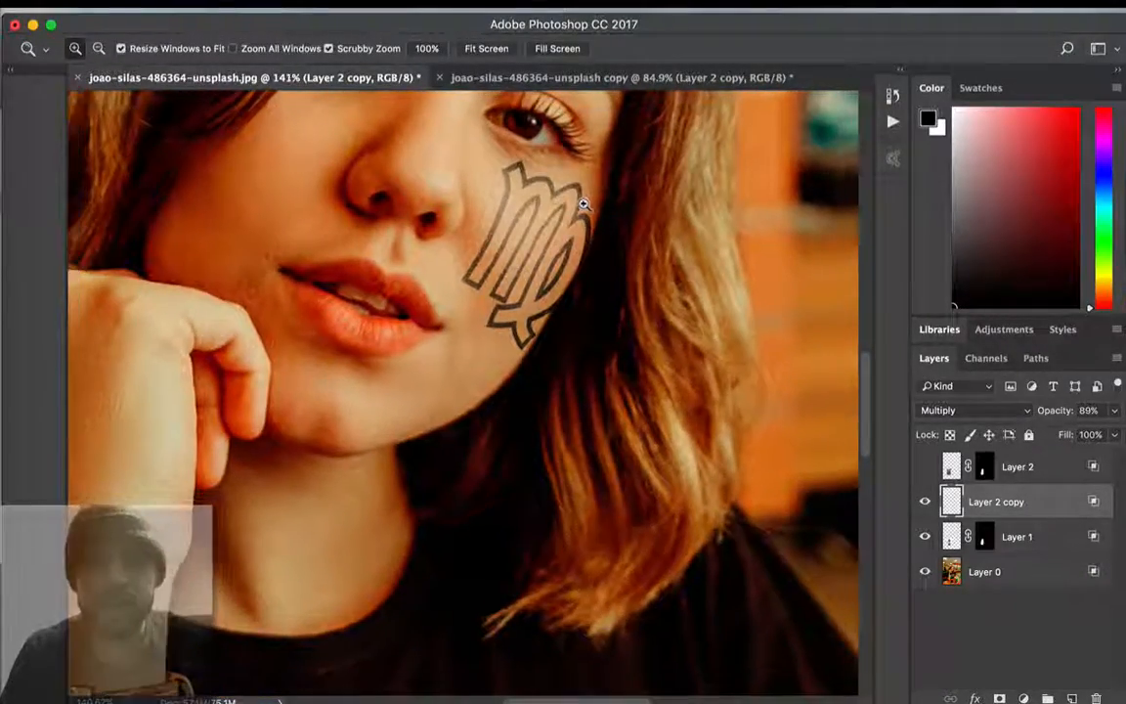
{"action": "mouse_move", "coordinate": [484, 219]}
{"action": "left_mouse_down"}
{"action": "mouse_move", "coordinate": [611, 208]}
{"action": "mouse_move", "coordinate": [538, 231]}
{"action": "mouse_move", "coordinate": [558, 231]}
{"action": "mouse_move", "coordinate": [485, 241]}
{"action": "left_mouse_up"}
{"action": "left_click_drag", "start_coordinate": [541, 200], "coordinate": [533, 205]}
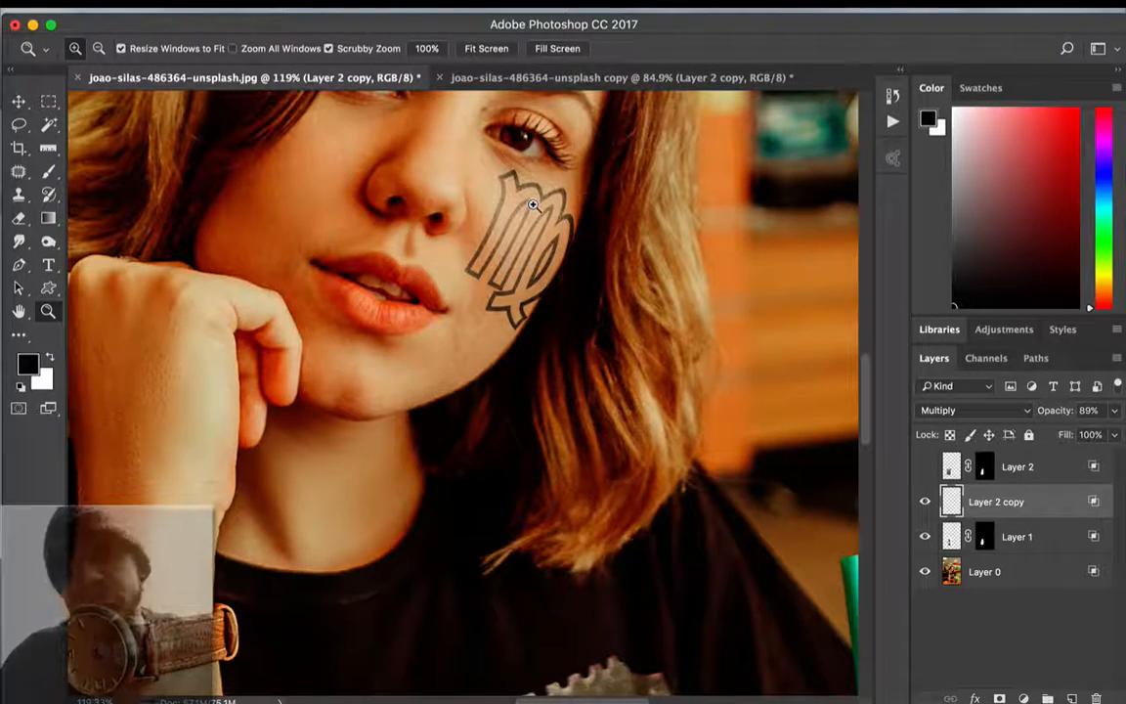
{"action": "left_click_drag", "start_coordinate": [533, 204], "coordinate": [457, 223]}
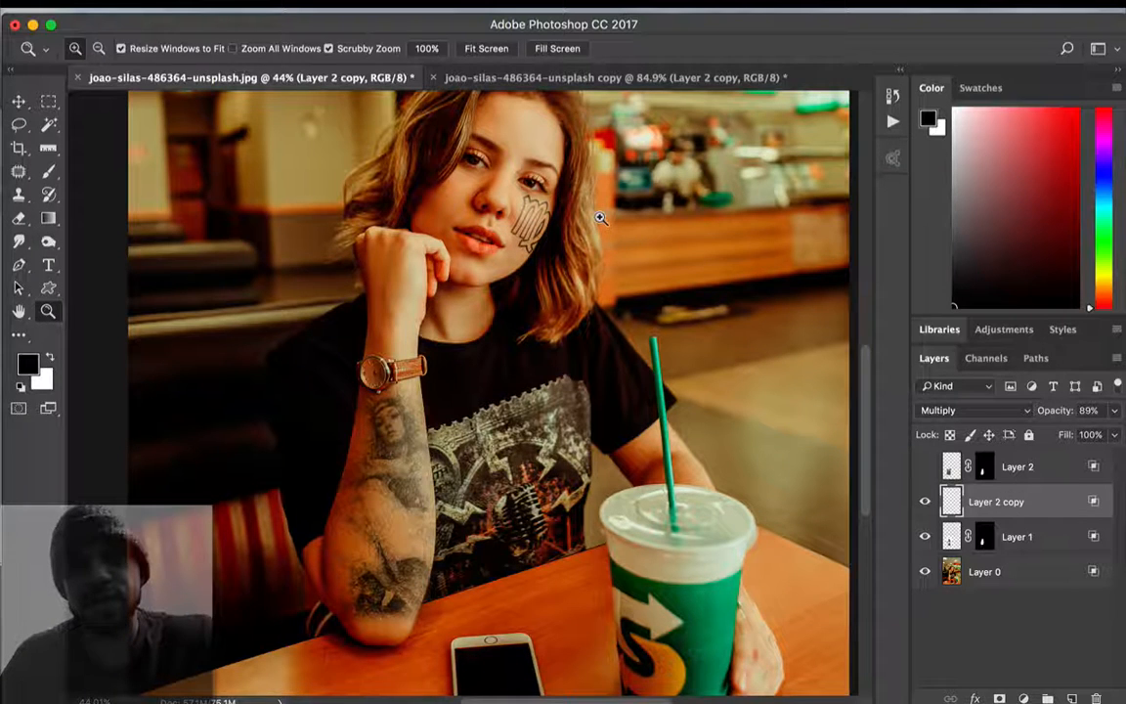
- Show Layer 2's forearm tattoo and hide Layer 1, keeping the Virgo symbol on Layer 2 copy visible
{"action": "left_click", "coordinate": [925, 467]}
{"action": "left_click", "coordinate": [925, 499]}
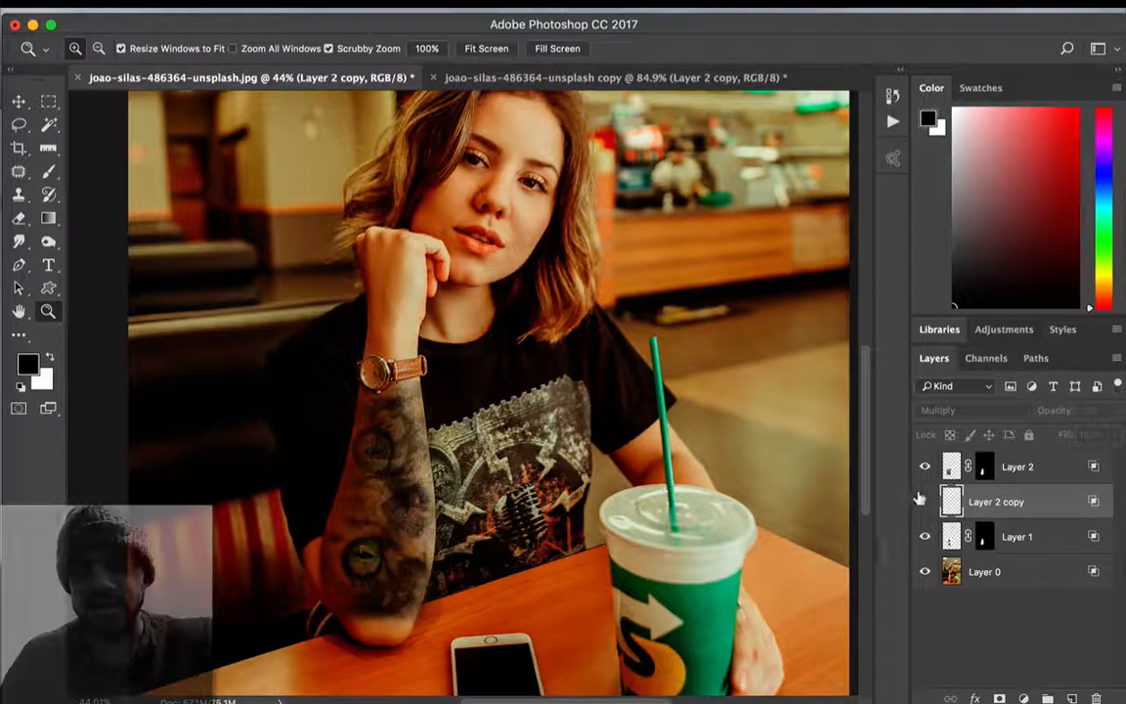
{"action": "left_click", "coordinate": [924, 500]}
{"action": "left_click", "coordinate": [922, 535]}
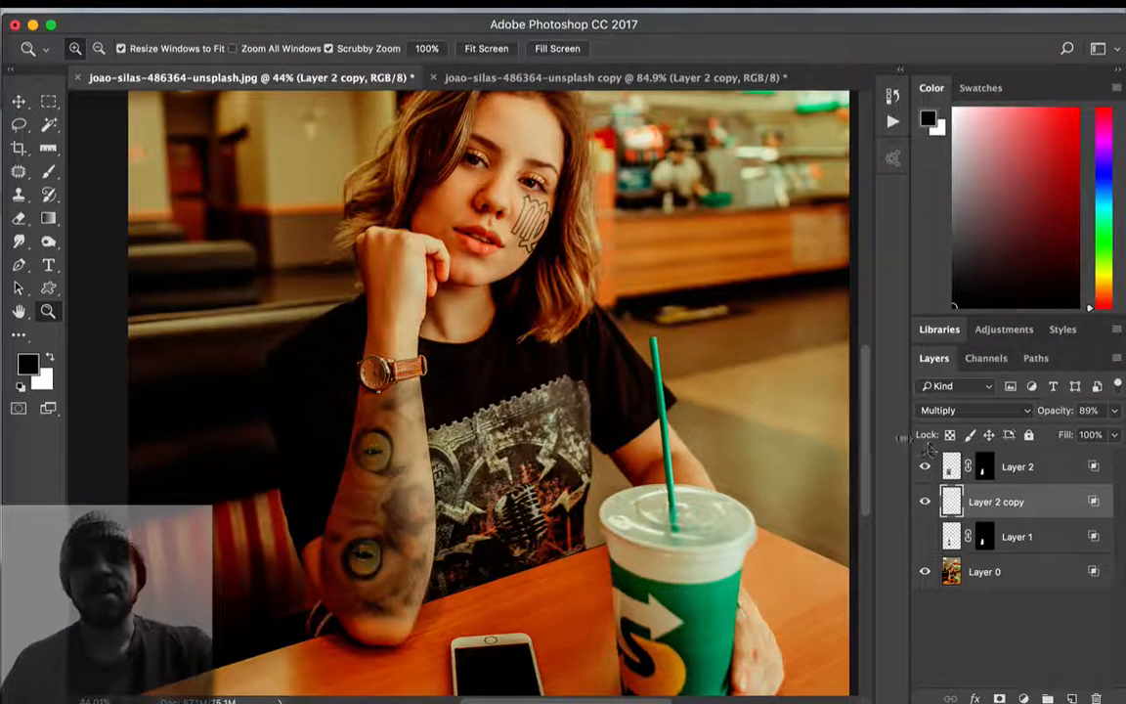
{"action": "left_click_drag", "start_coordinate": [568, 485], "coordinate": [528, 483]}
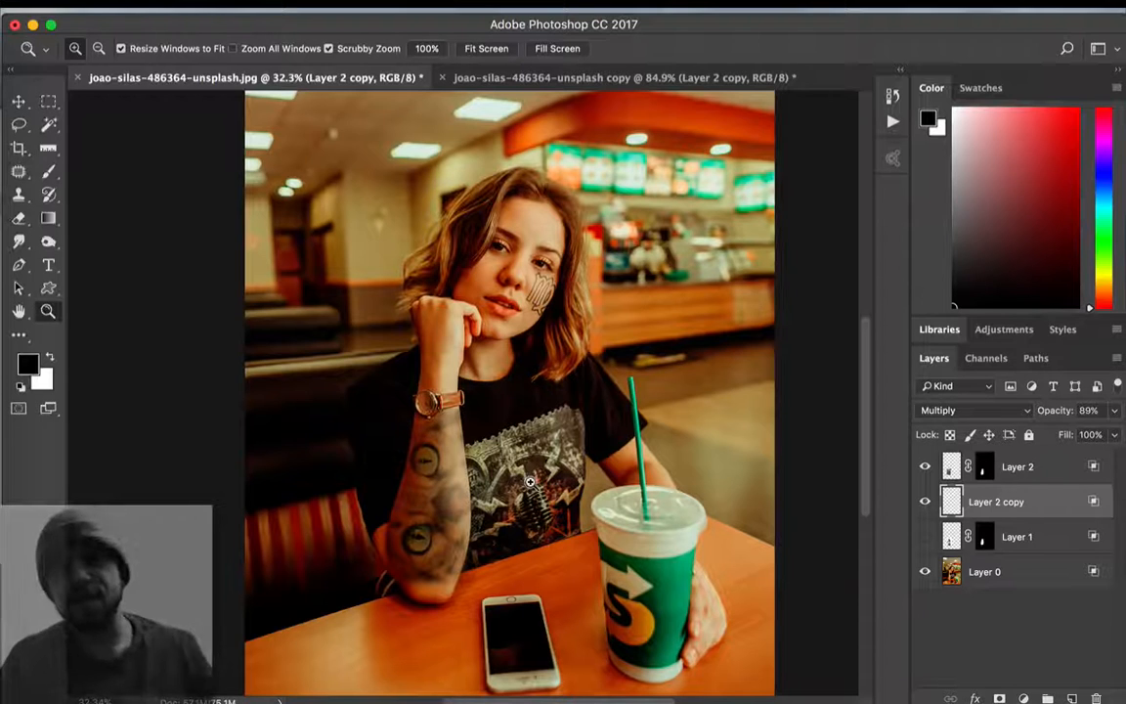
{"action": "left_click_drag", "start_coordinate": [981, 469], "coordinate": [998, 501]}
{"action": "left_click", "coordinate": [925, 468]}
{"action": "key", "text": "super+z"}
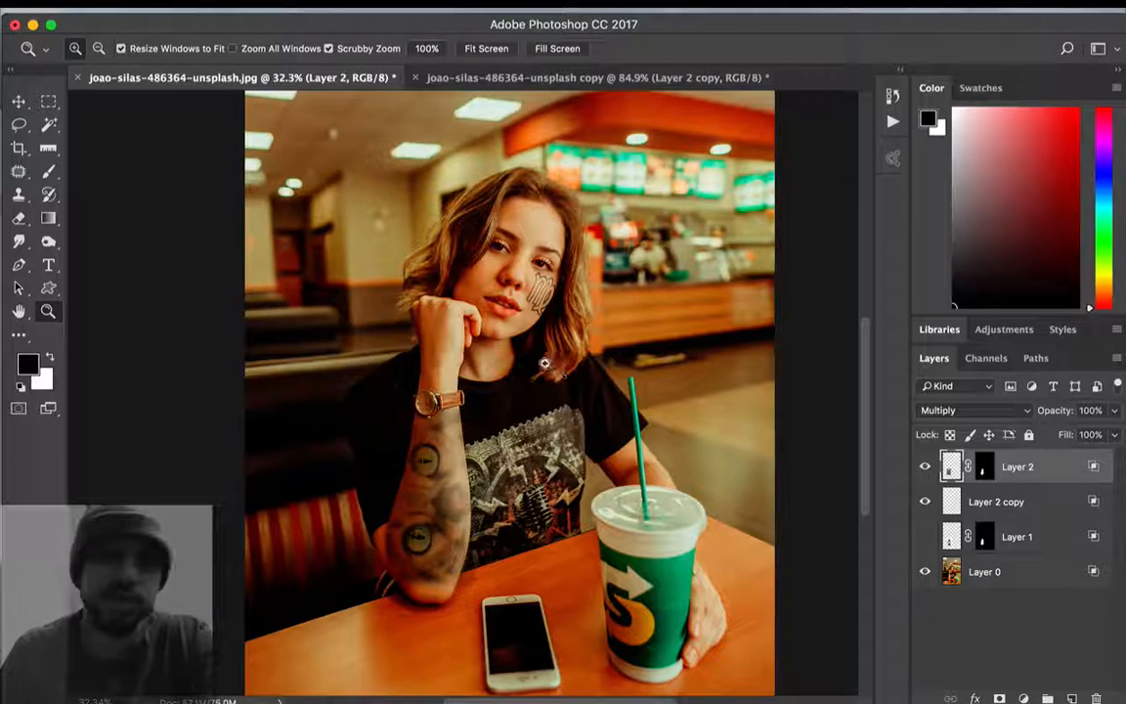
- Examine the cheek symbol and the forearm tattoo together across the portrait
{"action": "scroll", "coordinate": [549, 324], "scroll_direction": "up", "scroll_amount": 1}
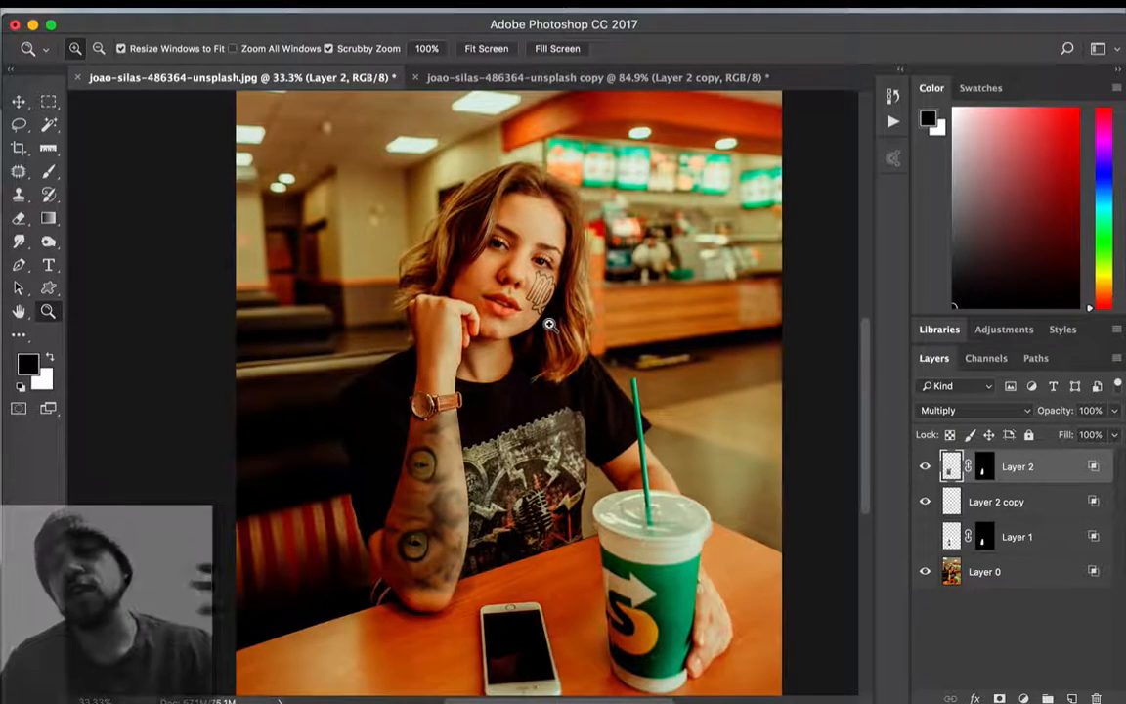
{"action": "left_click", "coordinate": [526, 320]}
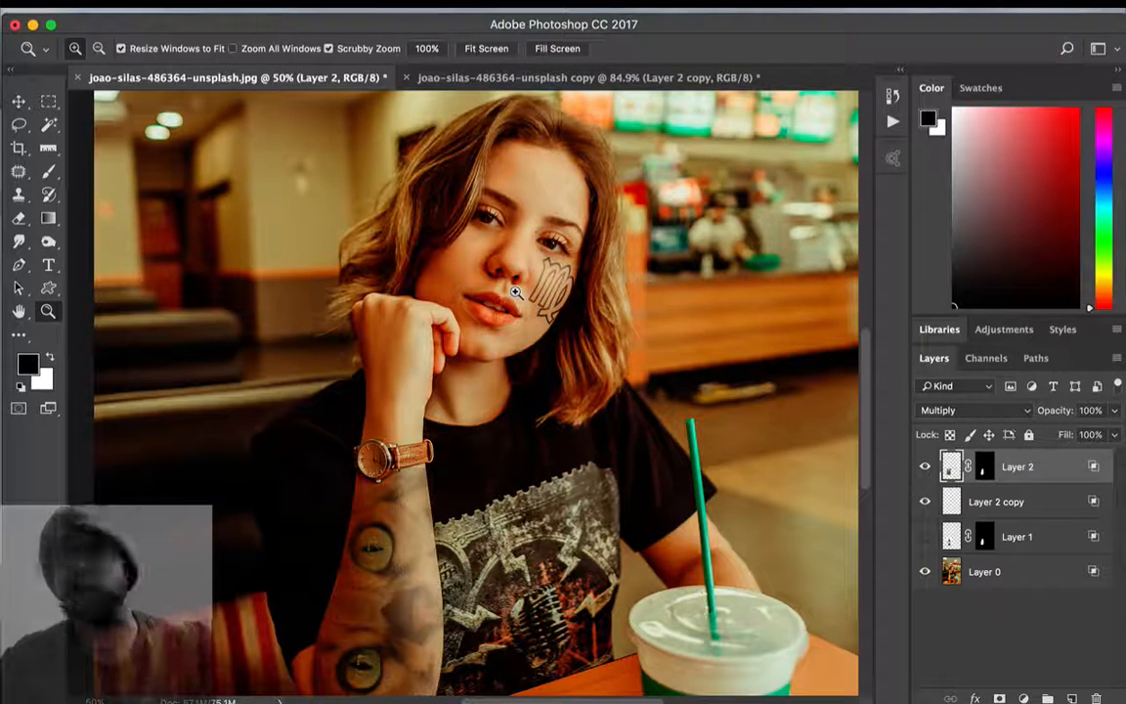
{"action": "scroll", "coordinate": [618, 347], "scroll_direction": "down", "scroll_amount": 4}
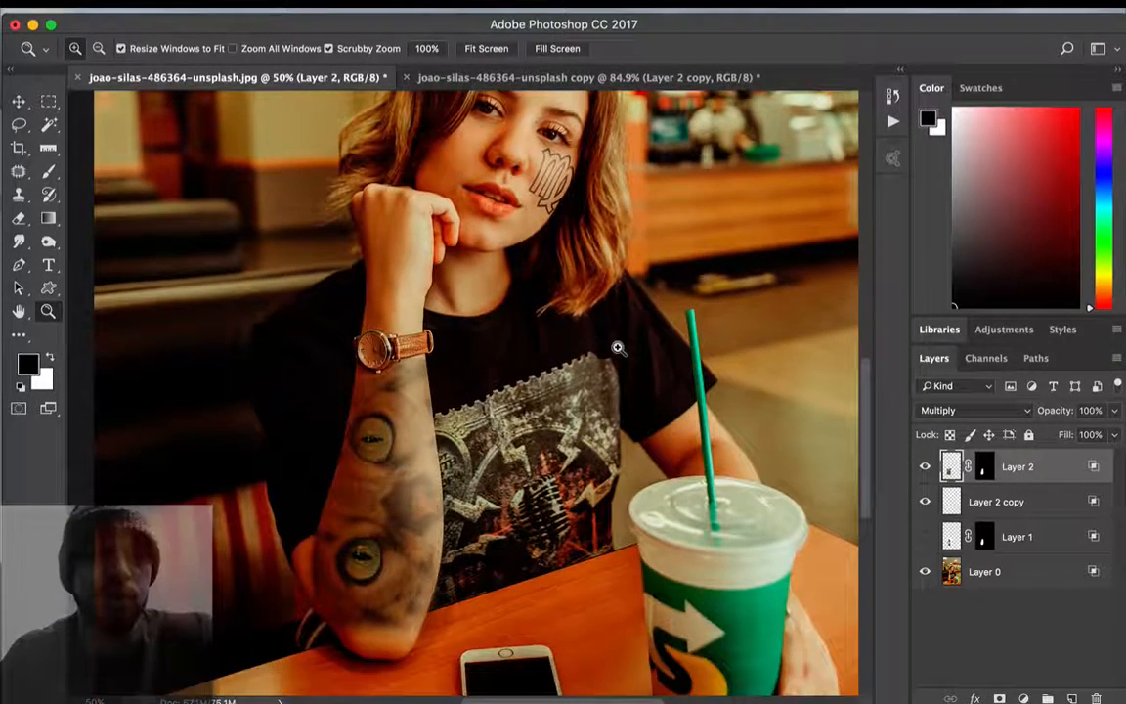
{"action": "scroll", "coordinate": [618, 347], "scroll_direction": "up", "scroll_amount": 2}
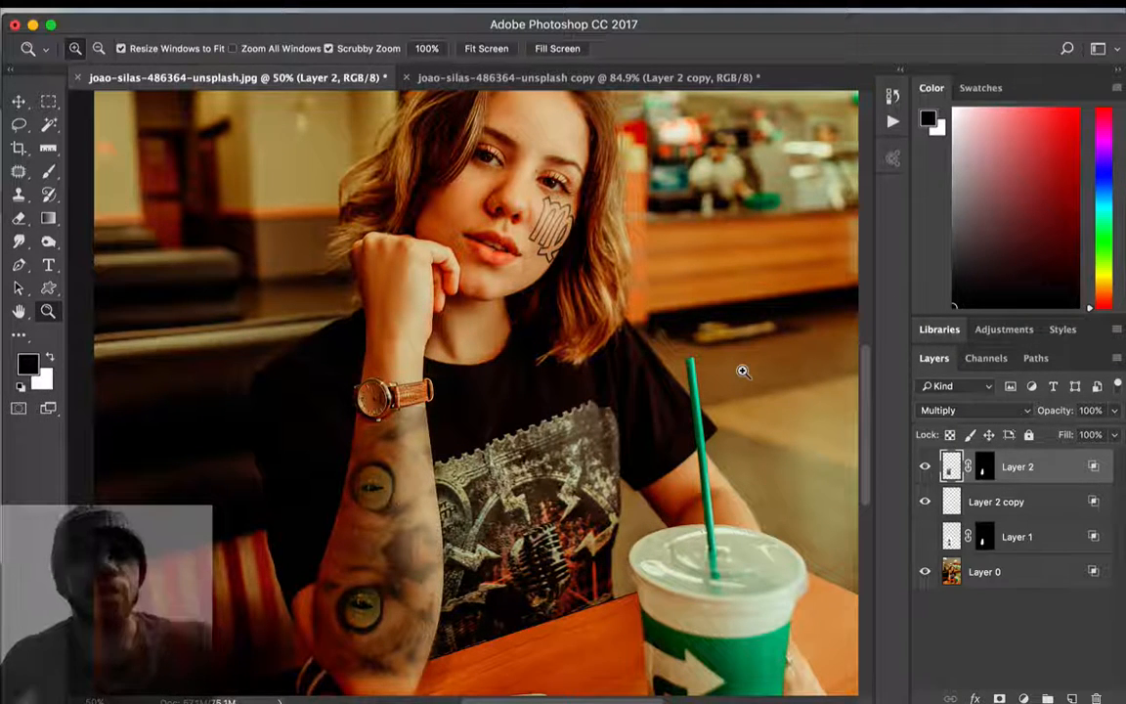
{"action": "scroll", "coordinate": [743, 372], "scroll_direction": "up", "scroll_amount": 3}
{"action": "scroll", "coordinate": [743, 372], "scroll_direction": "down", "scroll_amount": 2}
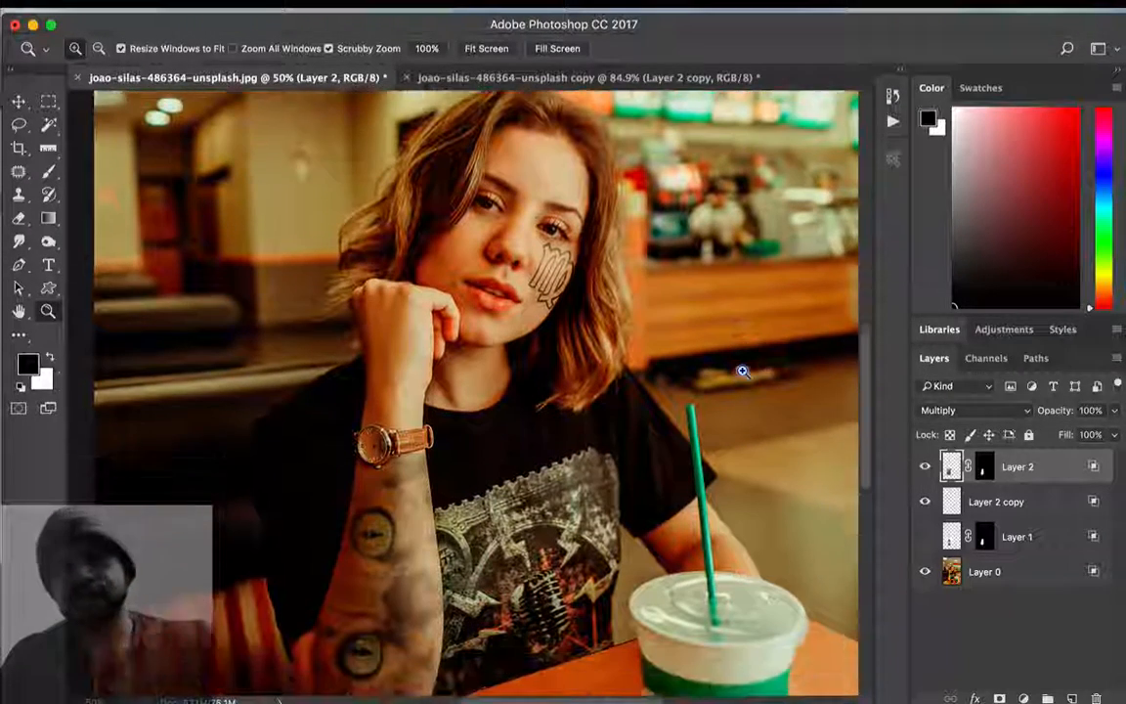
{"action": "scroll", "coordinate": [743, 371], "scroll_direction": "left", "scroll_amount": 2}
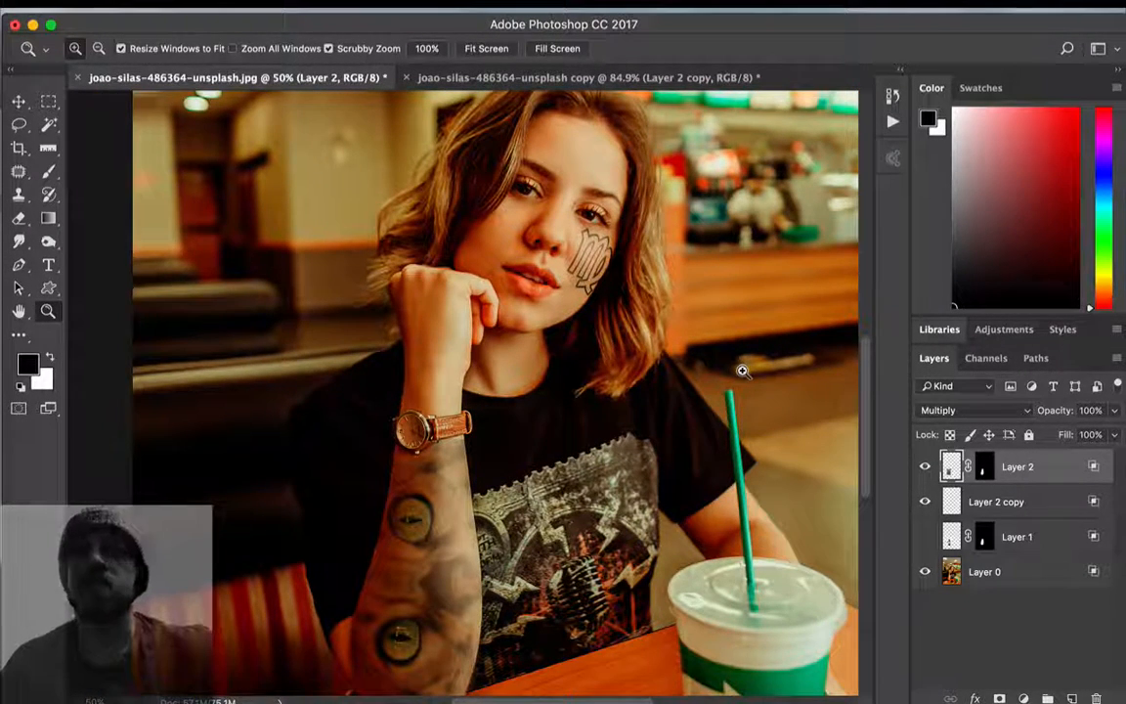